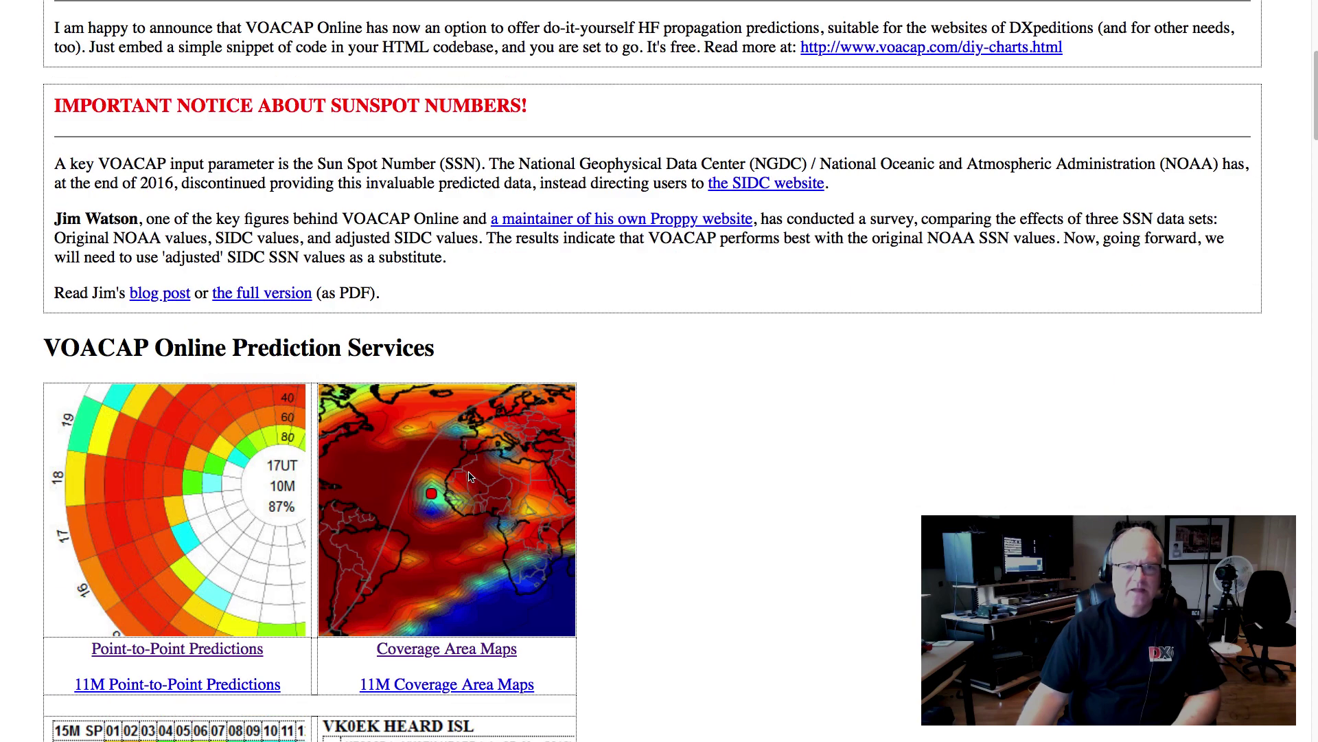
Open the Coverage Area Maps prediction service from the VOACAP Online Prediction Services
scroll(470, 477, "down", 3)
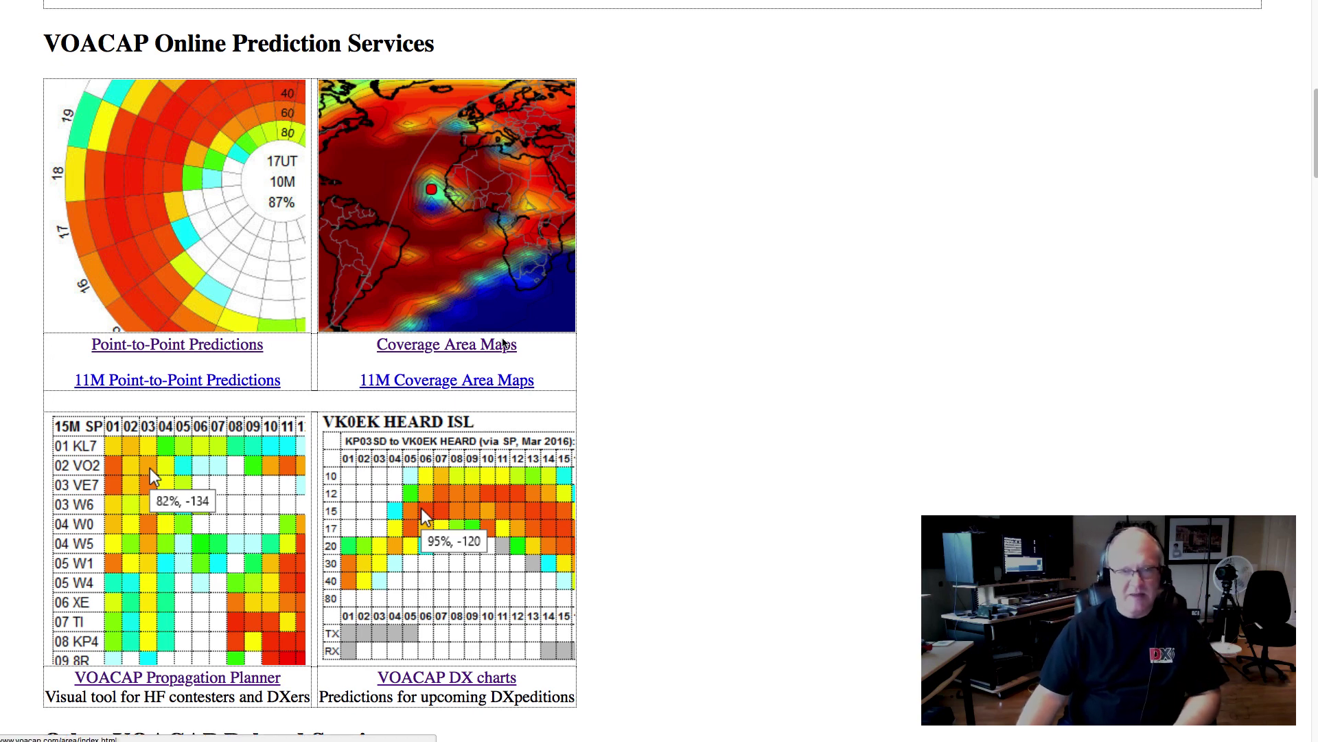
left_click(503, 343)
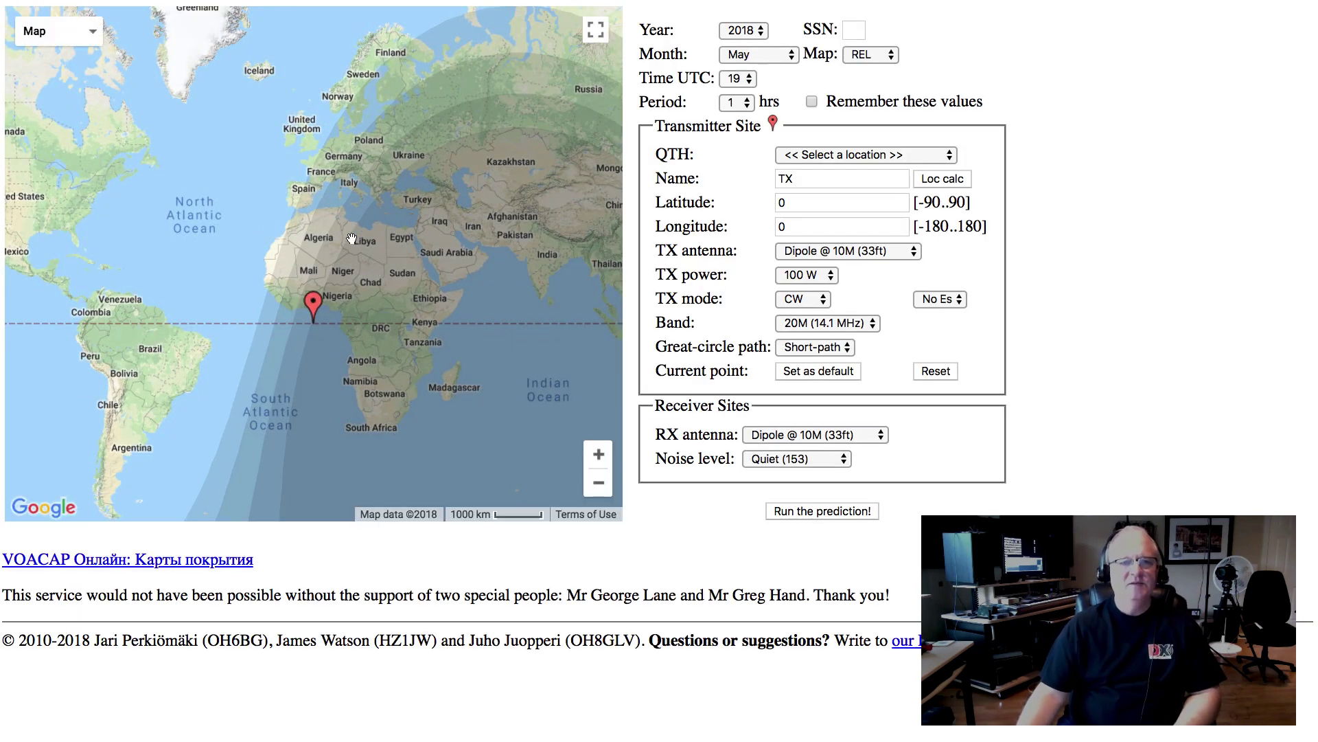
Place the transmitter marker on Nashville, Tennessee, on the map
mouse_move(317, 304)
left_mouse_down()
mouse_move(422, 319)
mouse_move(314, 173)
mouse_move(217, 169)
mouse_move(163, 197)
left_mouse_up()
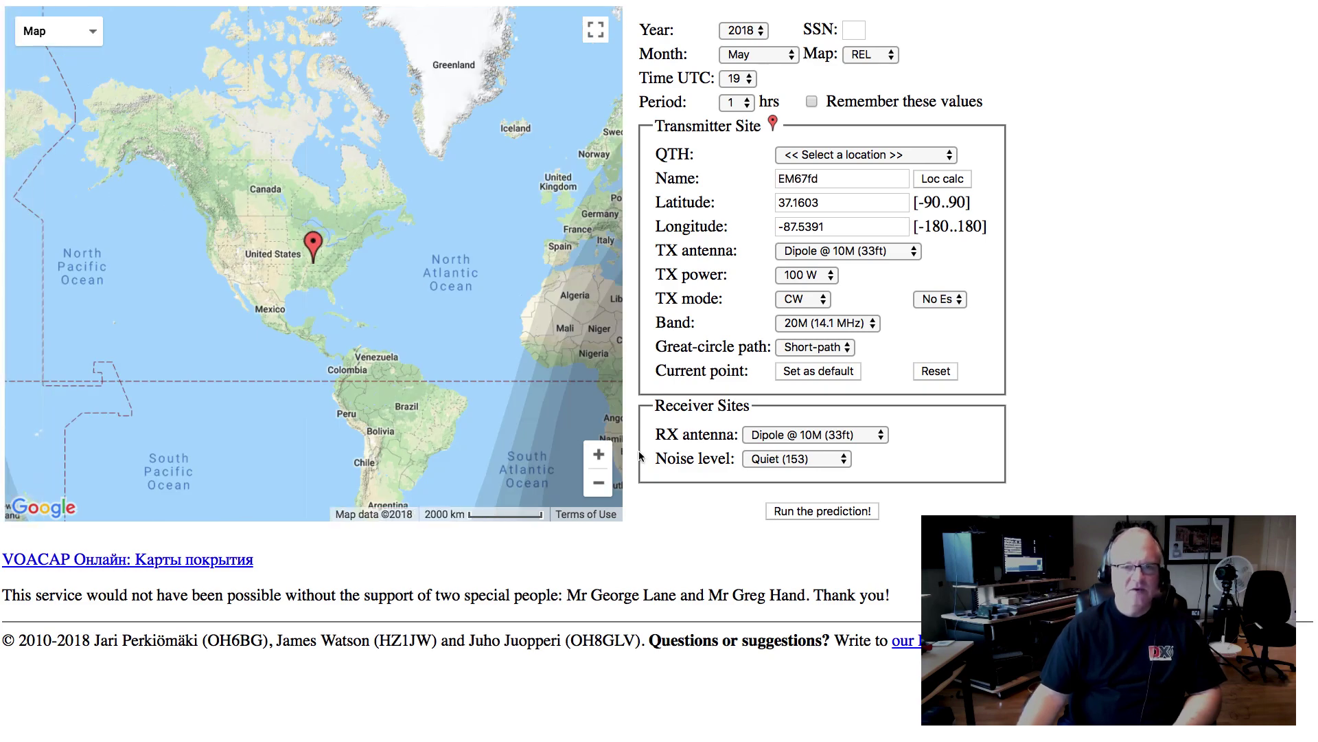
left_click(599, 454)
left_click(599, 454)
left_click(599, 454)
left_click(599, 454)
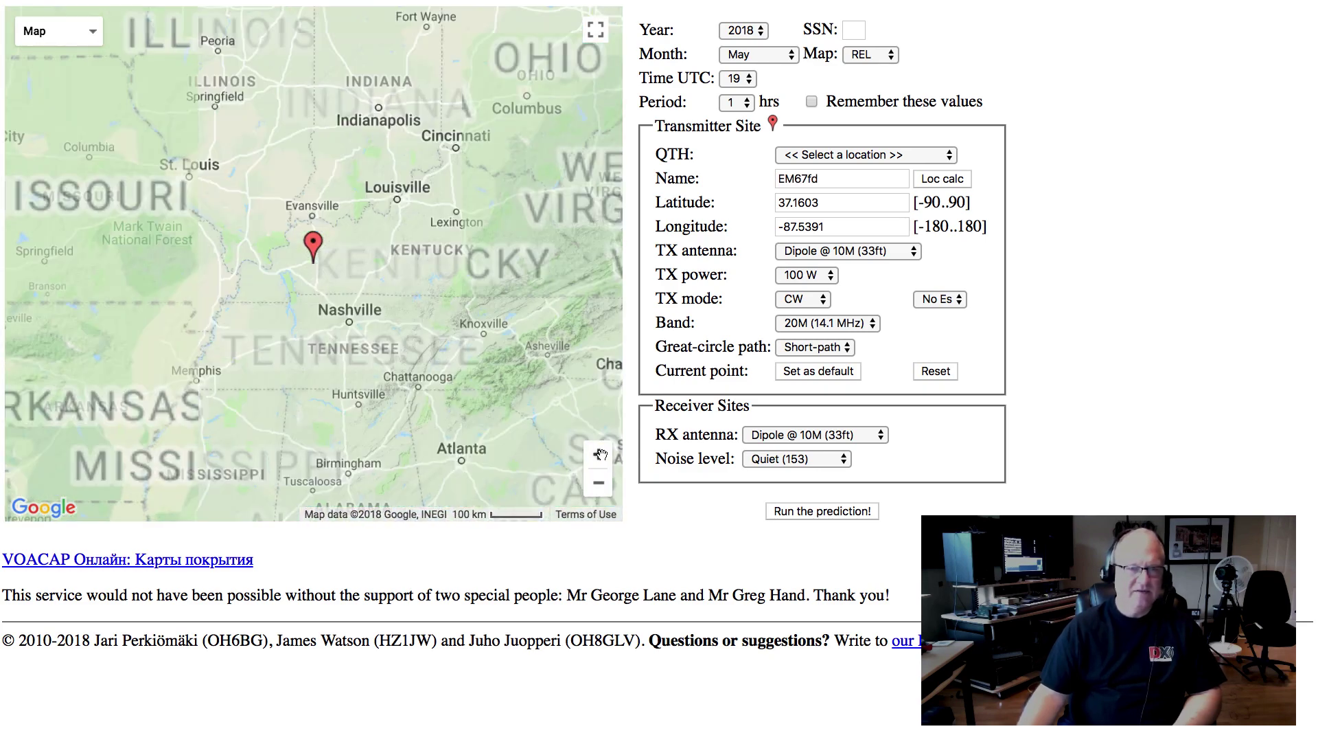
left_click_drag(314, 243, 351, 301)
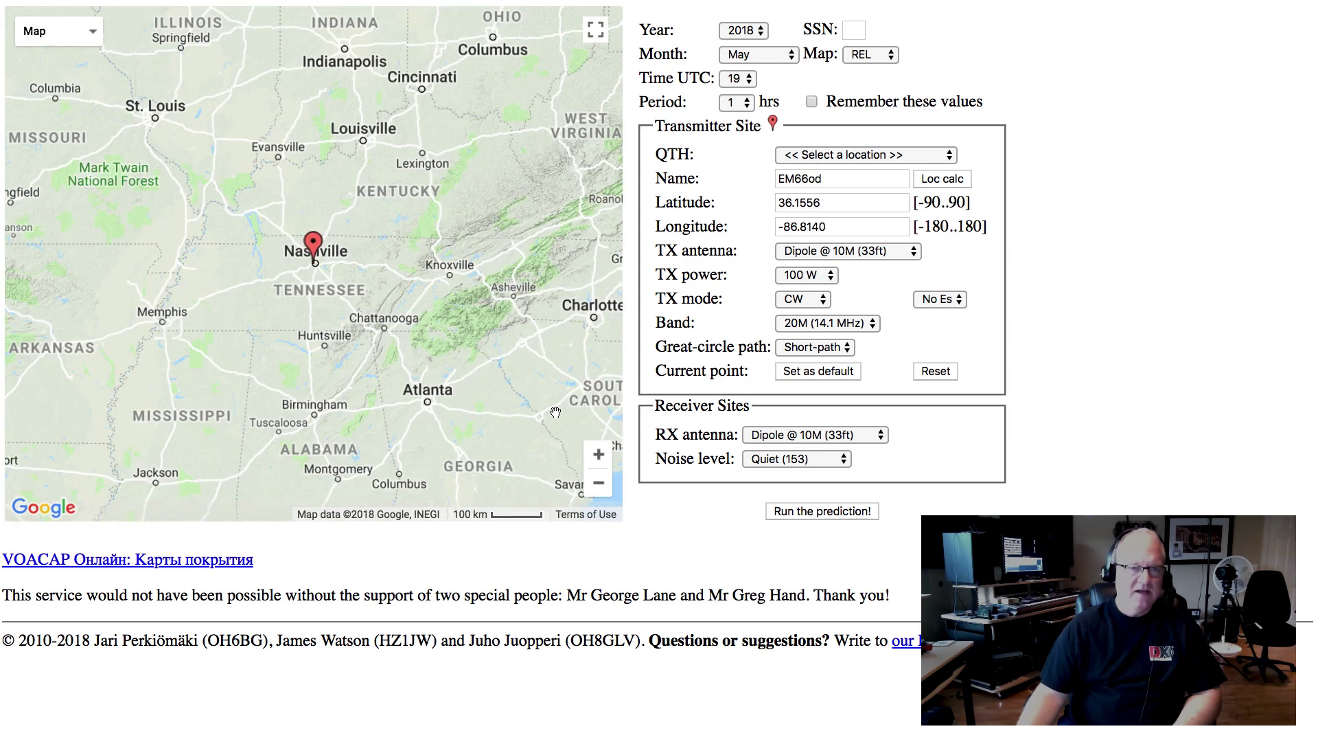
Choose W Nashville TN as the transmitter QTH and set the prediction period to 12 hours
left_click(915, 156)
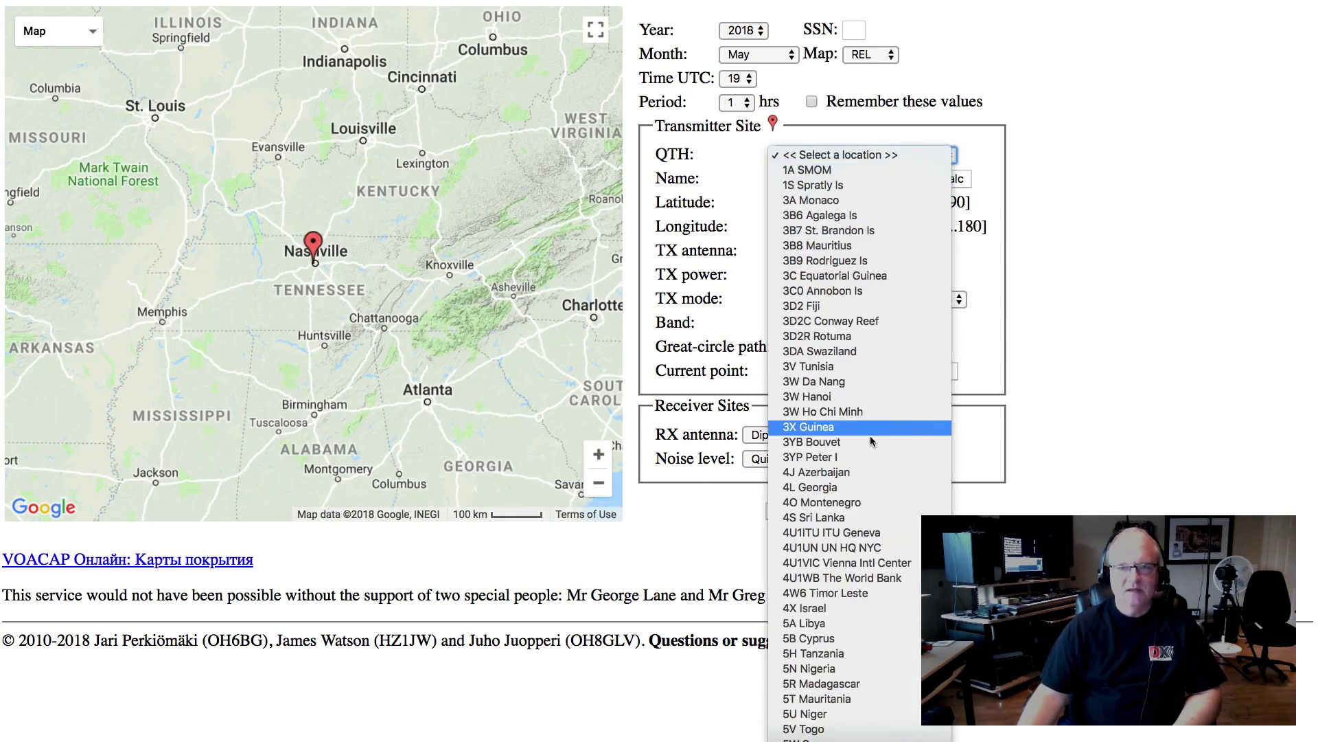
scroll(871, 439, "down", 20)
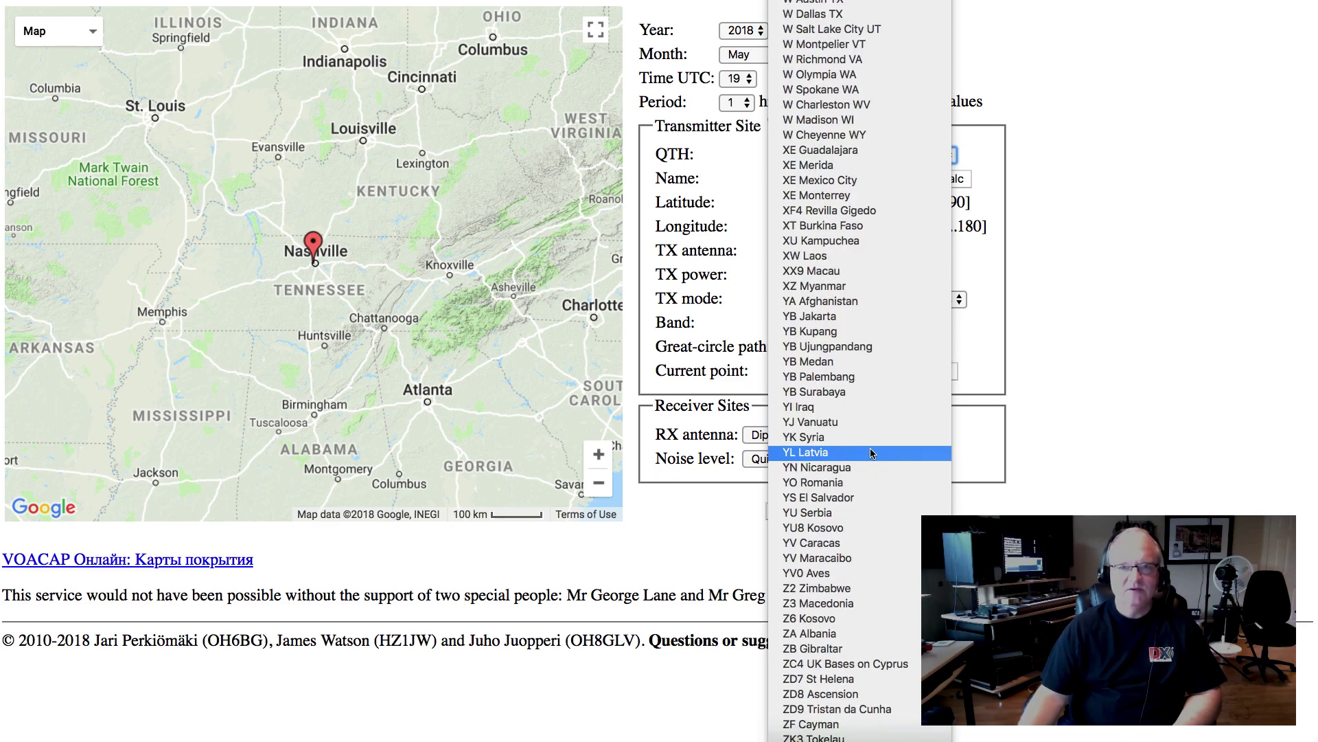
scroll(864, 362, "up", 9)
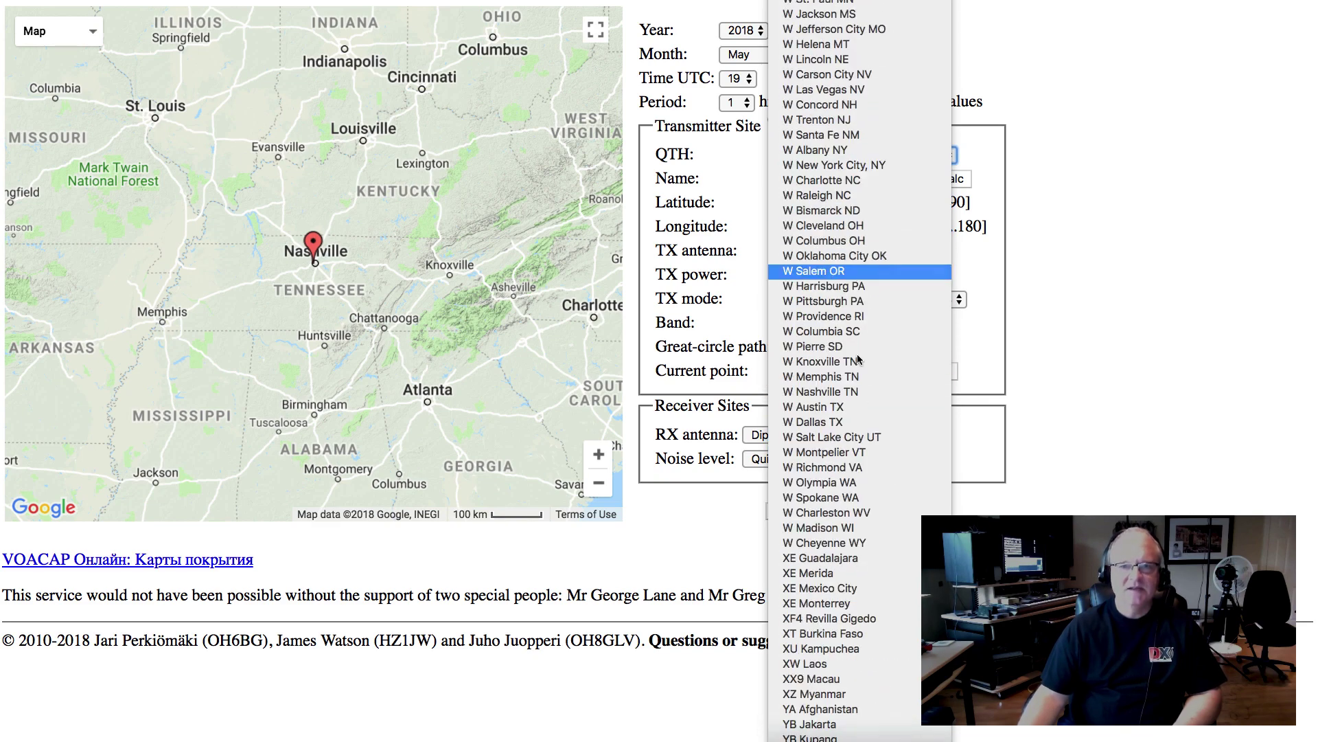
left_click(857, 391)
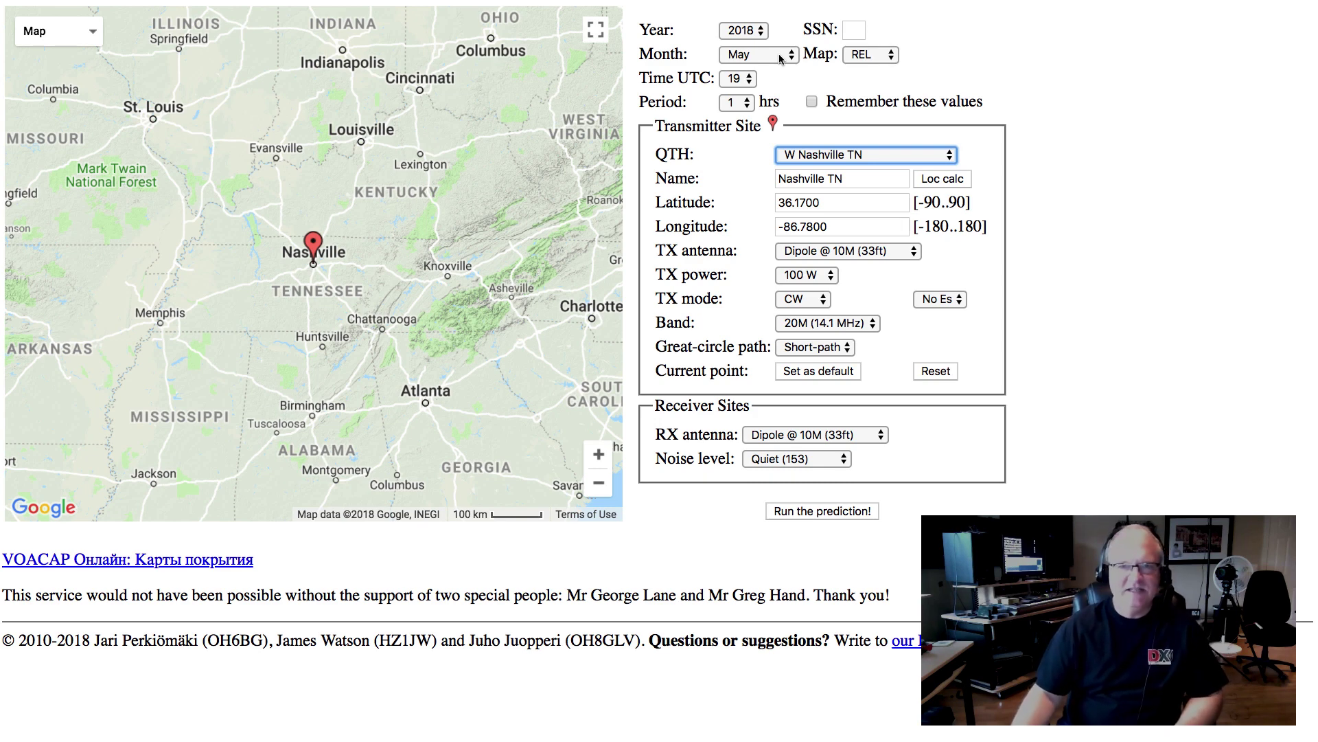
left_click(748, 108)
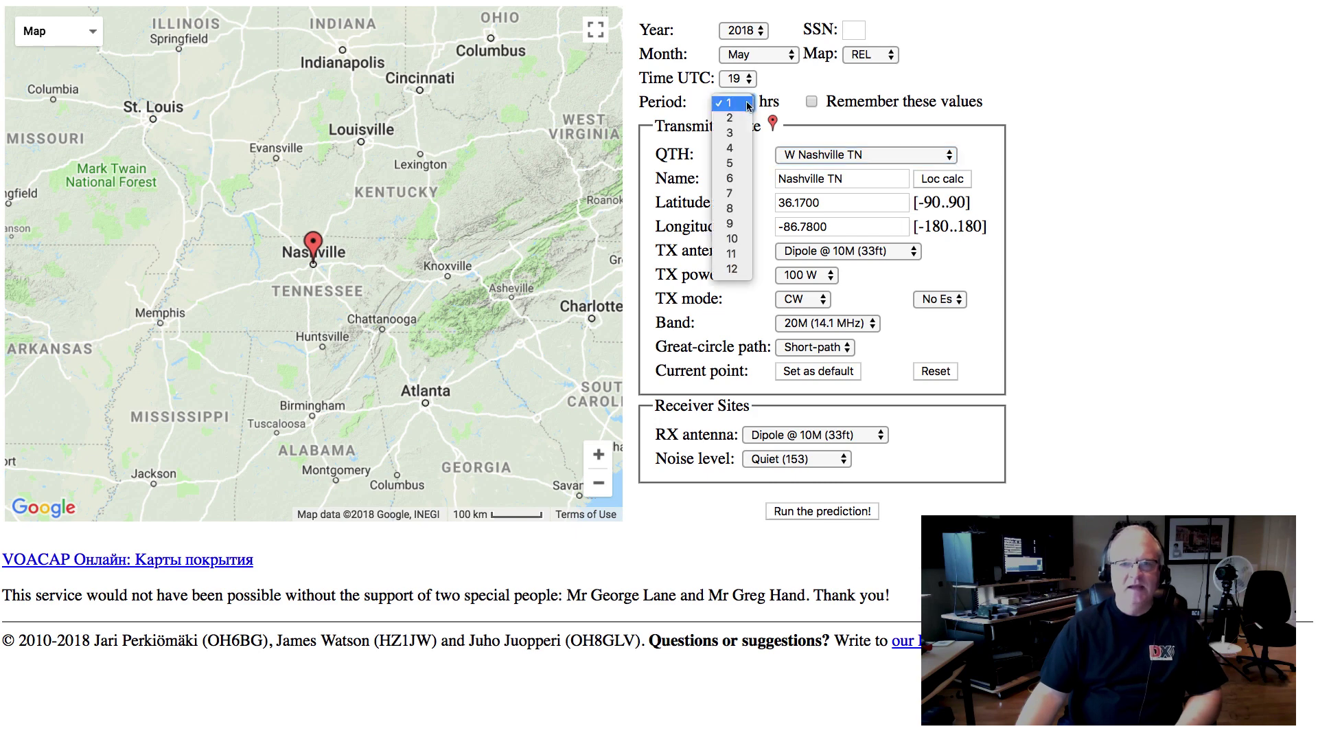
left_click(734, 270)
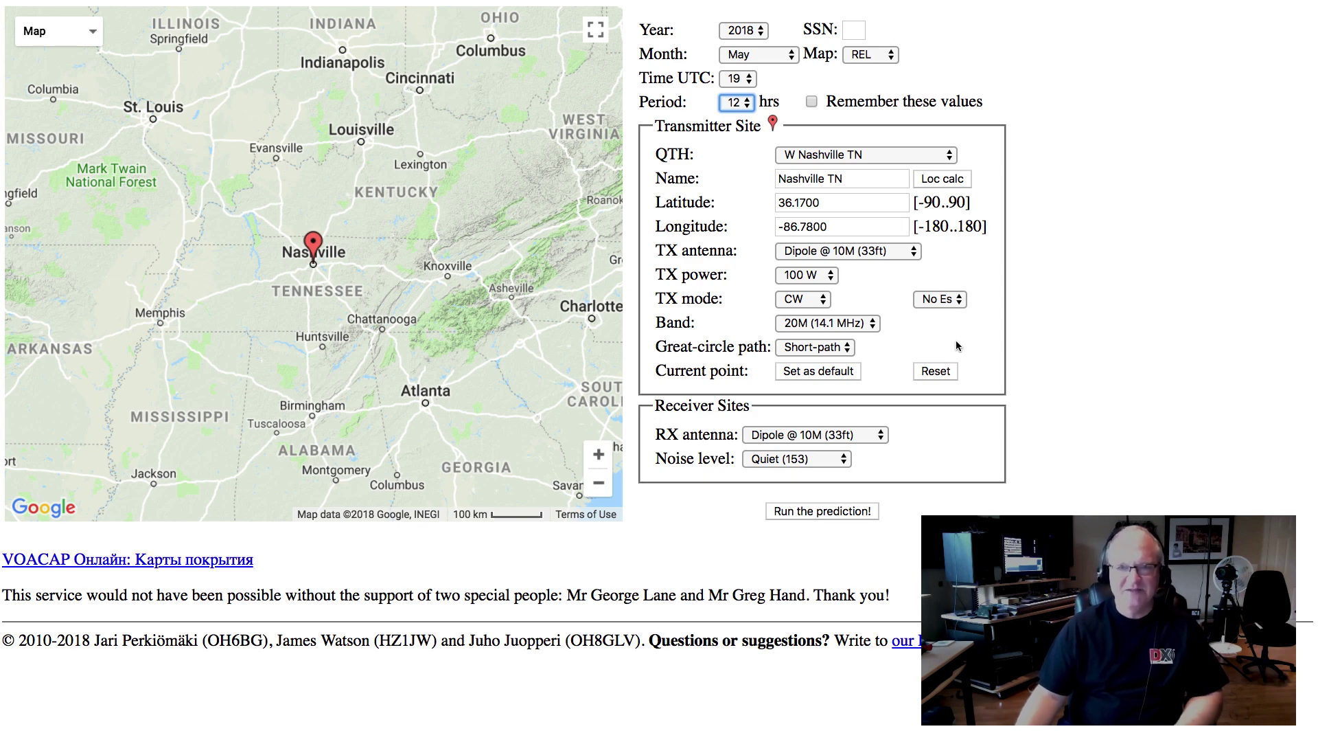
Set the transmitter antenna to 1/4 wl Vert Gd Gnd and the TX power to 5 W
left_click(840, 251)
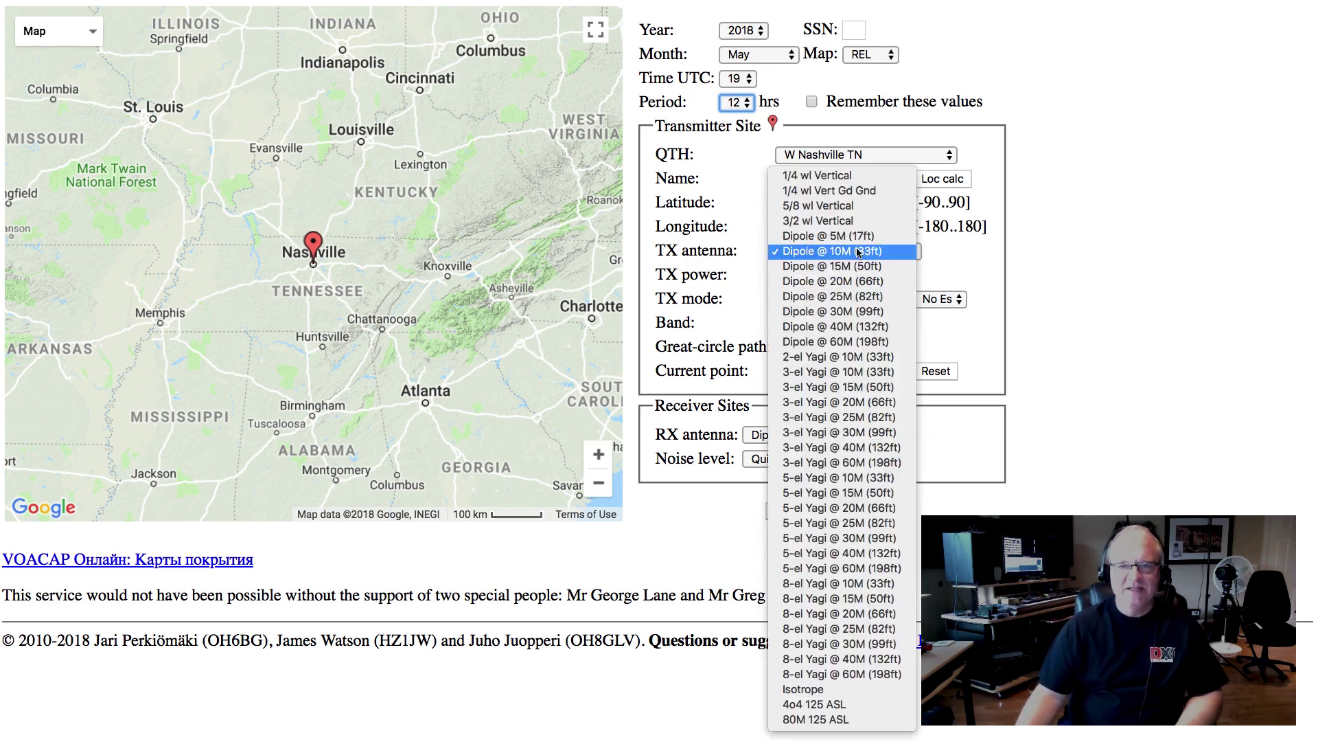
left_click(865, 192)
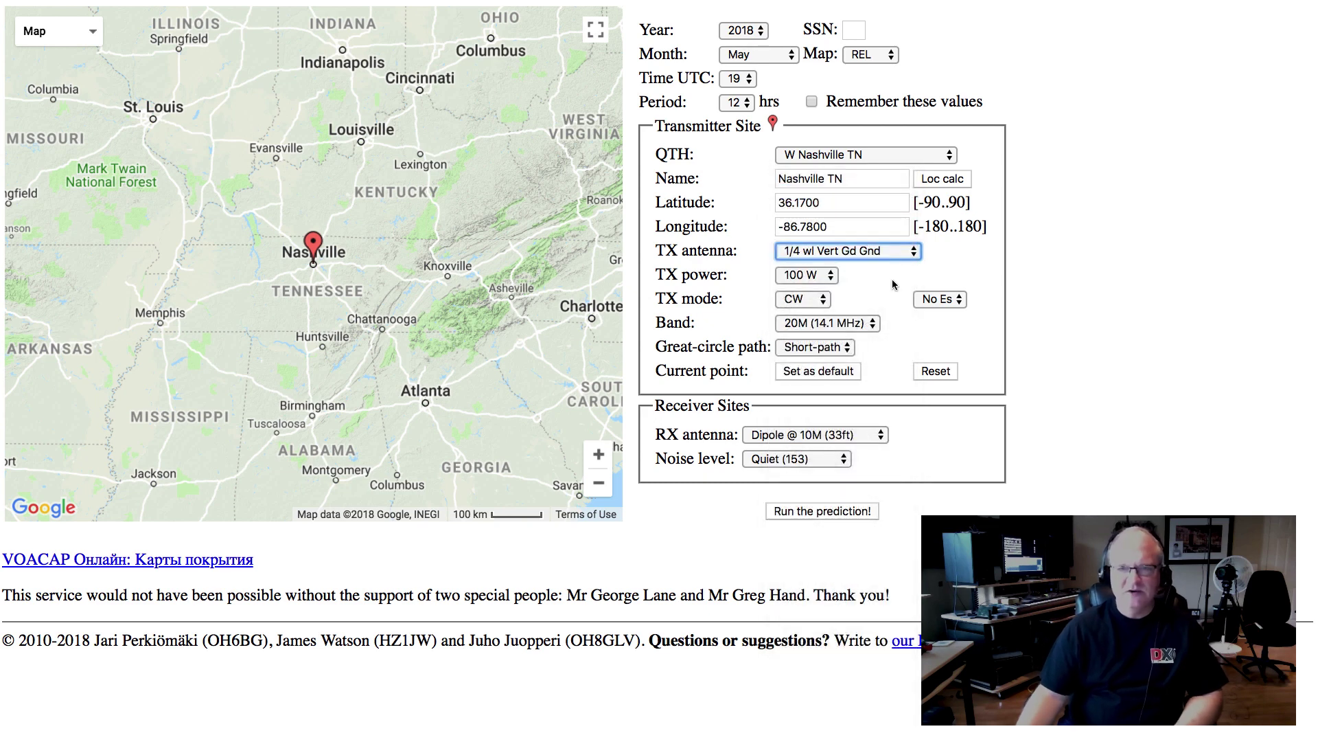
left_click(834, 275)
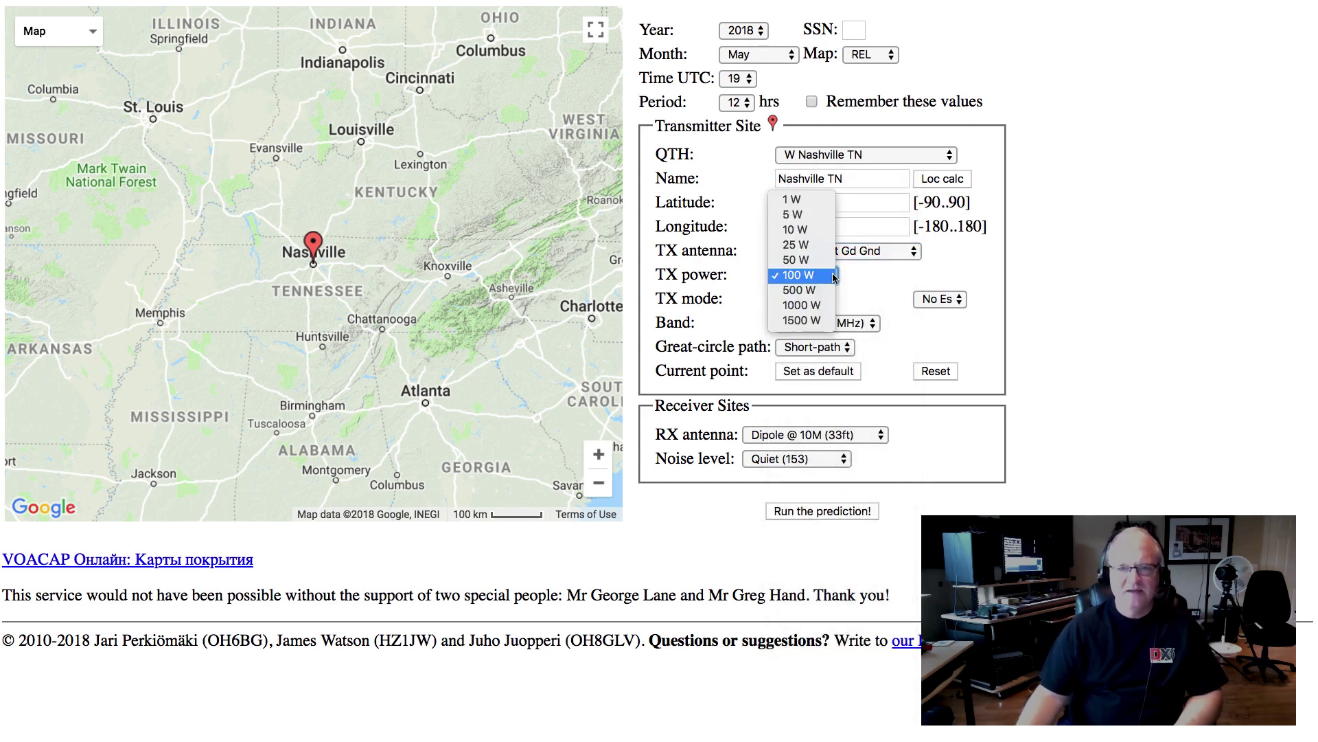
left_click(828, 216)
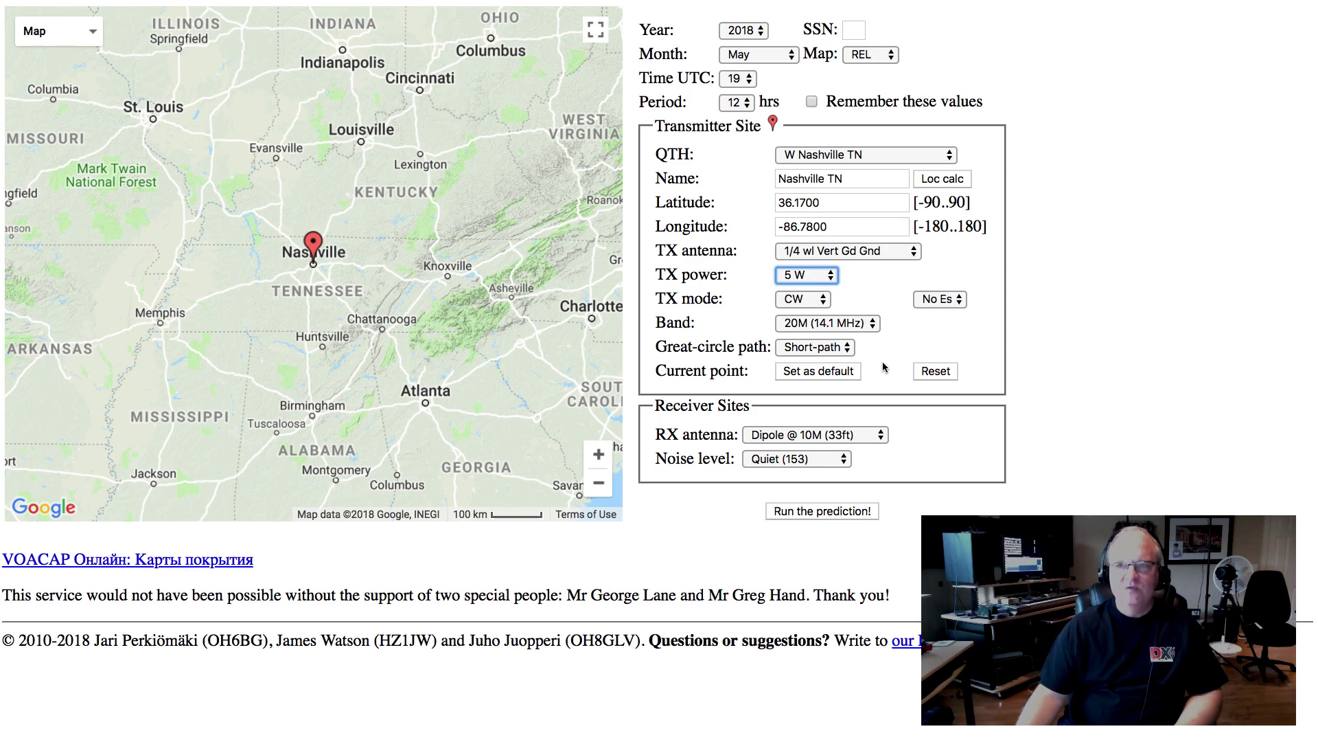
Set the transmitter band to 40M (7.1 MHz)
left_click(843, 323)
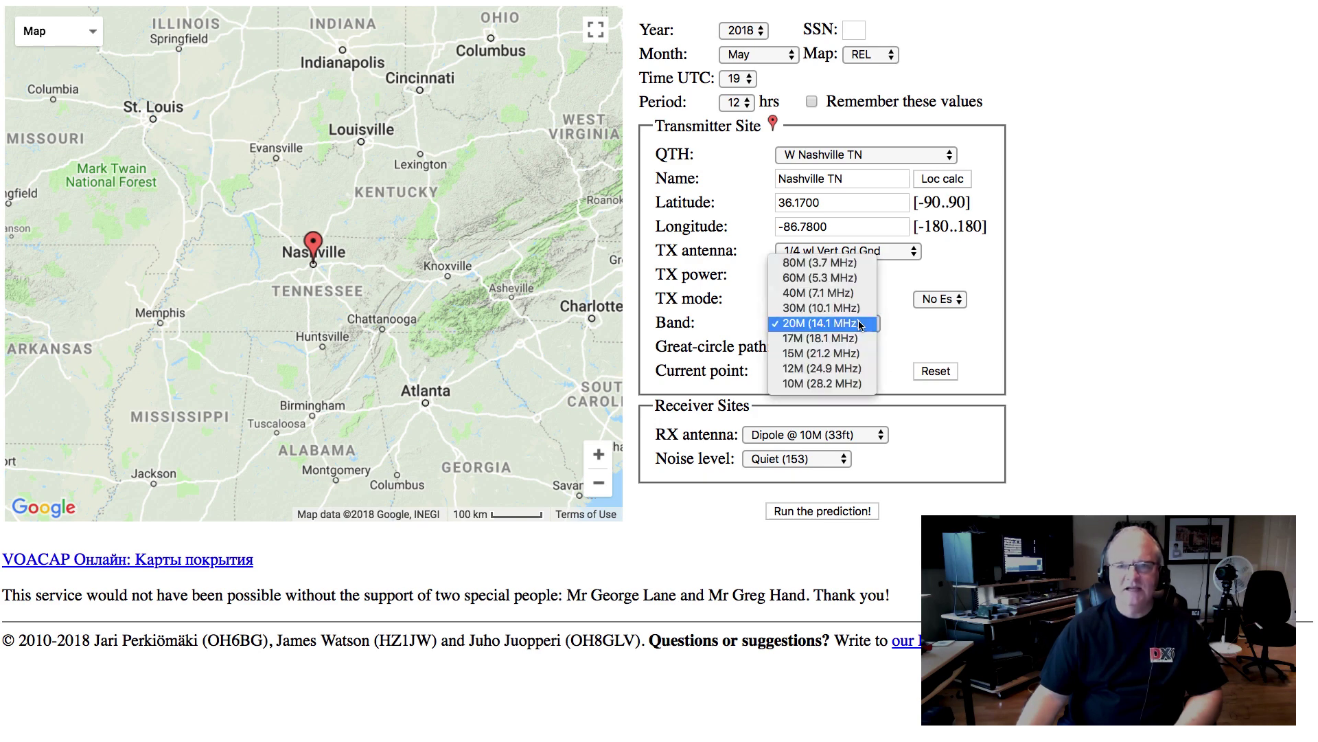
key("Up")
key("Up")
key("Return")
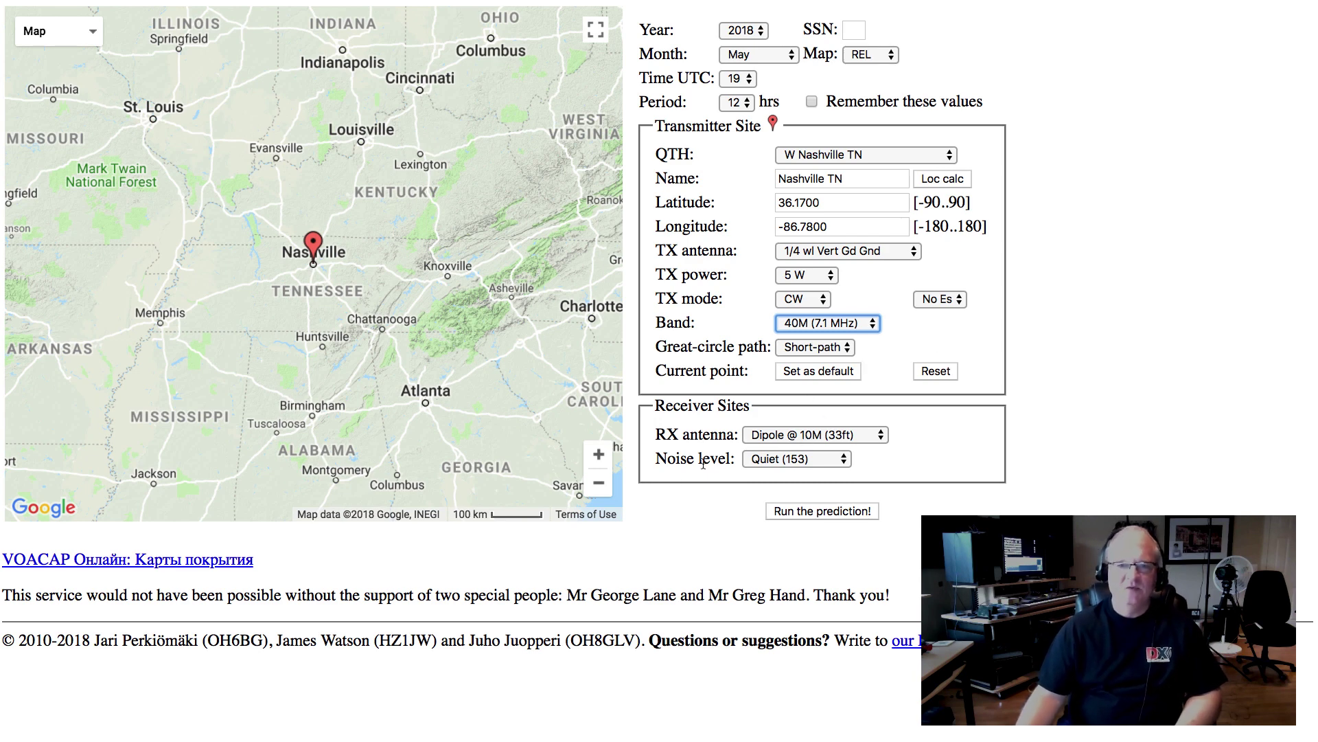
Set the receiver noise level to Residential (145) and run the coverage prediction
left_click(752, 467)
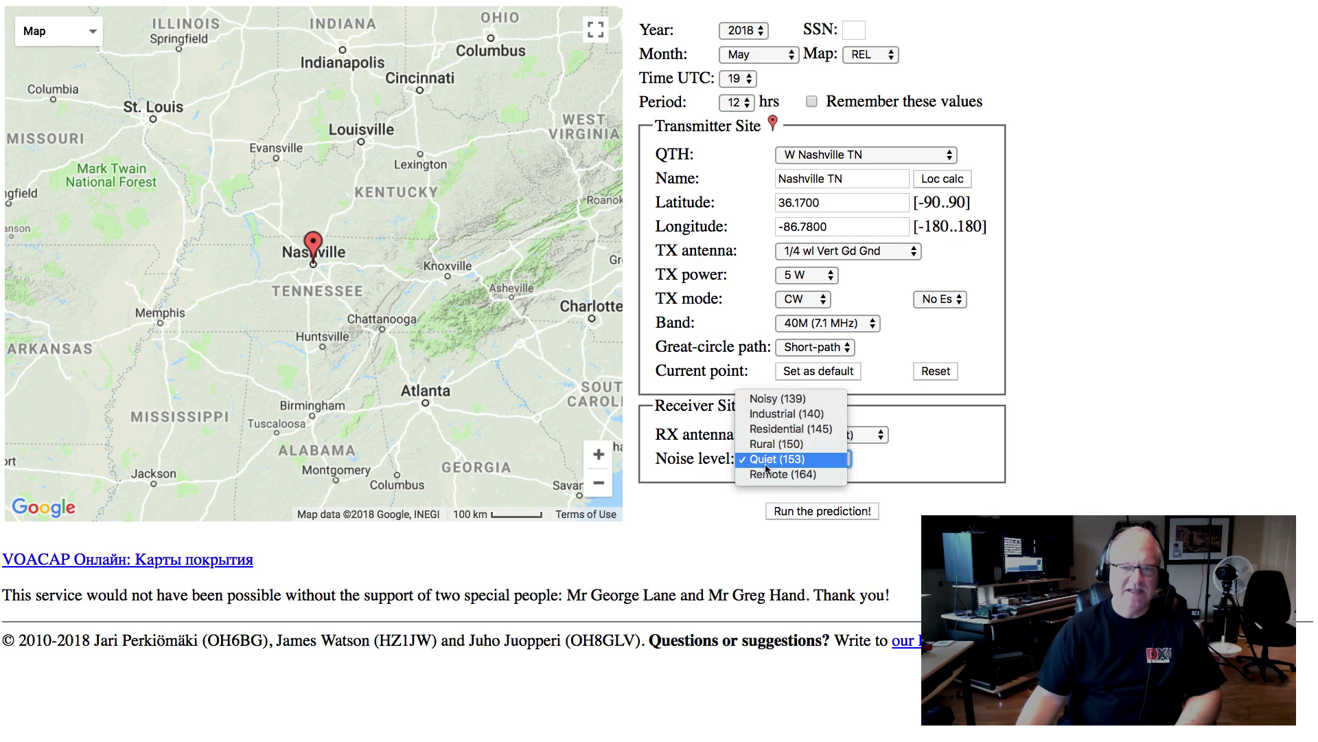
left_click(770, 433)
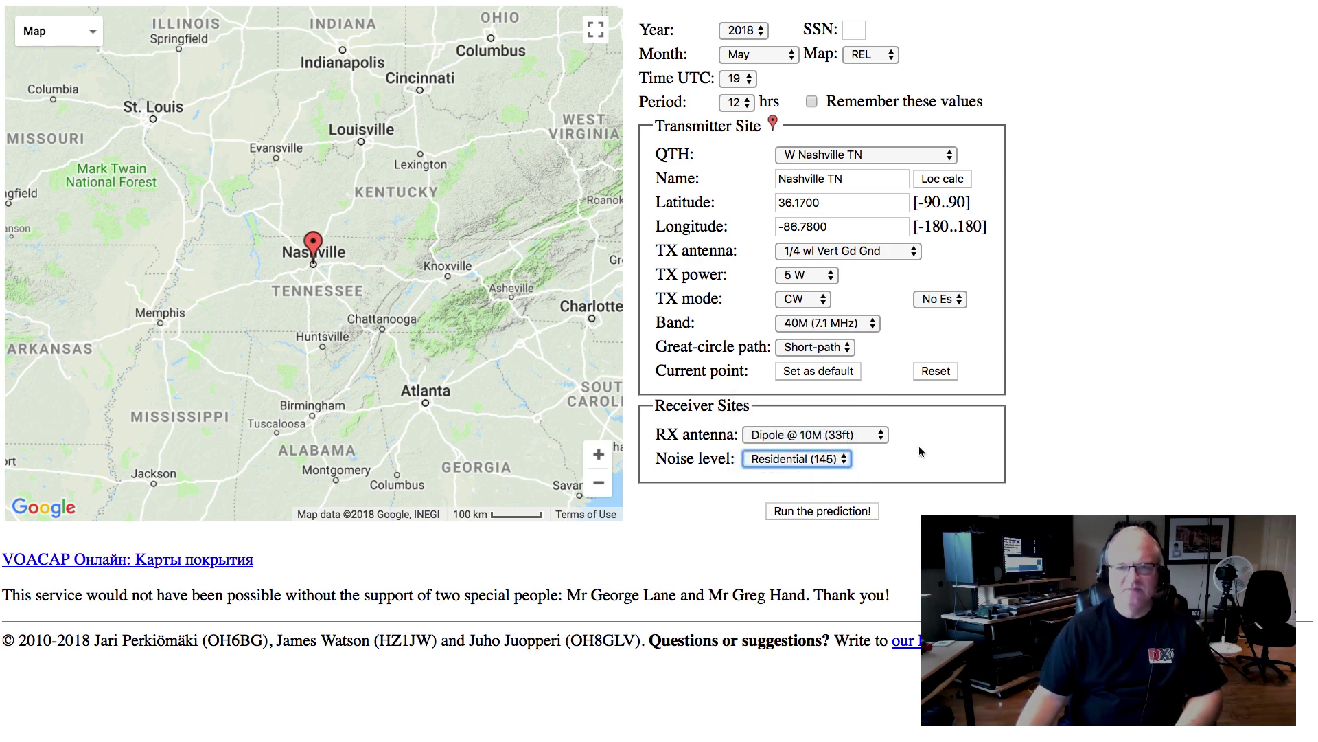
left_click(809, 512)
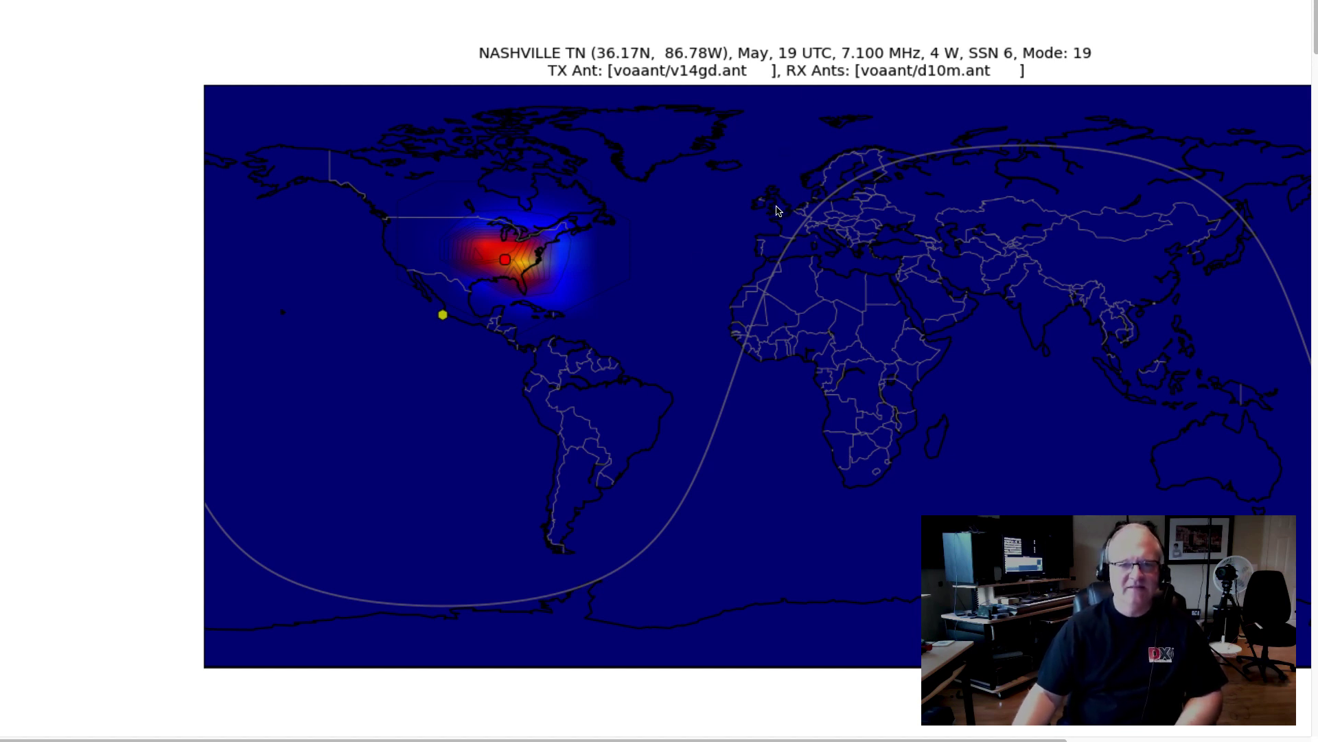
Examine the hourly 7.1 MHz coverage maps for Nashville from 19 UTC through 06 UTC
scroll(684, 333, "down", 5)
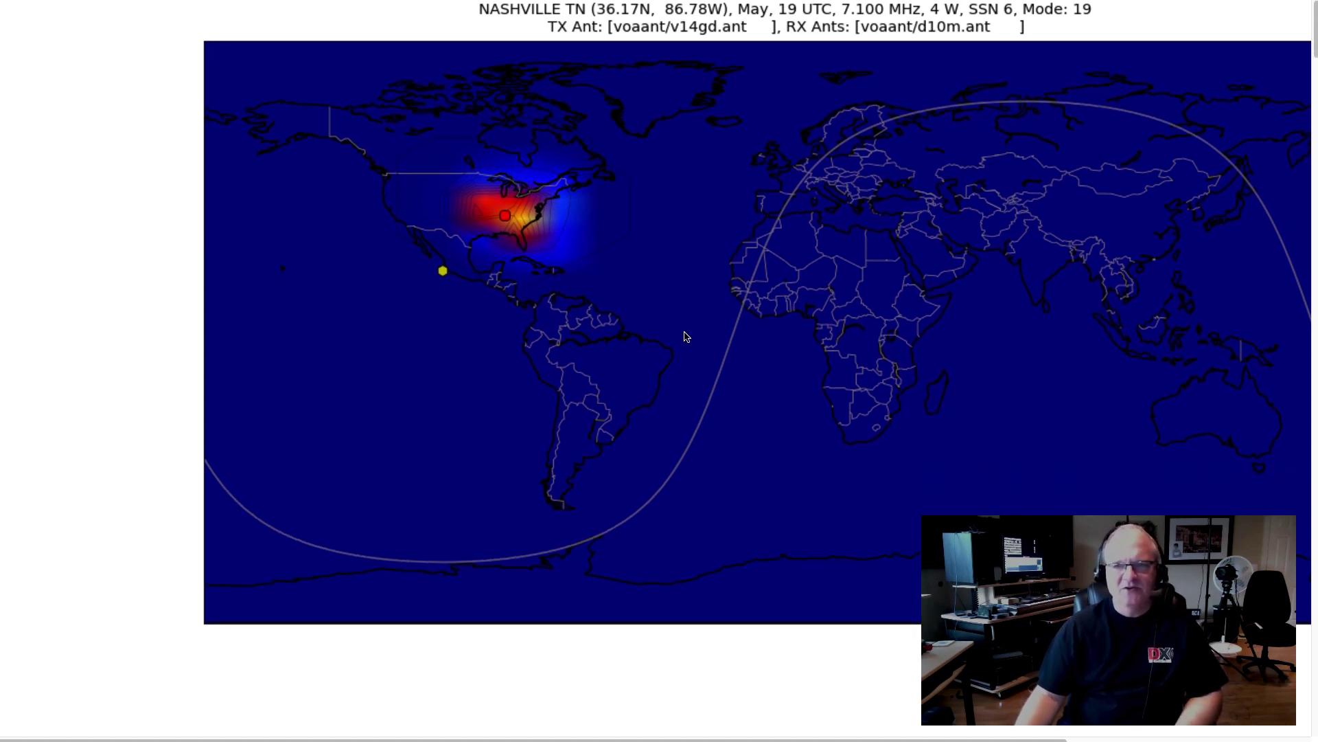
scroll(684, 332, "down", 4)
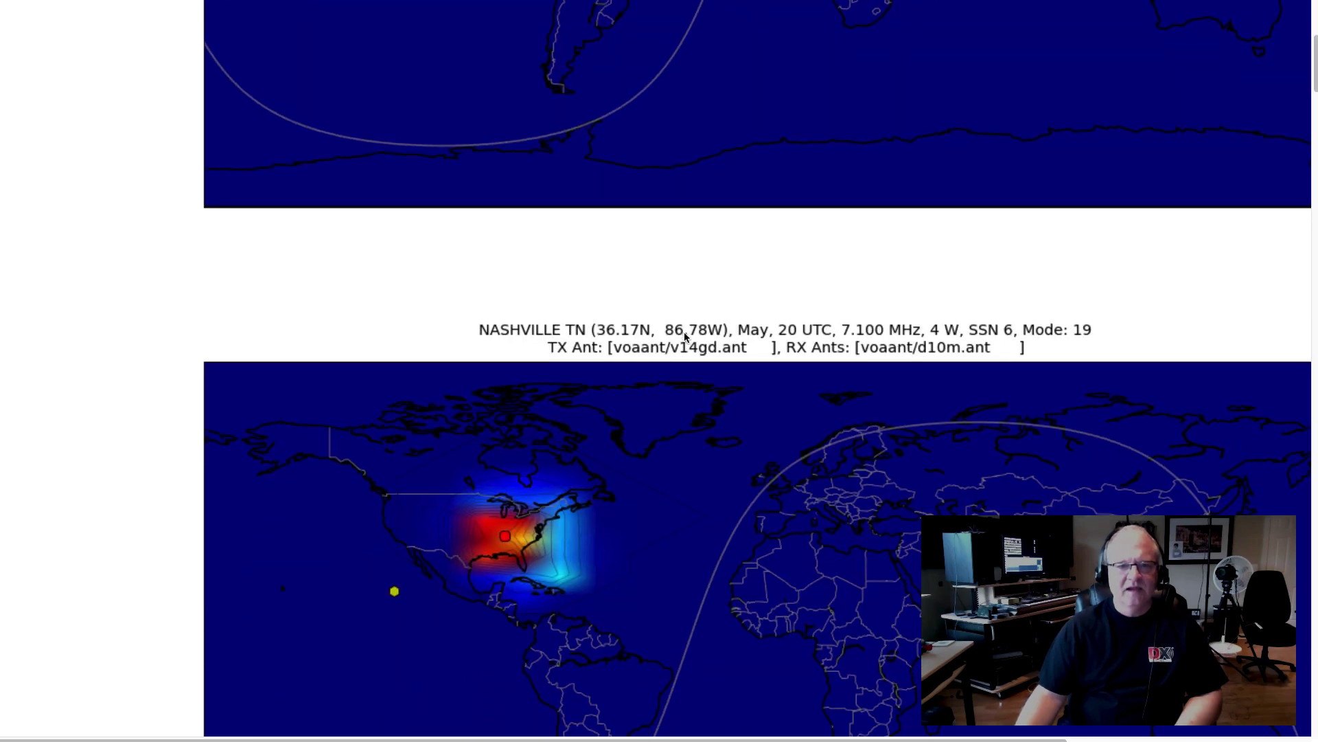
scroll(685, 336, "down", 9)
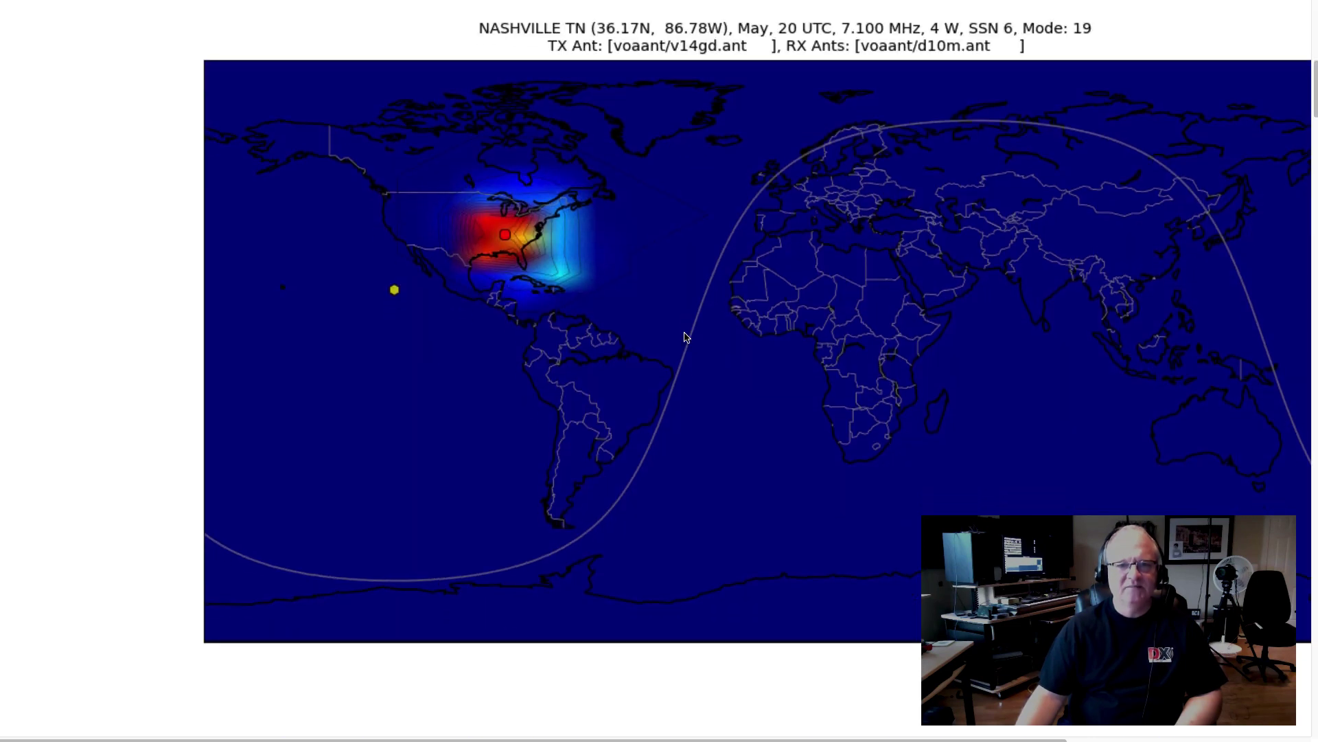
scroll(685, 337, "down", 7)
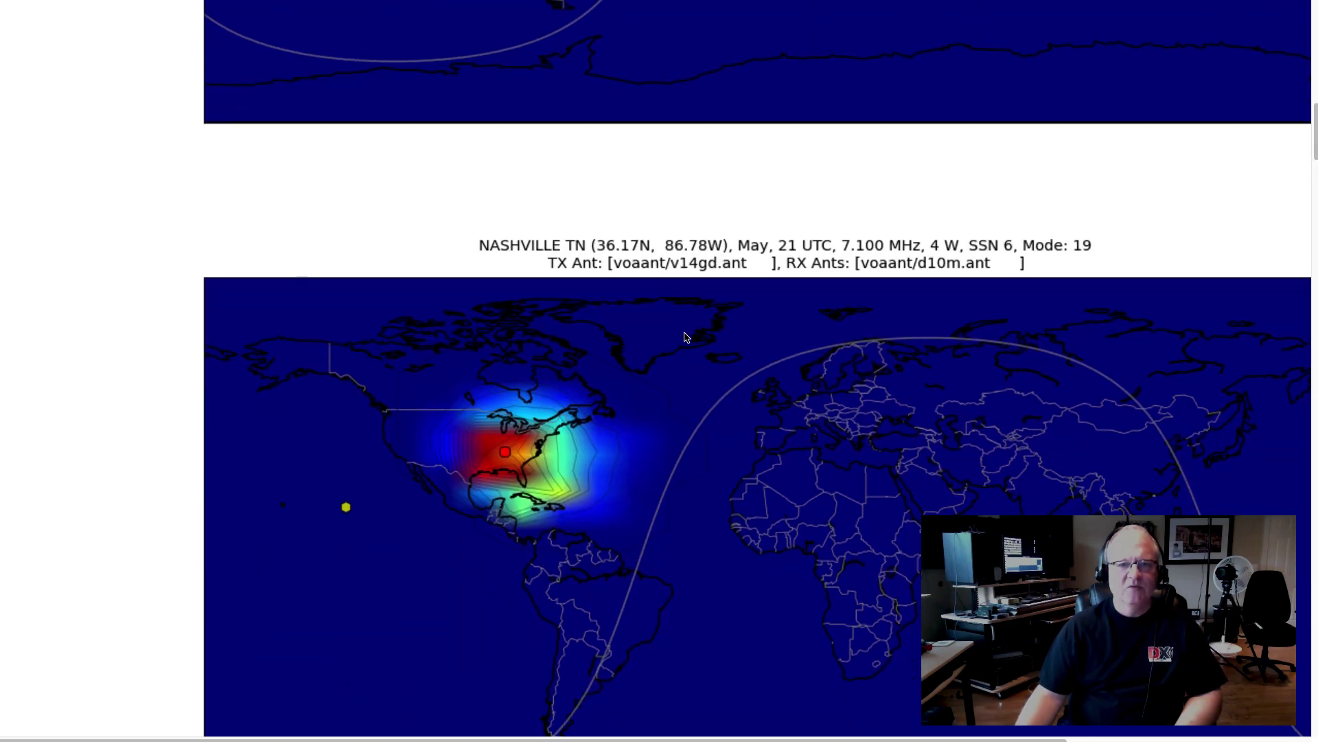
scroll(685, 336, "down", 8)
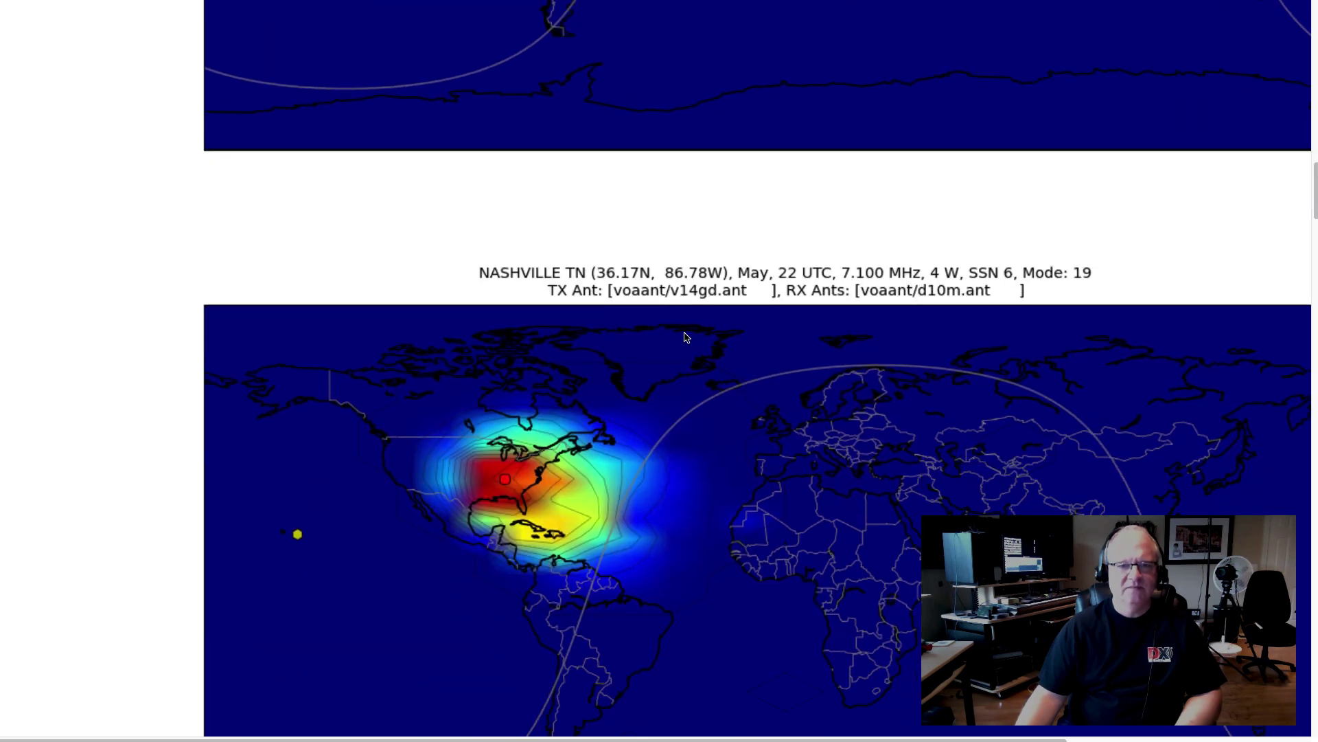
scroll(685, 337, "down", 10)
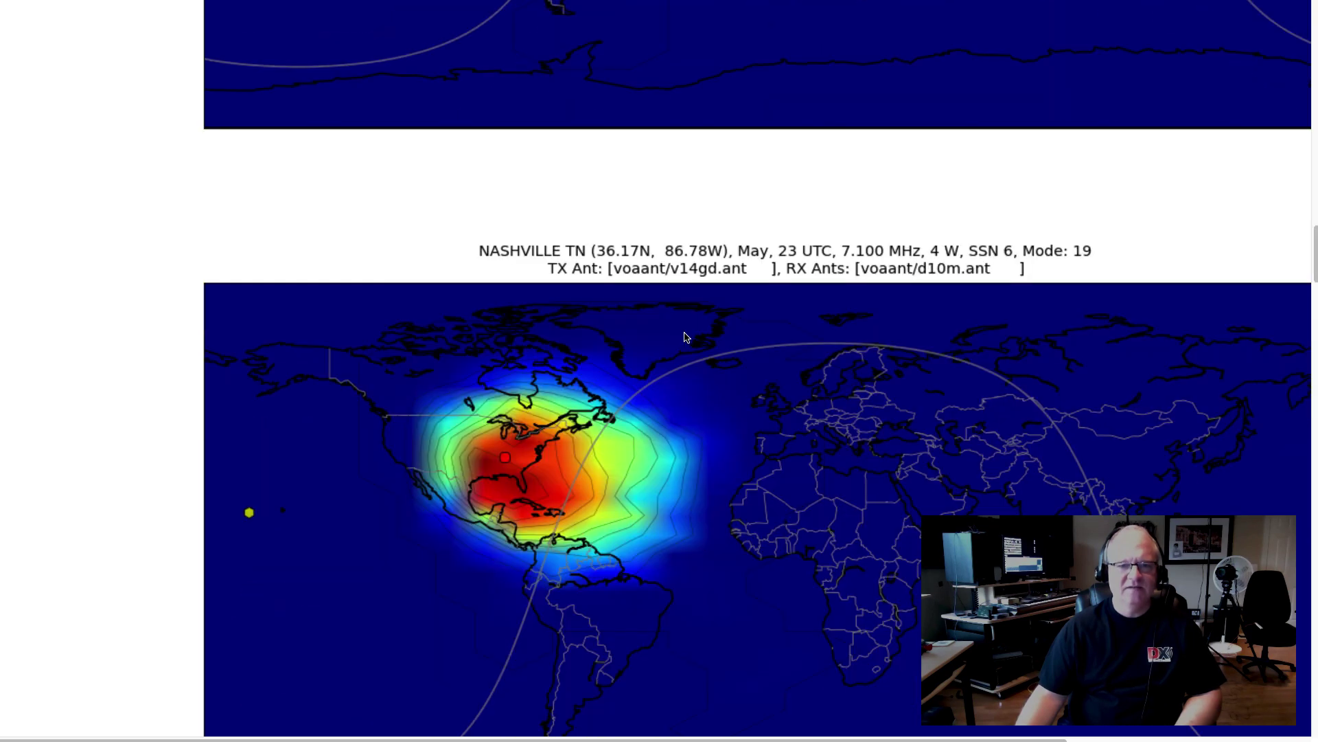
scroll(685, 337, "down", 1)
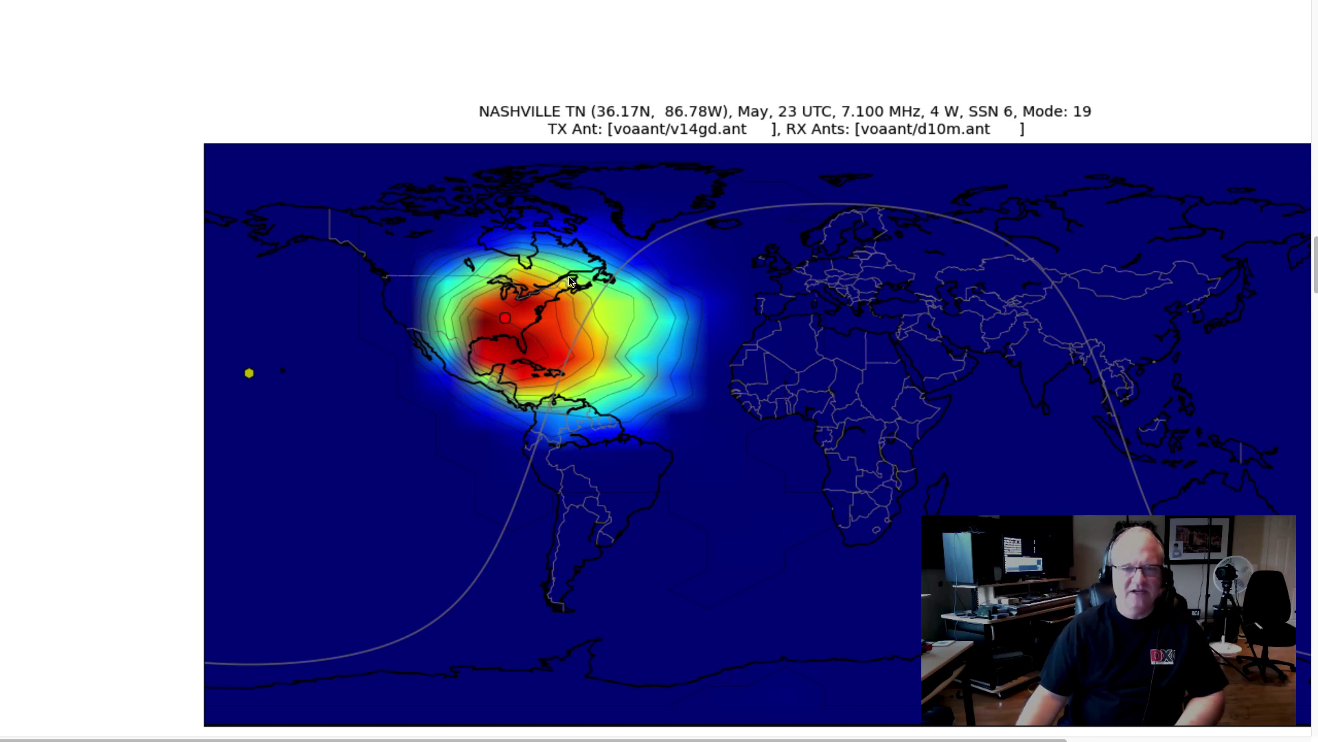
scroll(818, 407, "down", 8)
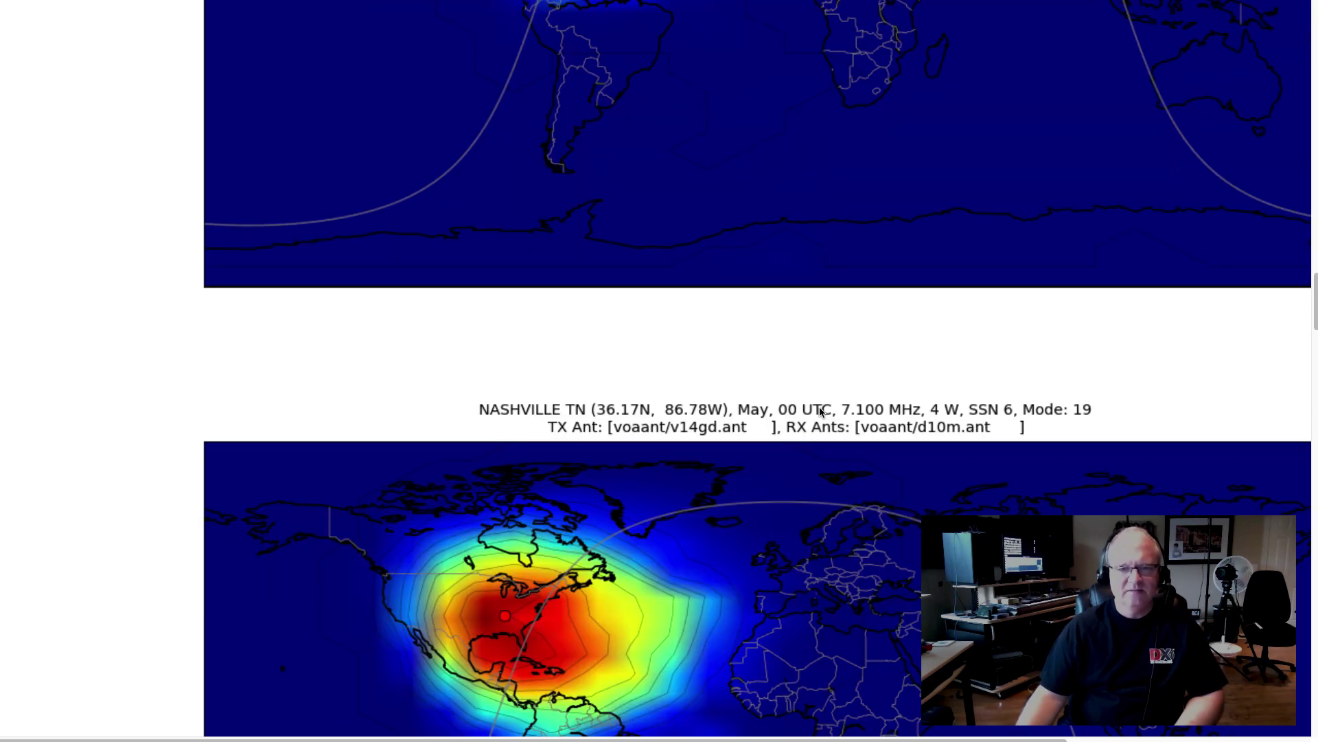
scroll(820, 411, "down", 3)
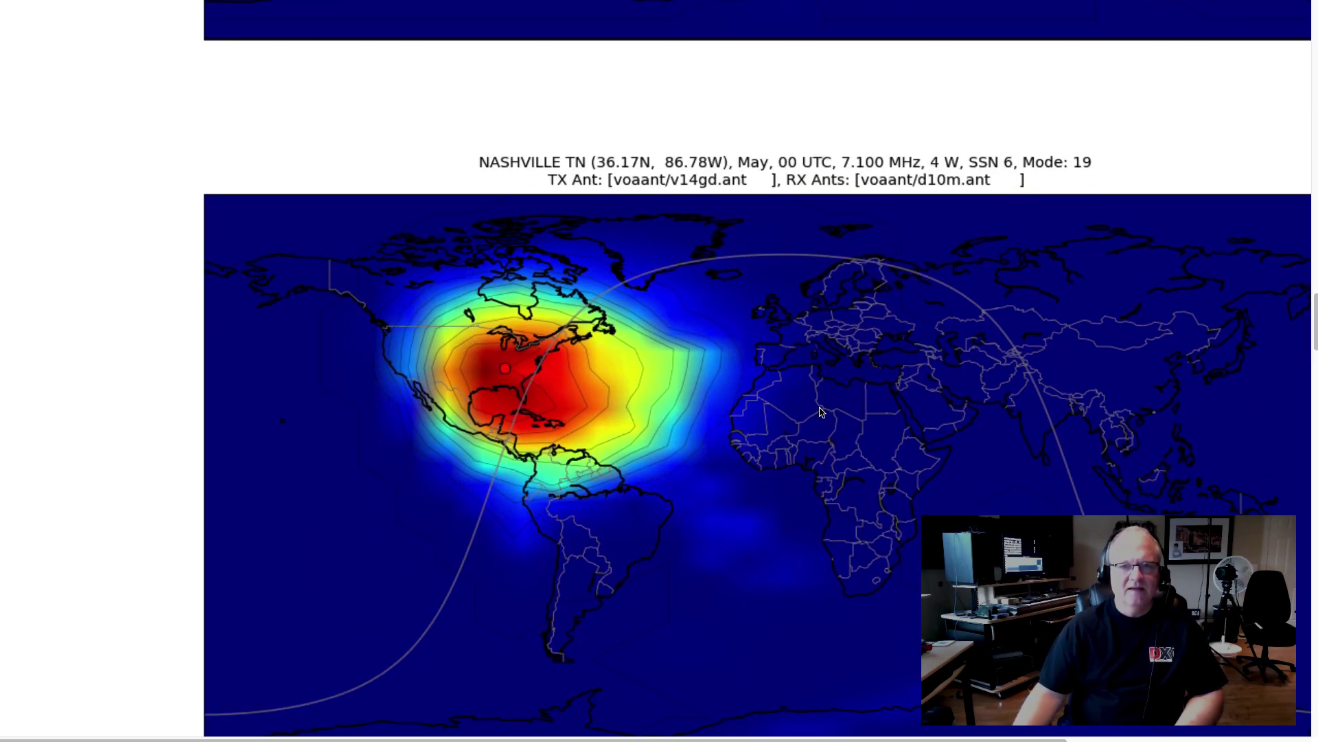
scroll(820, 410, "down", 9)
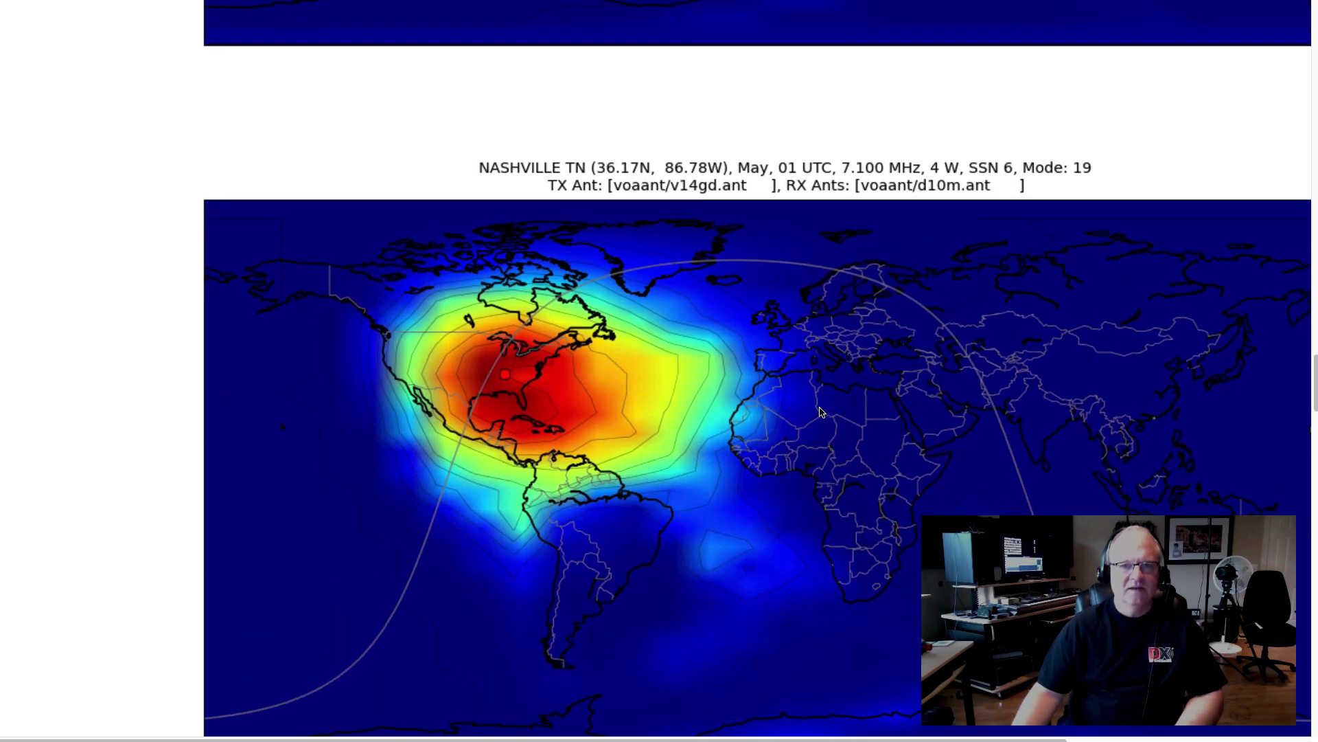
scroll(821, 411, "down", 1)
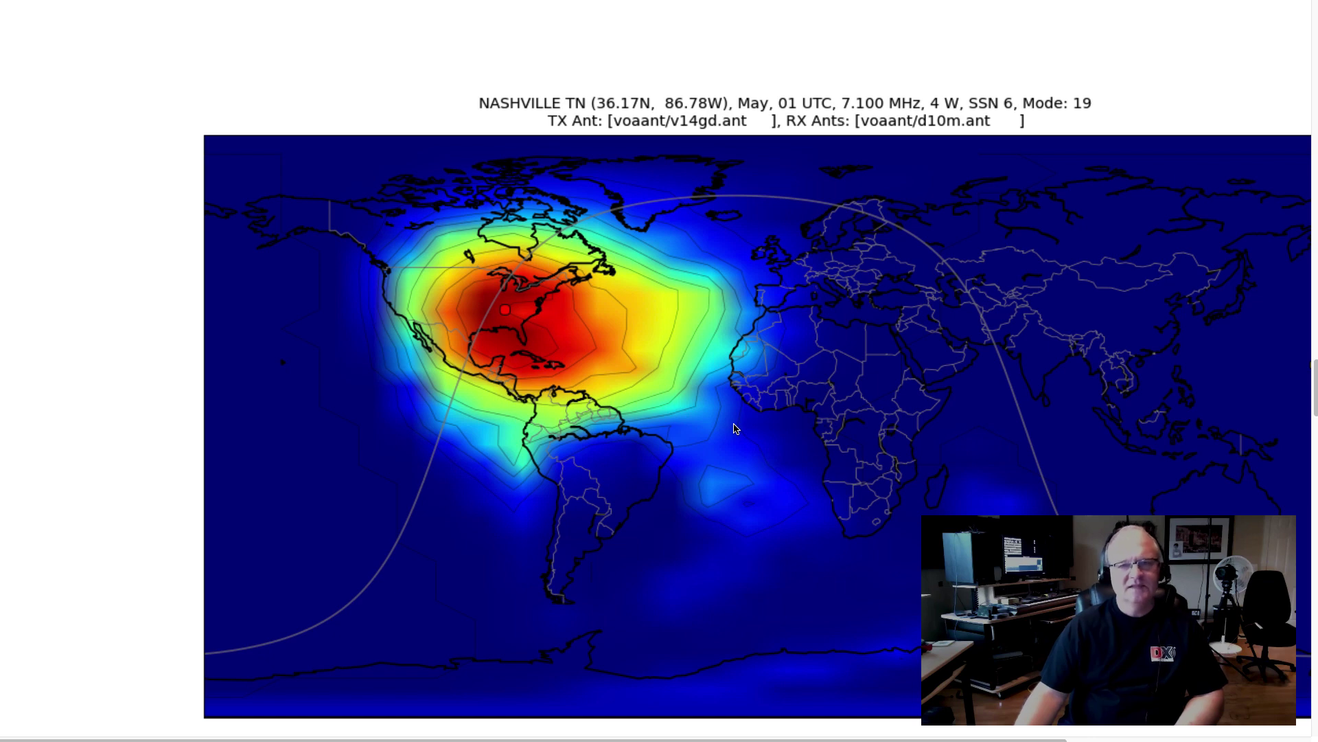
scroll(734, 429, "down", 10)
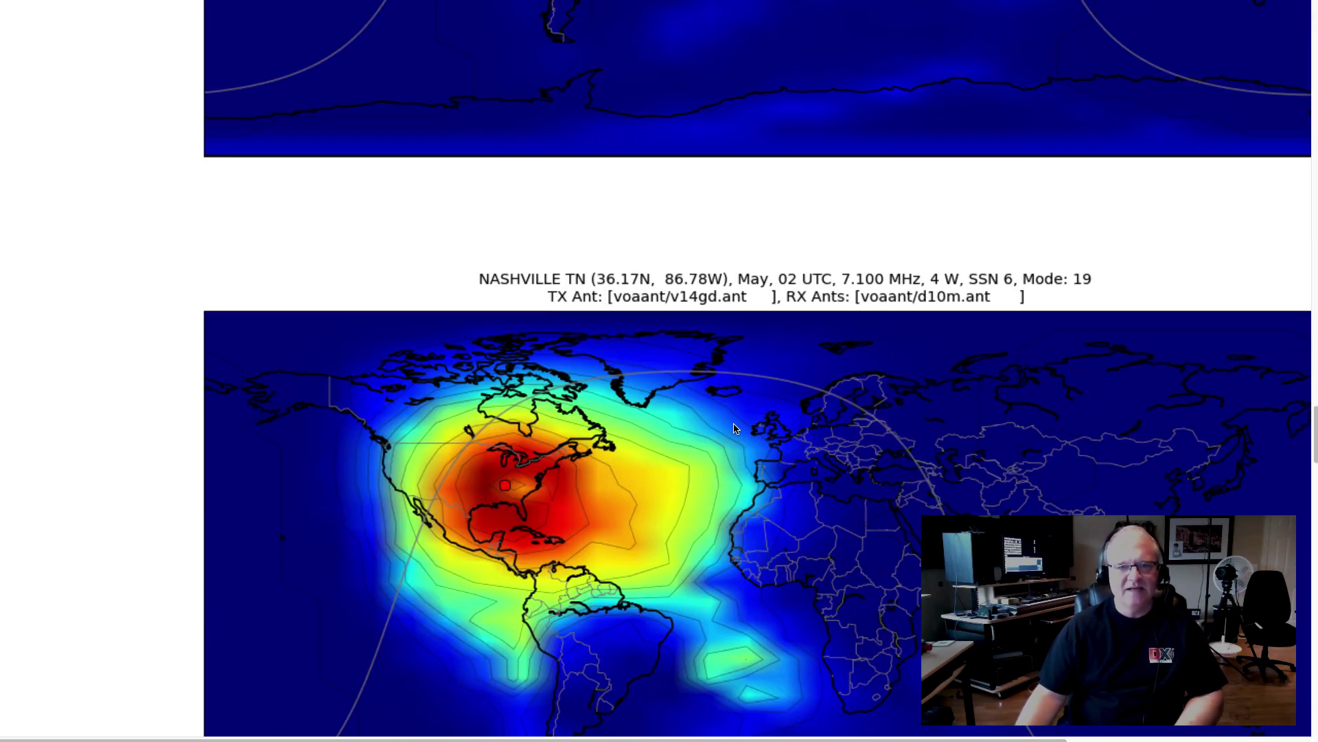
scroll(734, 428, "down", 1)
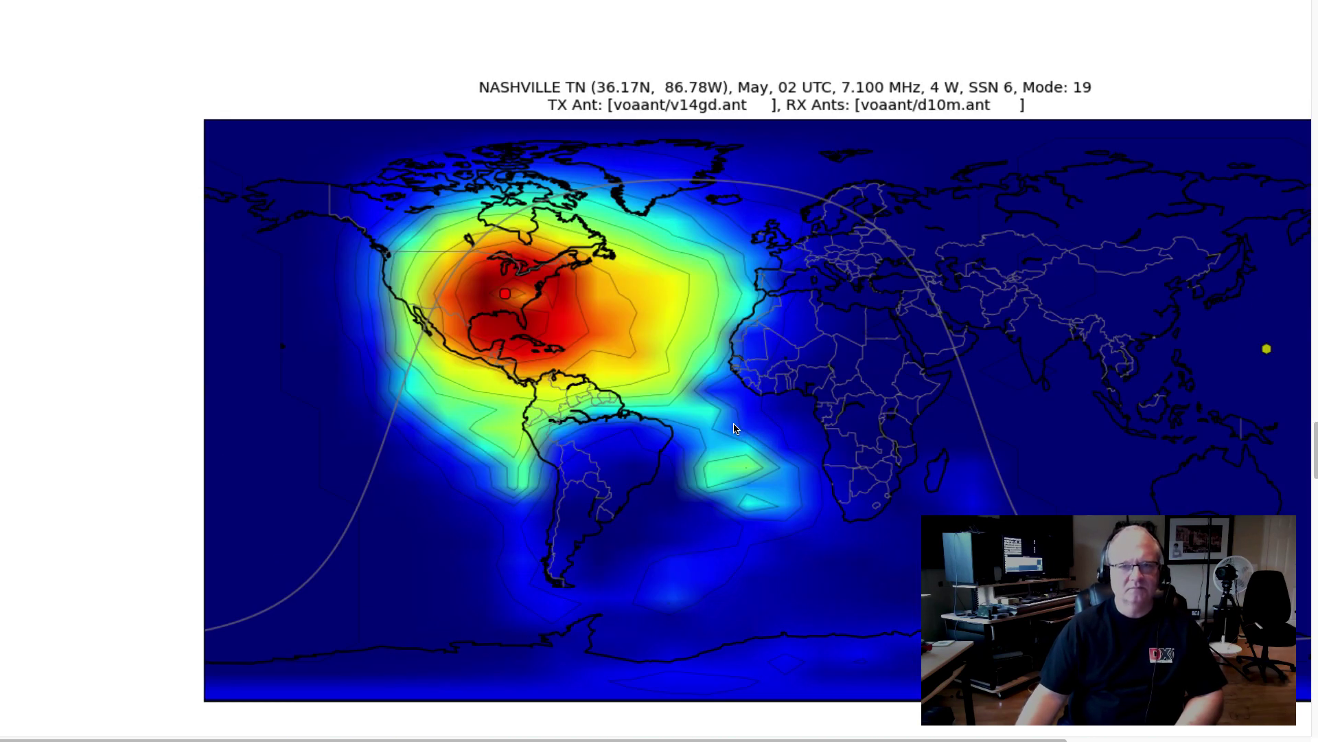
scroll(734, 429, "down", 10)
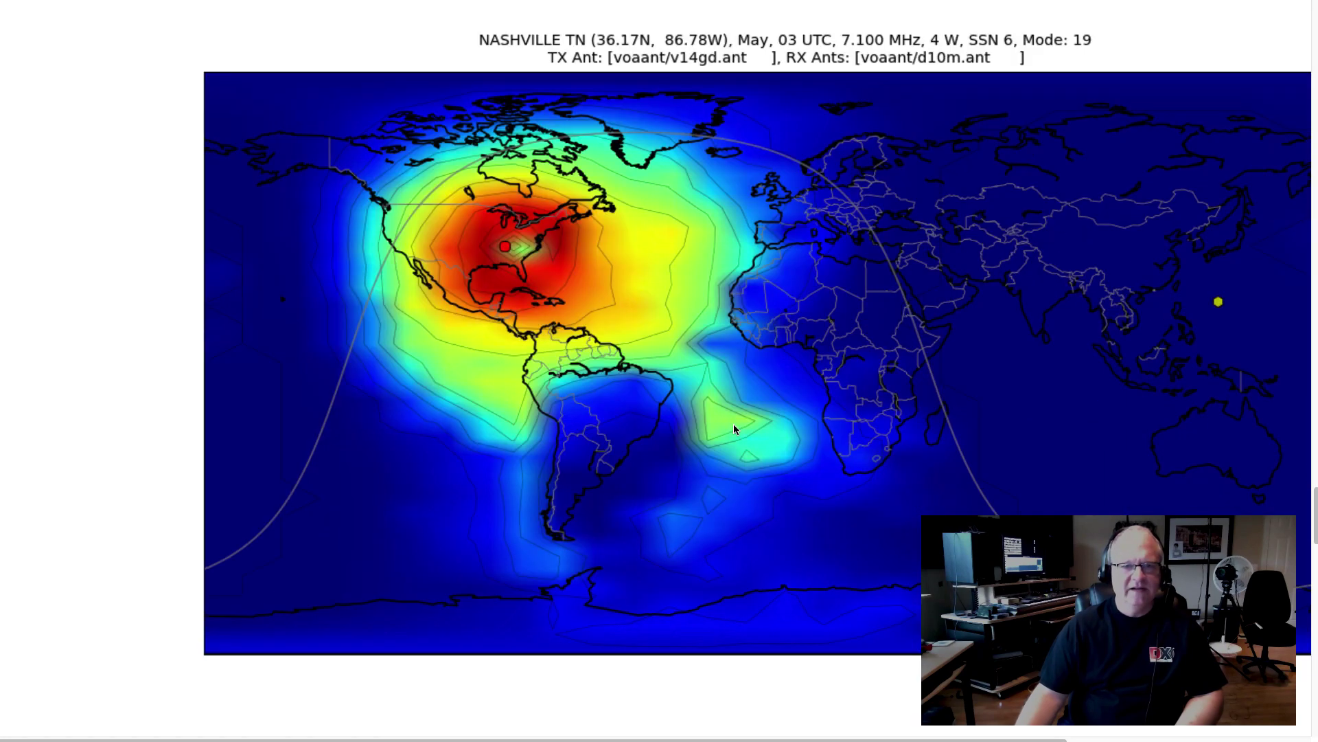
scroll(734, 428, "down", 2)
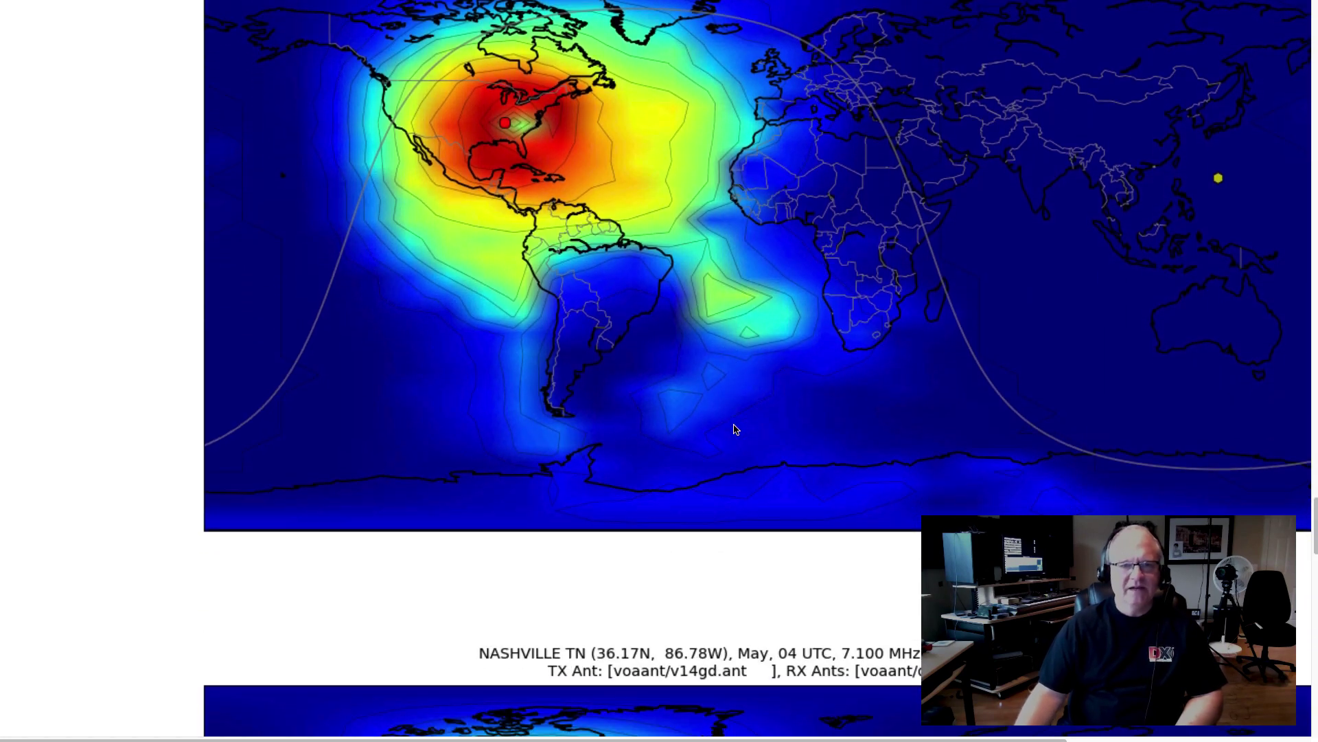
scroll(735, 429, "down", 15)
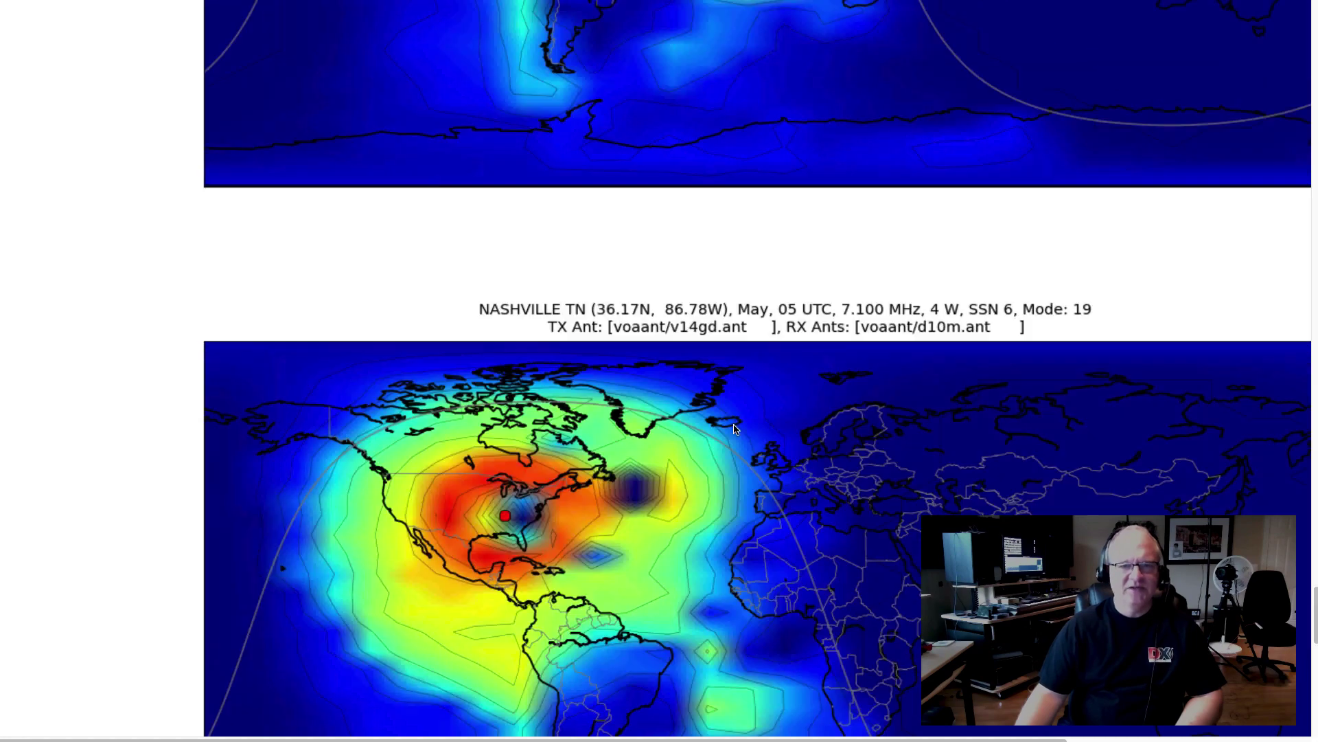
scroll(734, 428, "down", 4)
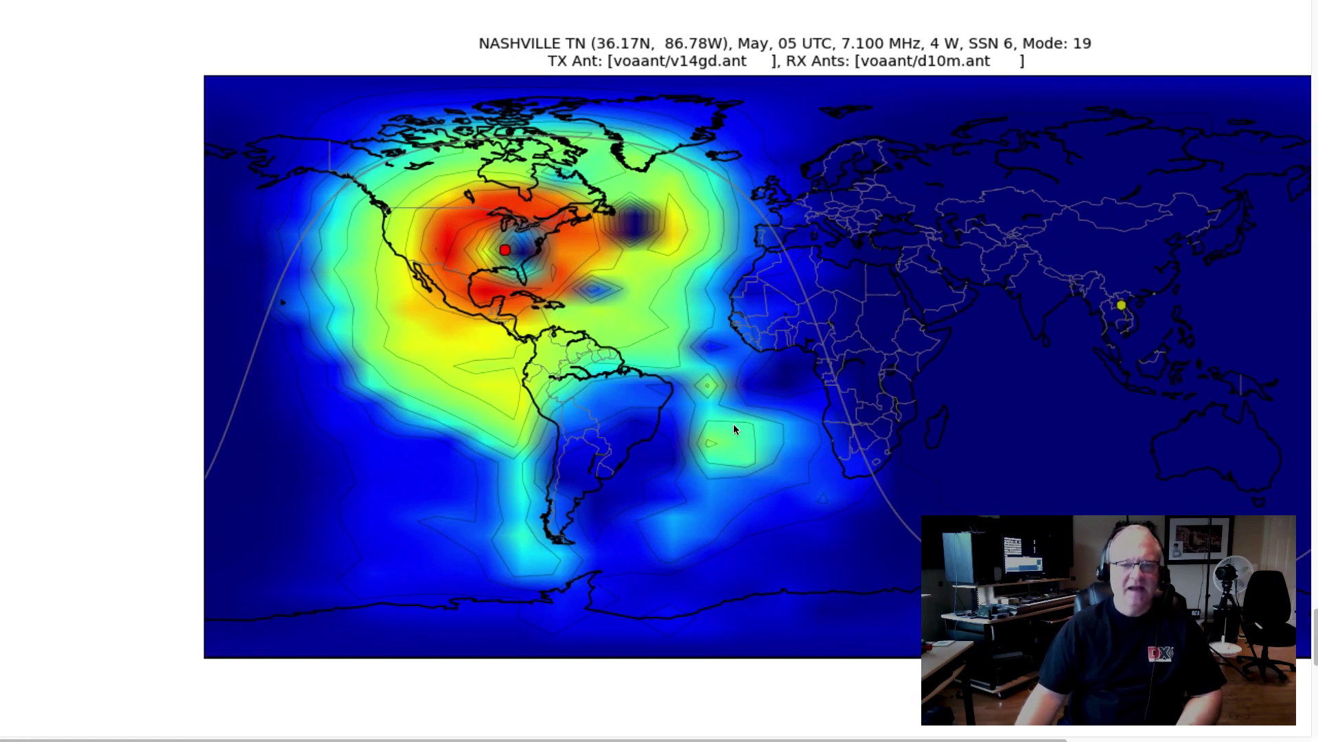
scroll(733, 427, "down", 1)
scroll(733, 429, "down", 10)
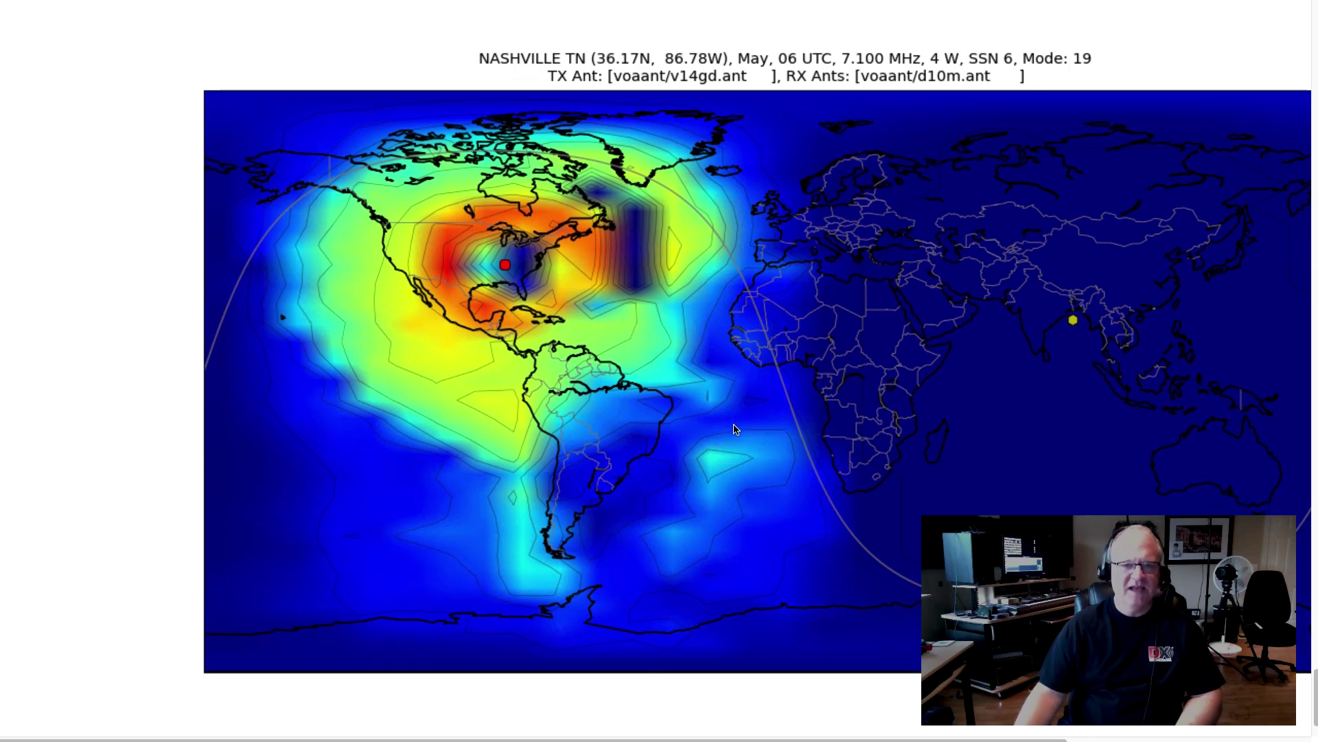
scroll(734, 430, "down", 2)
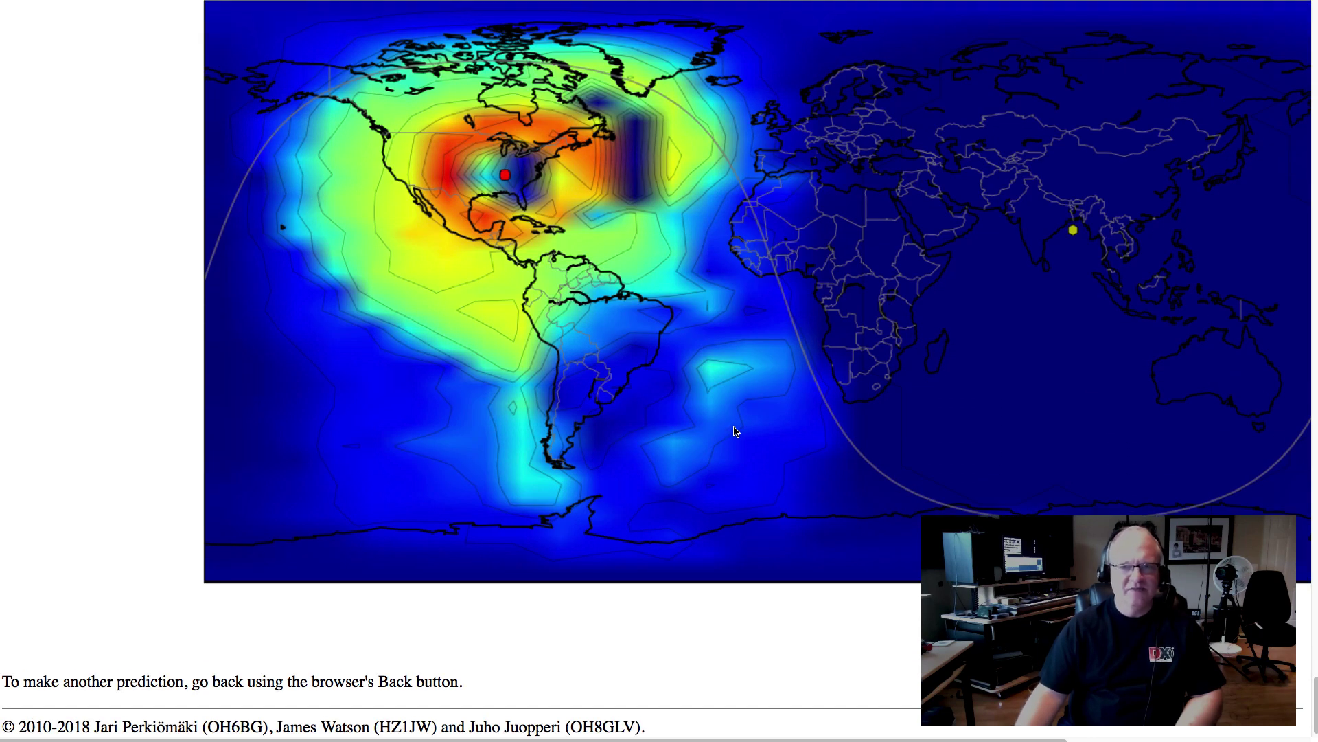
scroll(733, 431, "up", 1)
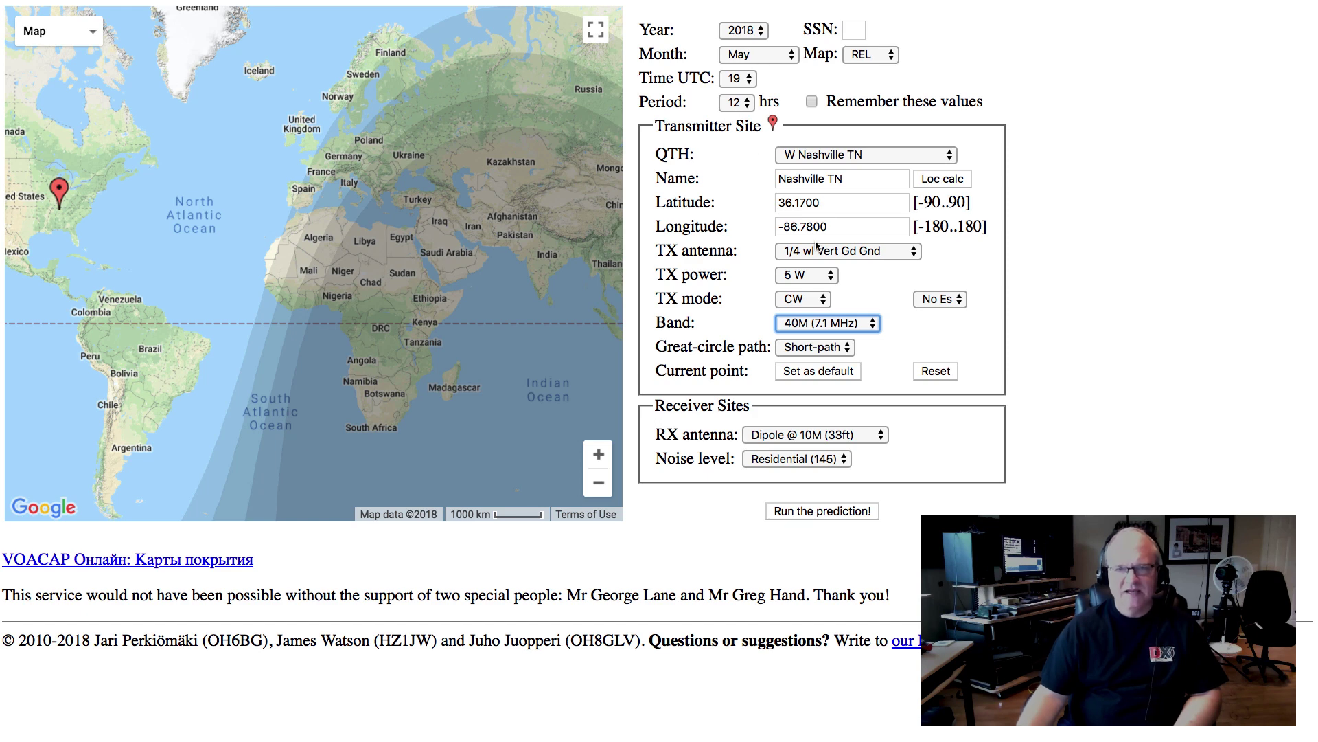
Set the transmitter band to 20M (14.1 MHz) and run the coverage prediction
left_click(809, 319)
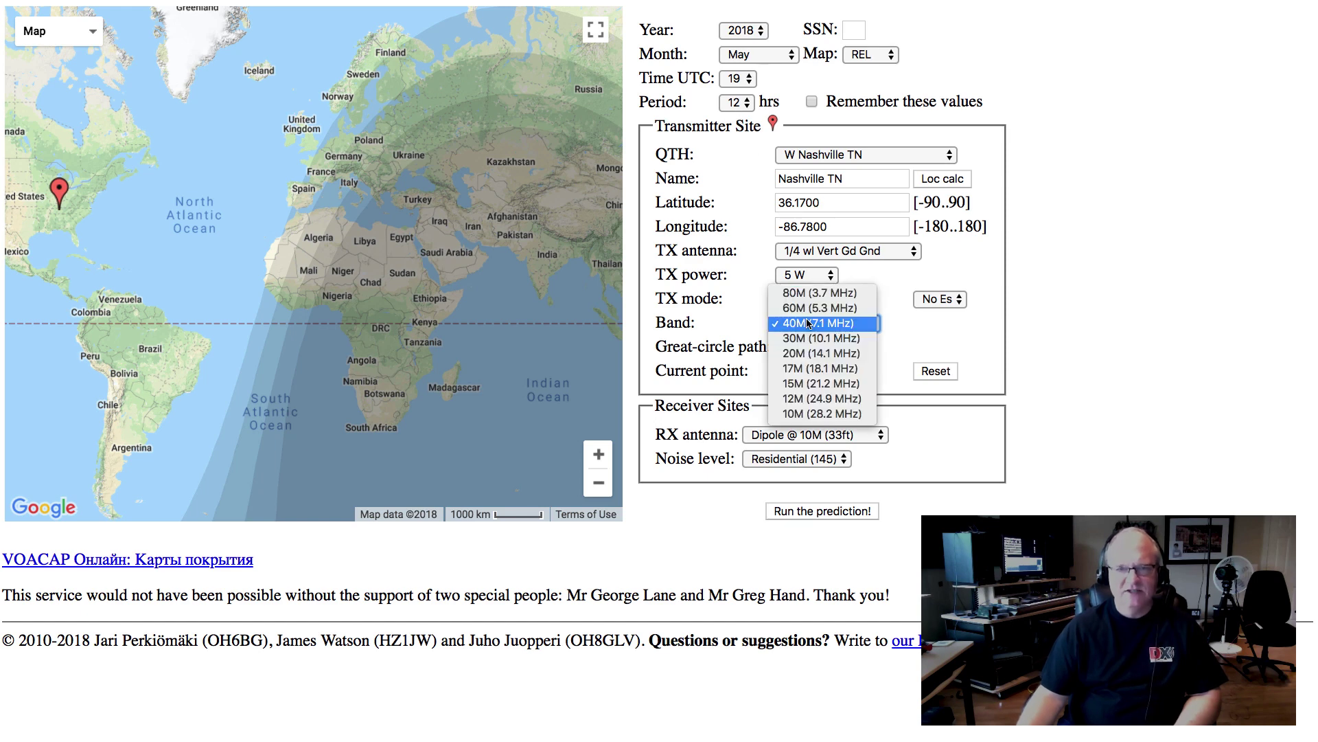
left_click(804, 353)
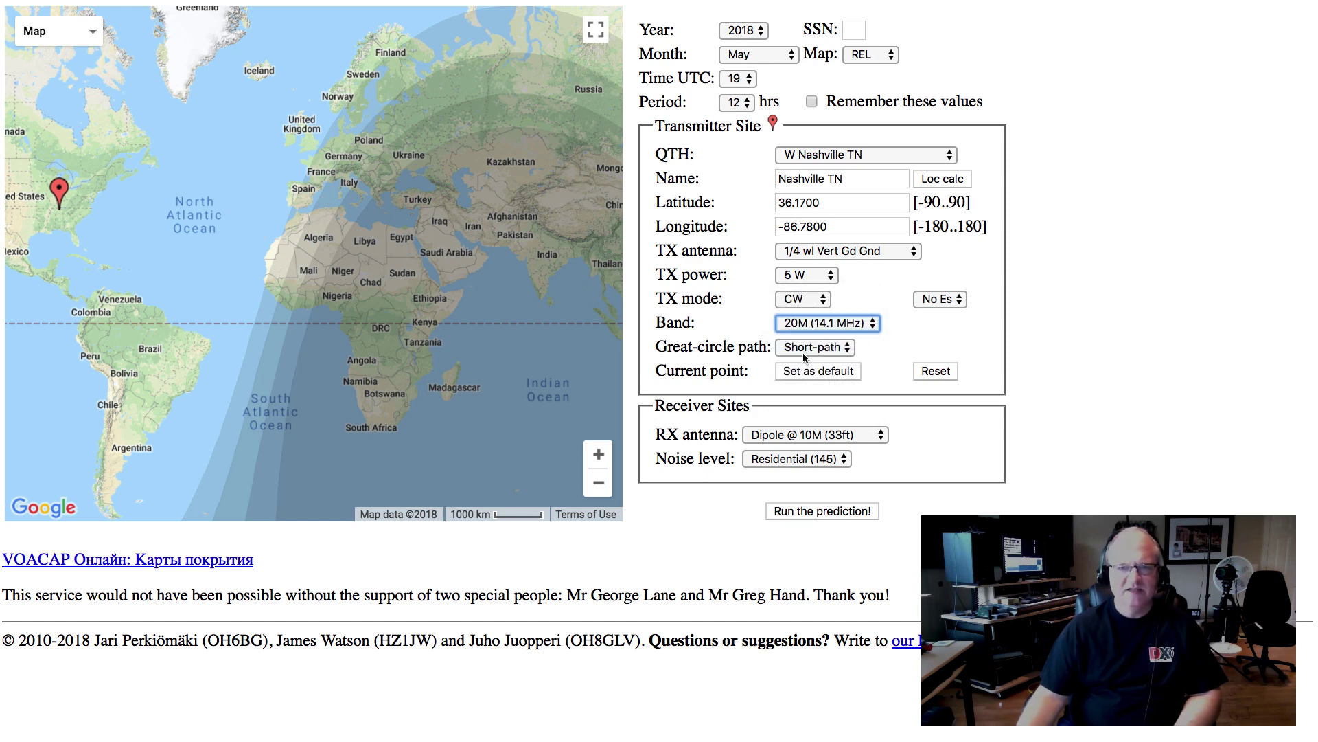
left_click(831, 518)
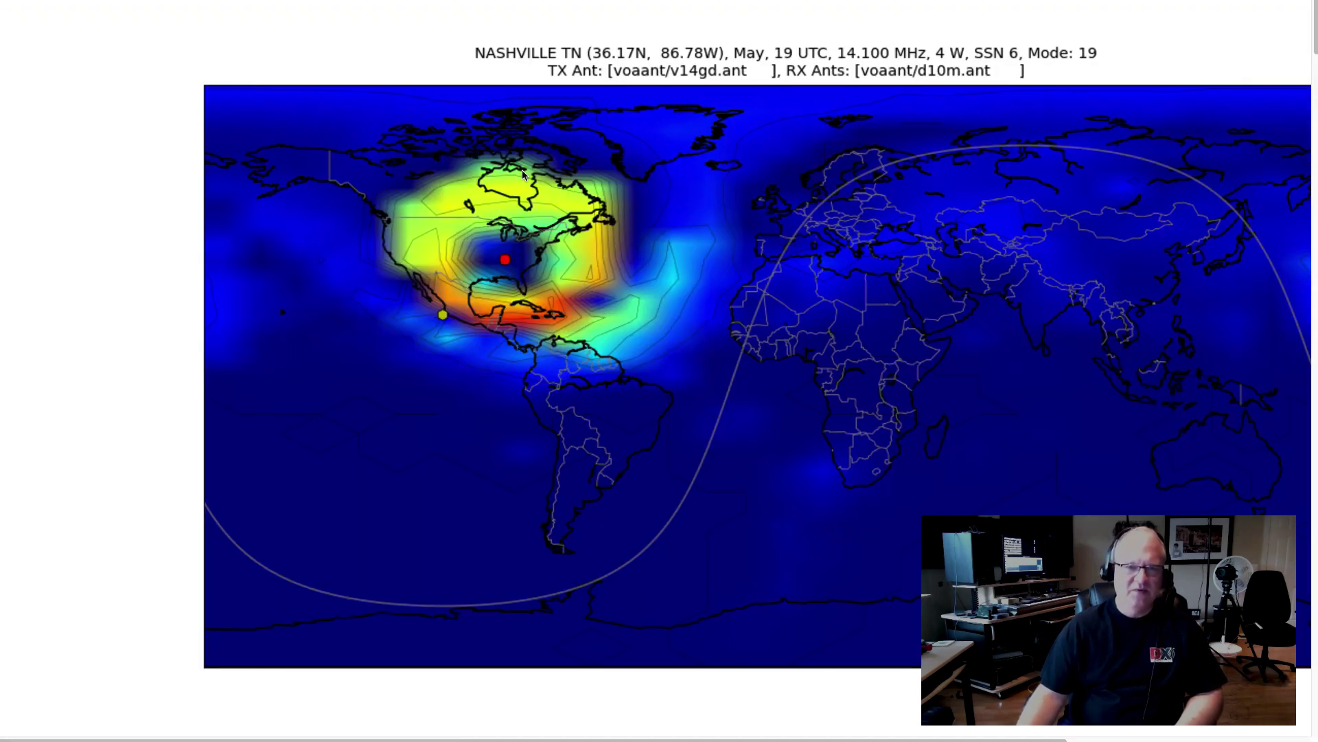
Examine the hourly 14.1 MHz coverage maps for Nashville from 19 UTC through 06 UTC
scroll(563, 427, "down", 1)
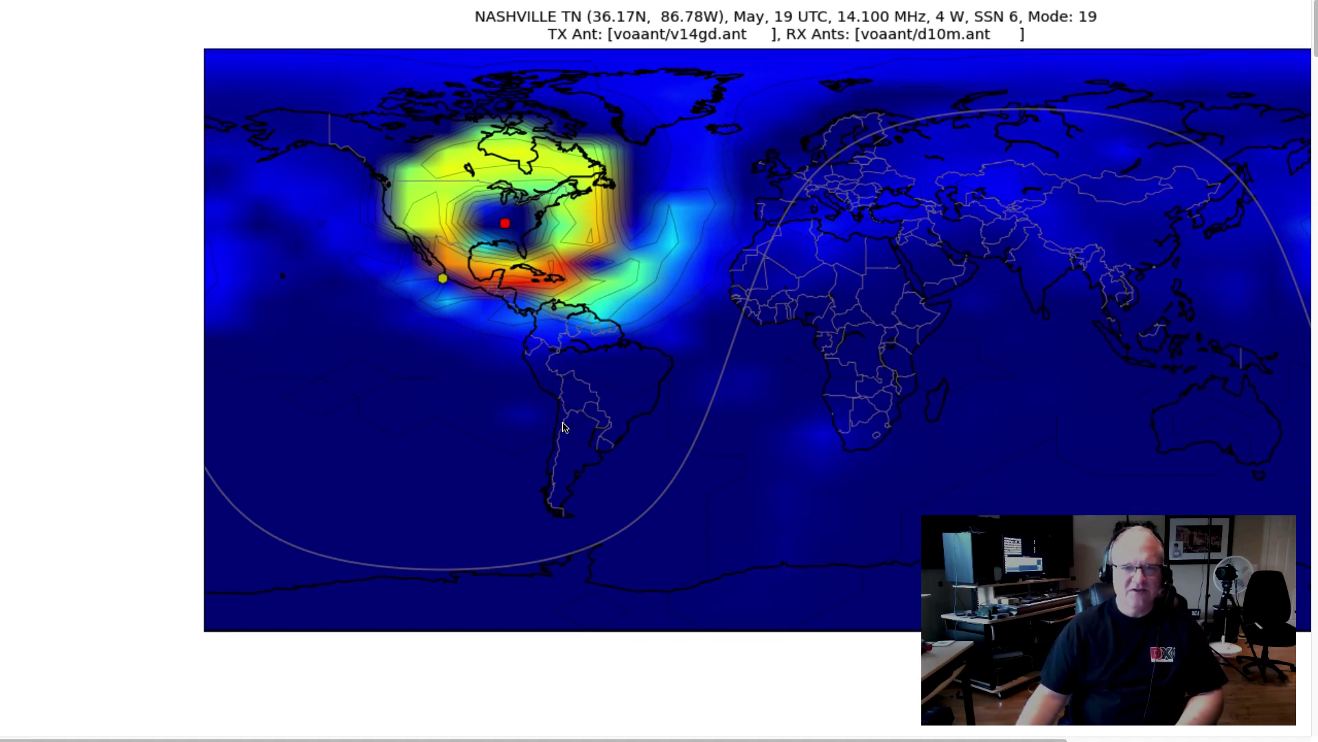
scroll(564, 426, "down", 6)
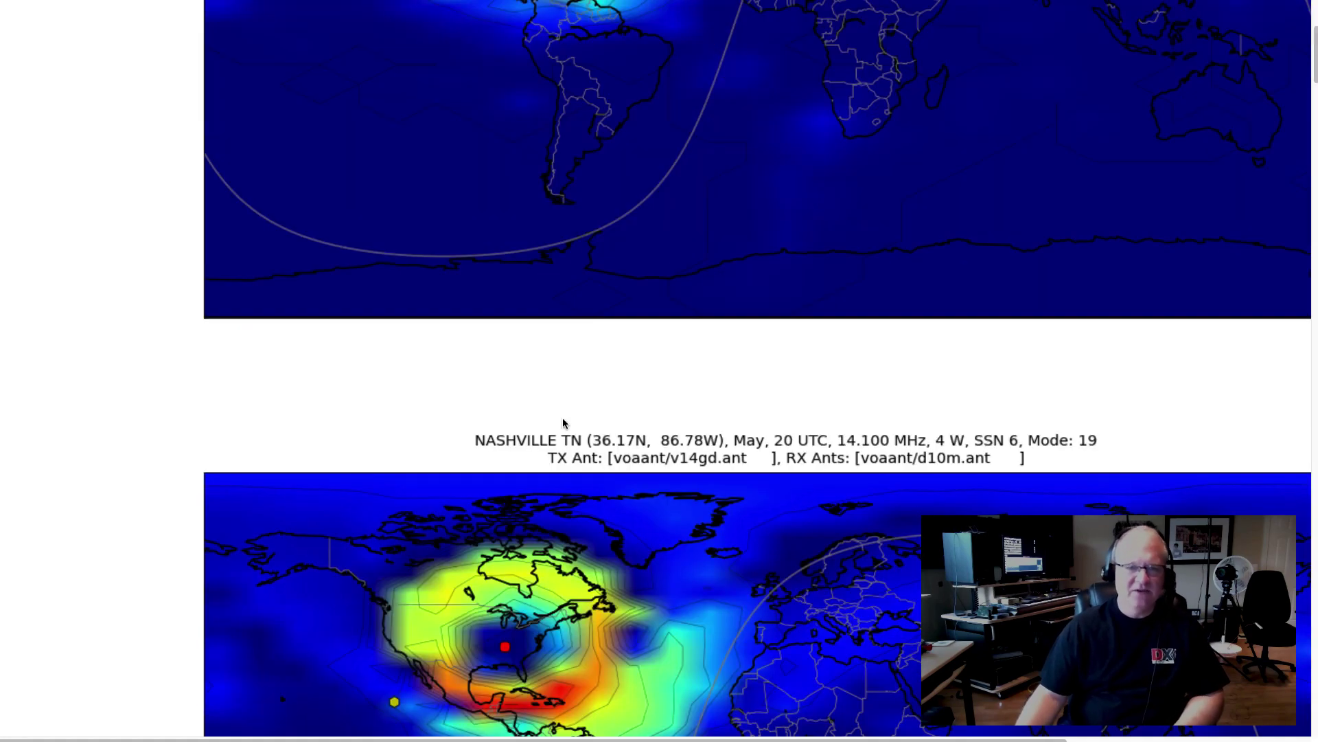
scroll(563, 422, "down", 11)
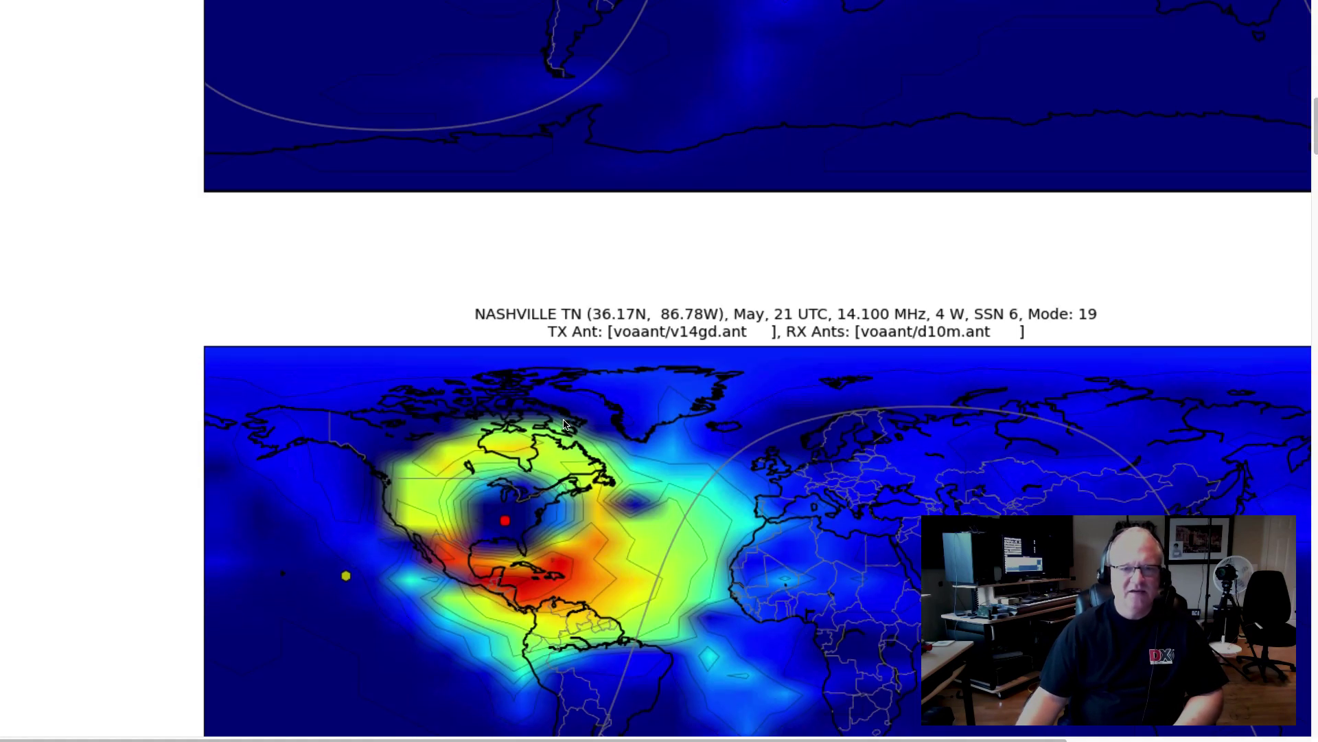
scroll(563, 423, "down", 9)
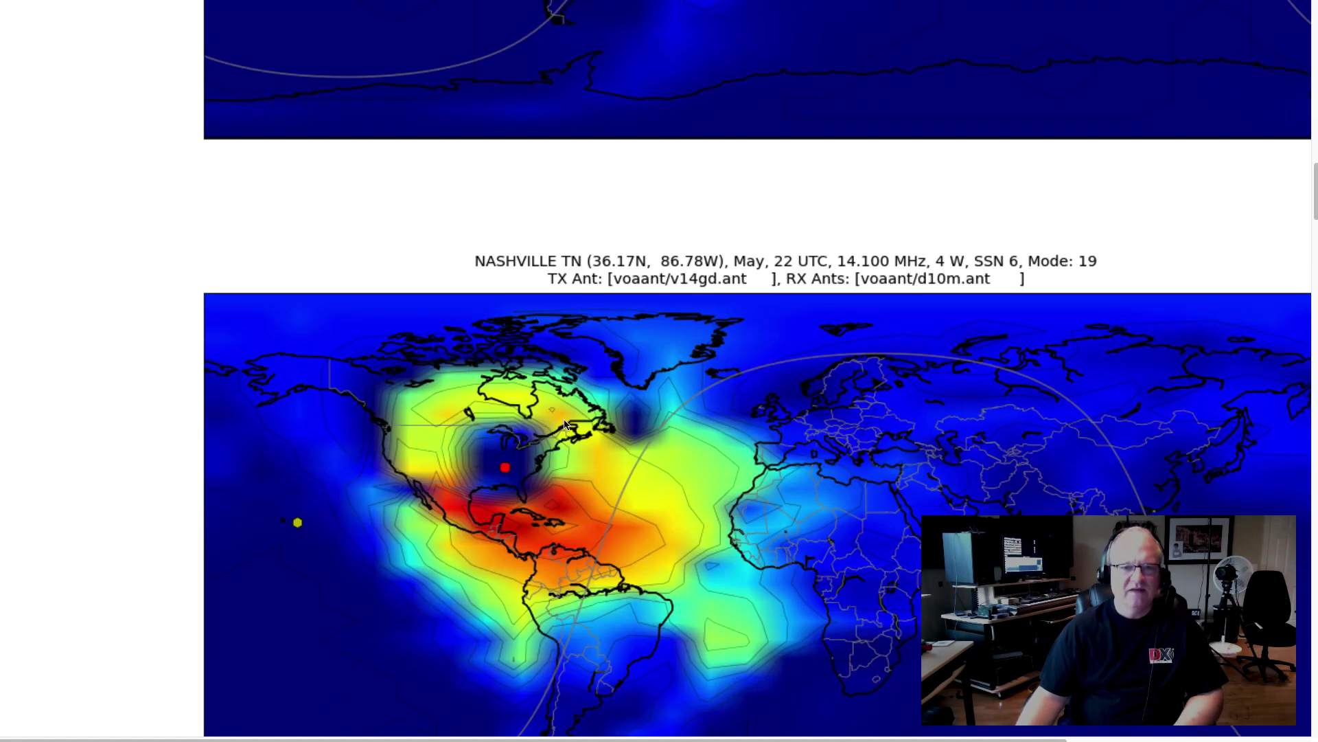
scroll(562, 424, "down", 10)
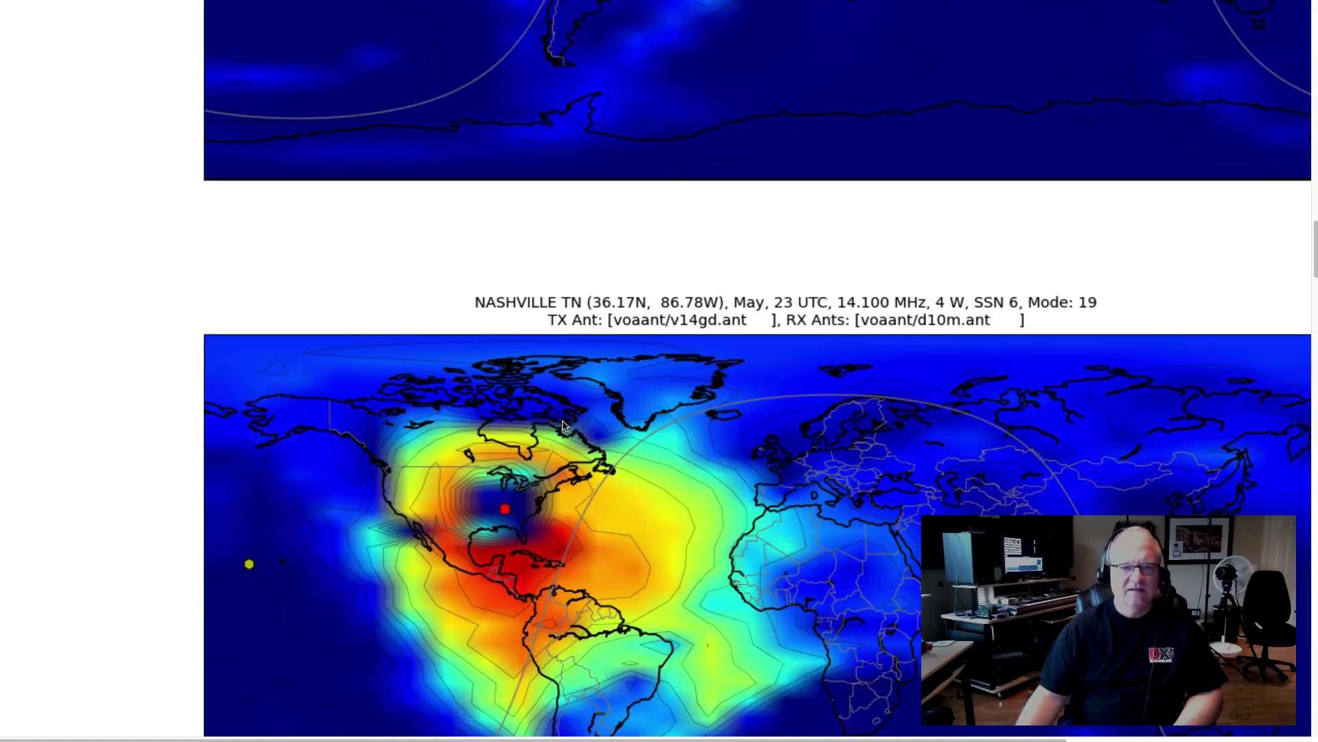
scroll(562, 424, "down", 5)
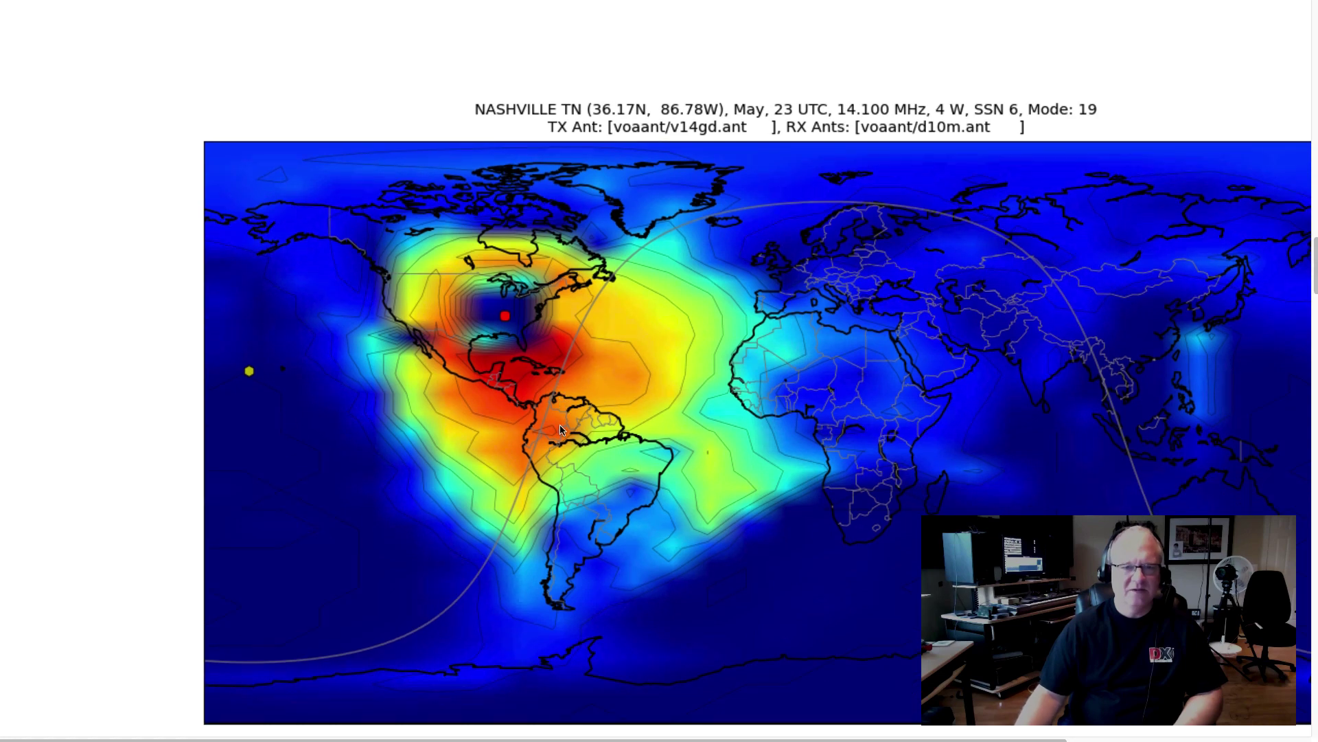
scroll(562, 430, "down", 9)
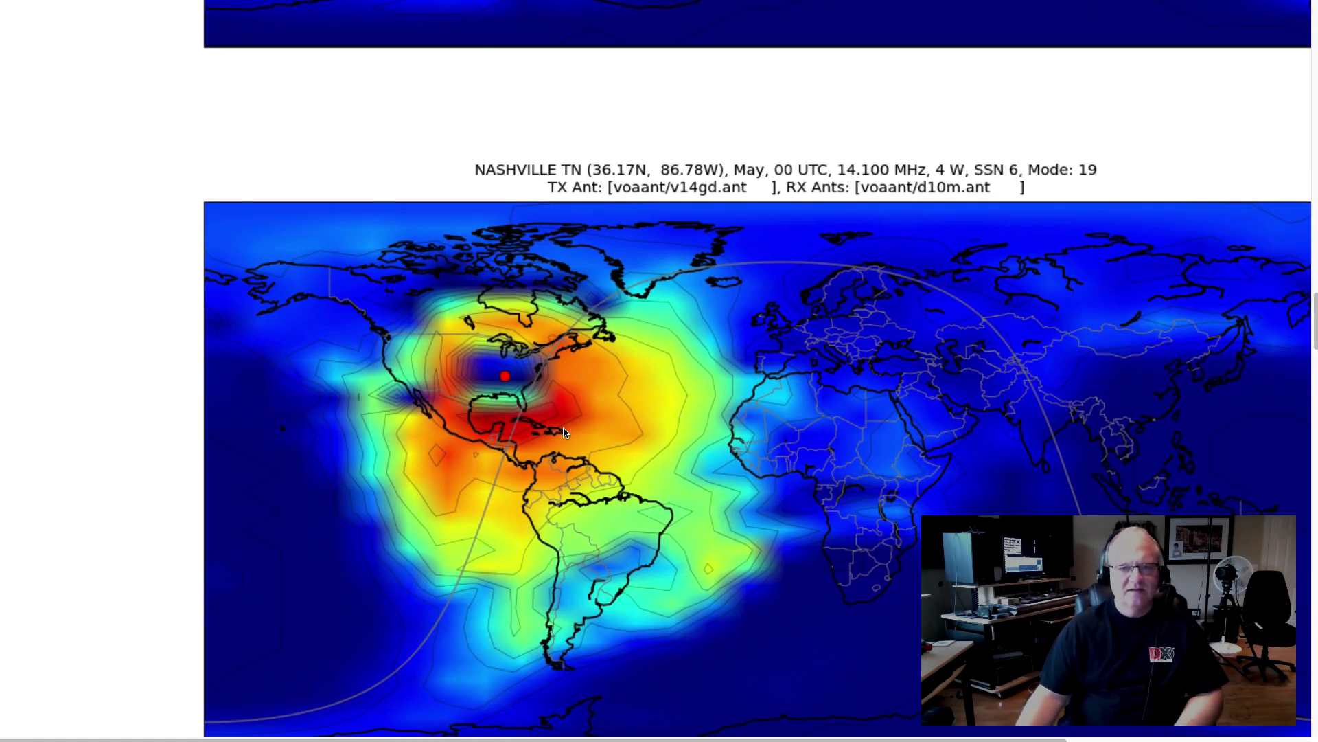
scroll(564, 432, "down", 5)
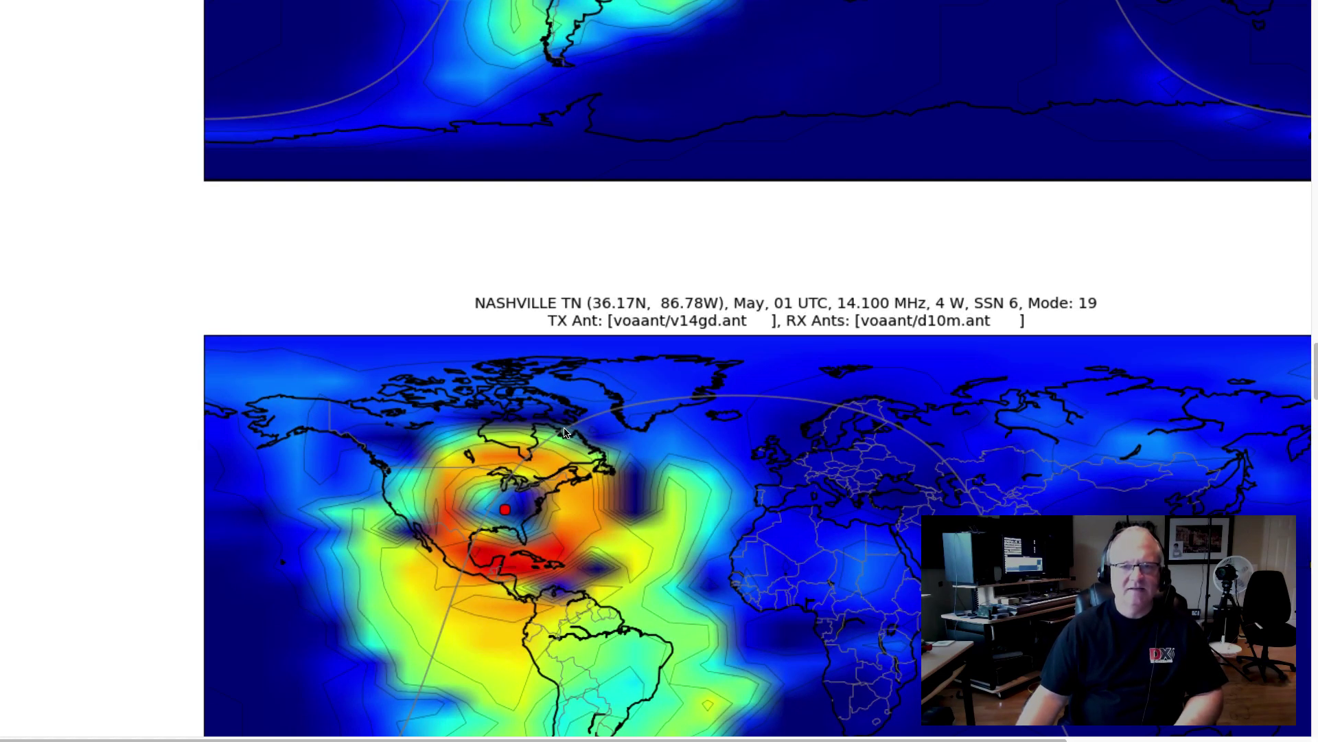
scroll(564, 431, "down", 11)
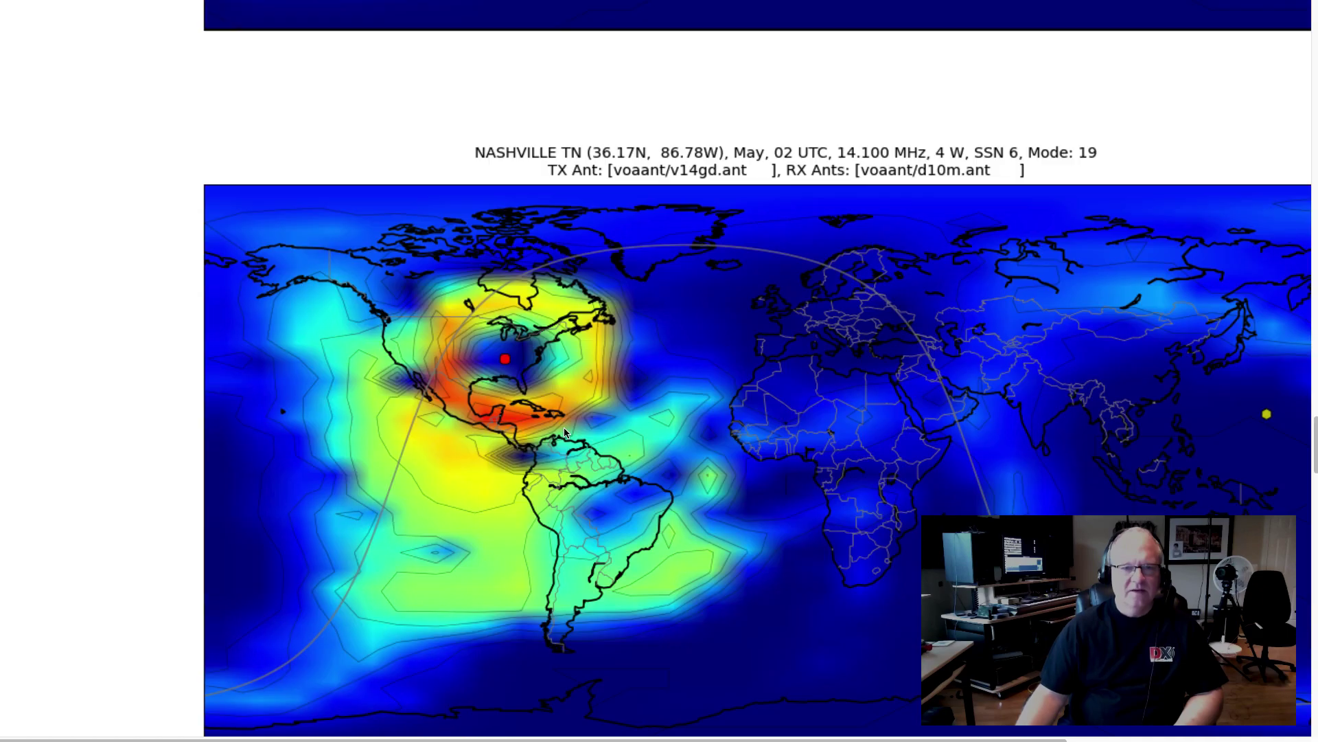
scroll(565, 431, "down", 9)
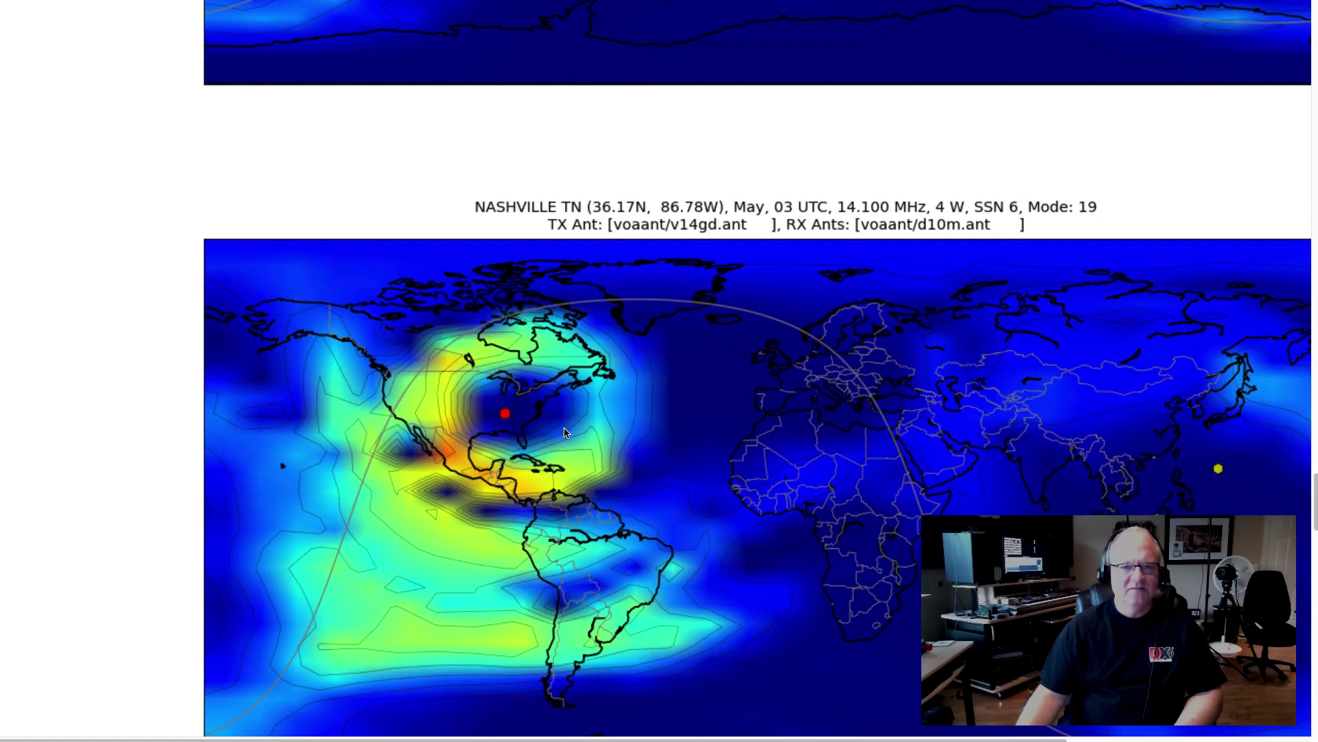
scroll(564, 432, "down", 5)
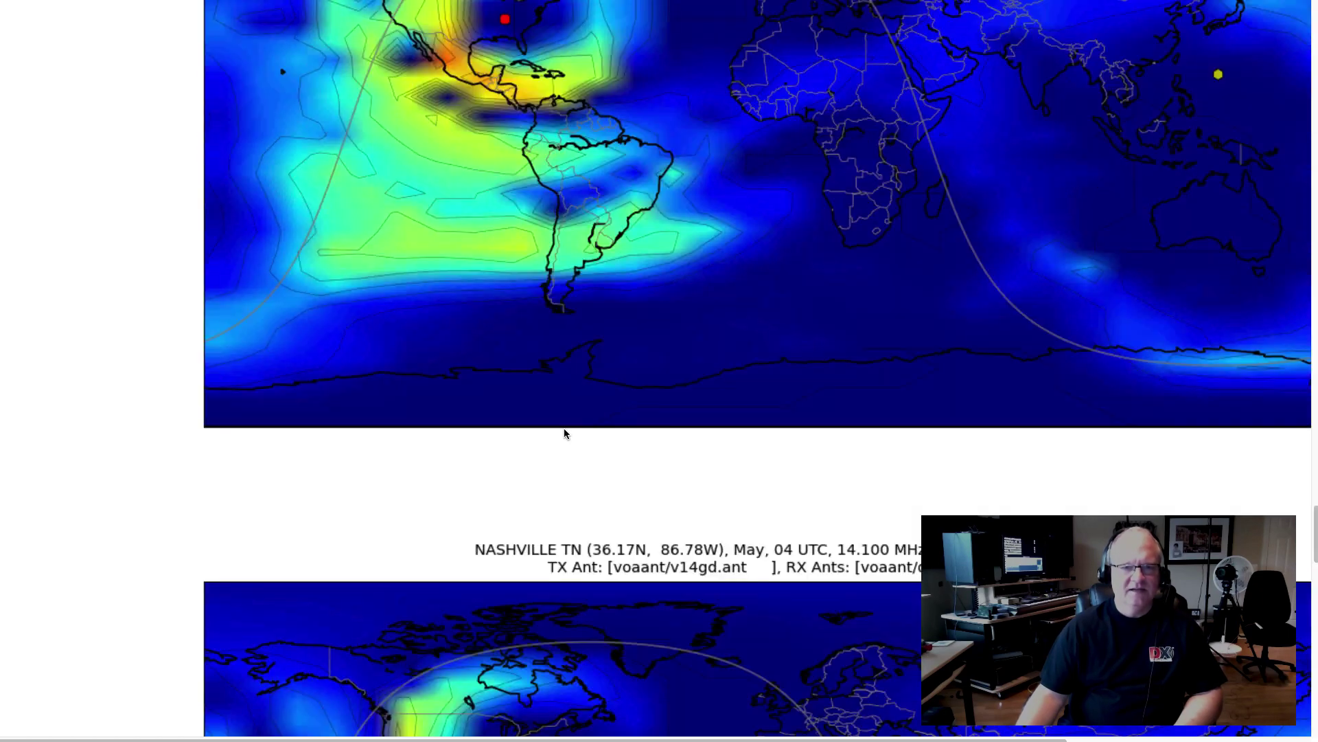
scroll(565, 433, "down", 9)
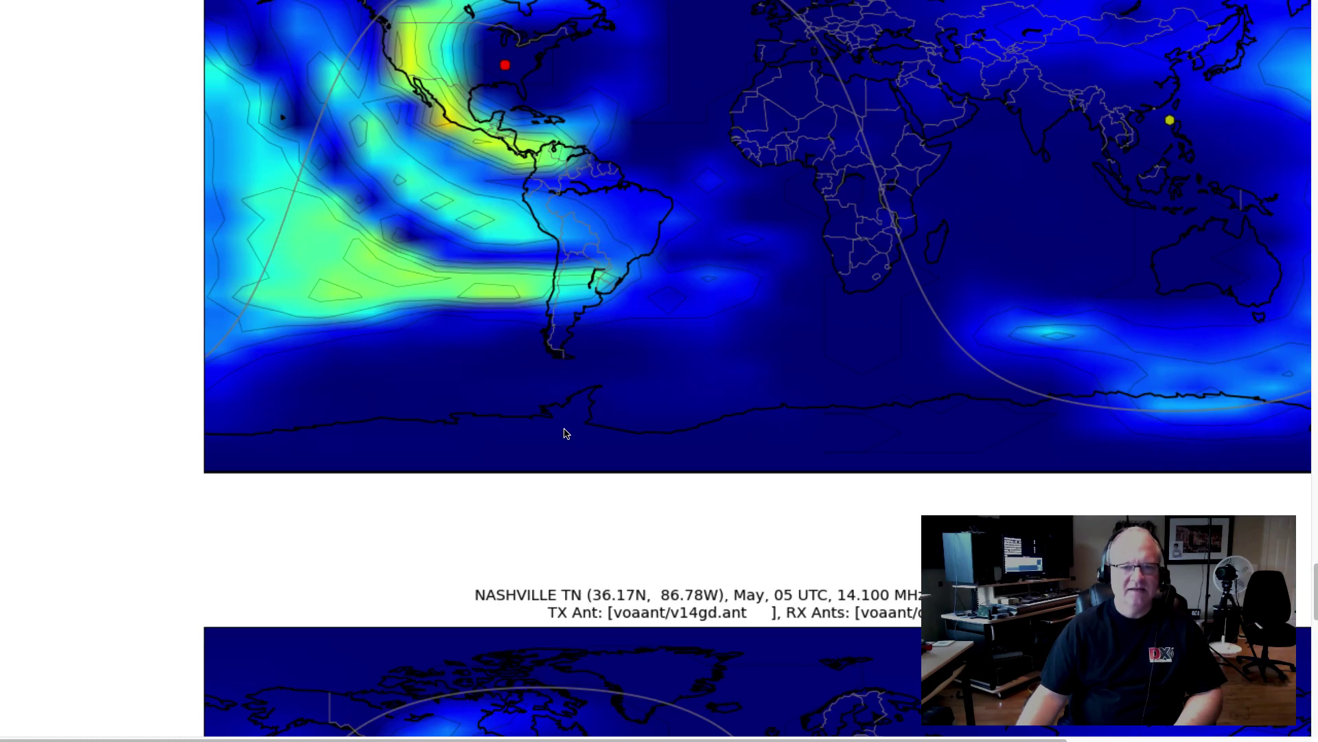
scroll(565, 433, "down", 9)
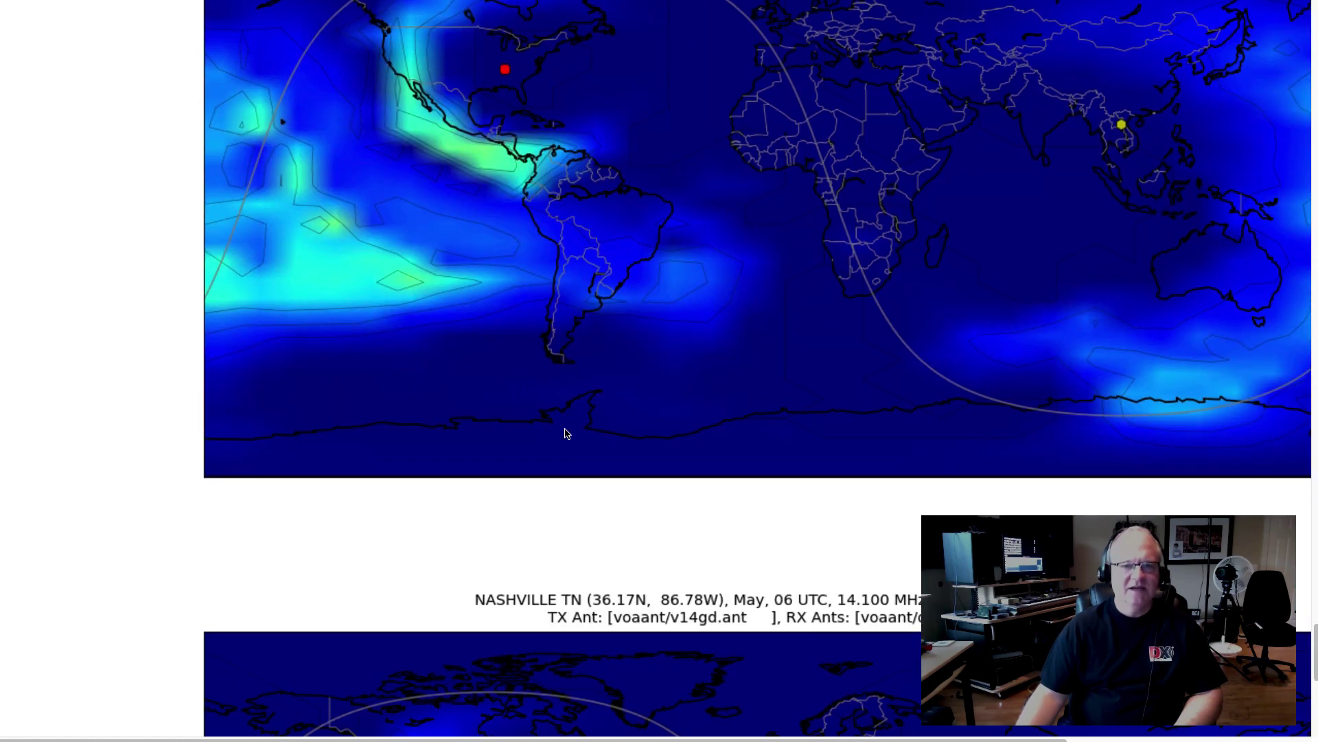
scroll(565, 433, "down", 7)
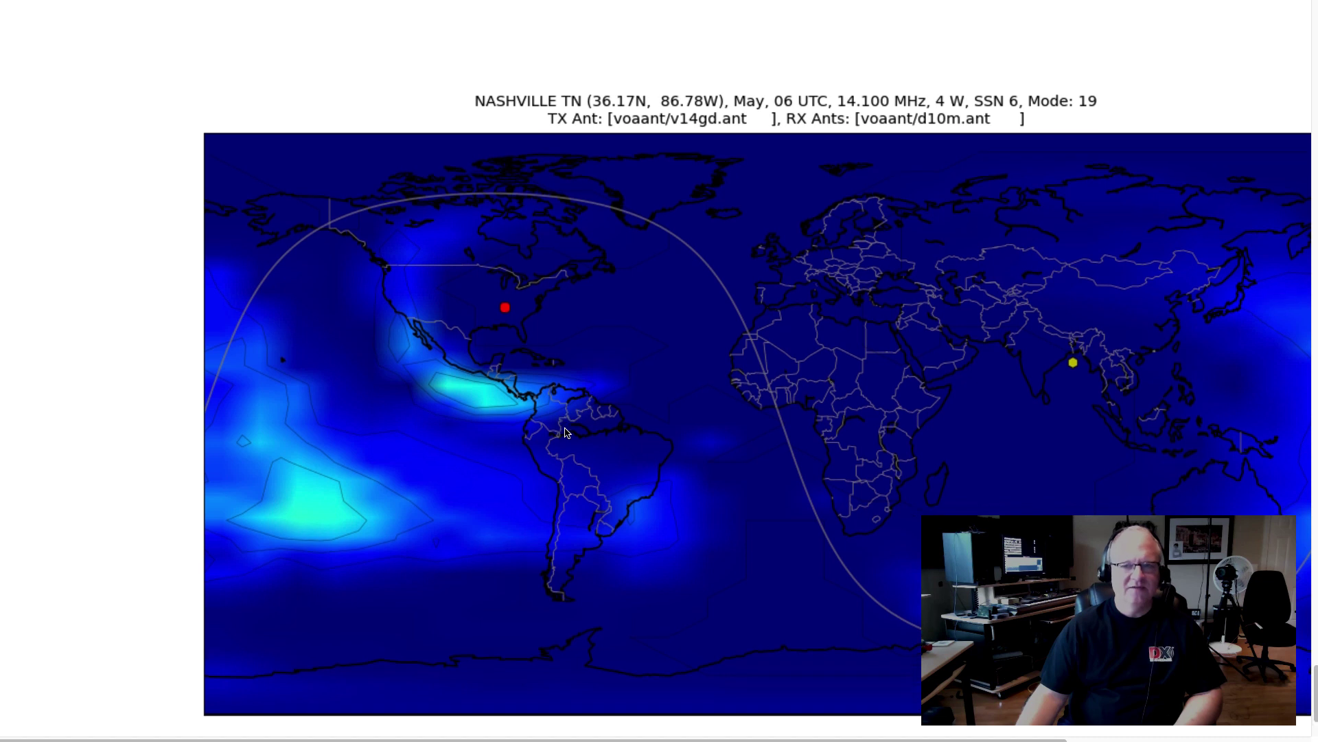
scroll(565, 433, "down", 1)
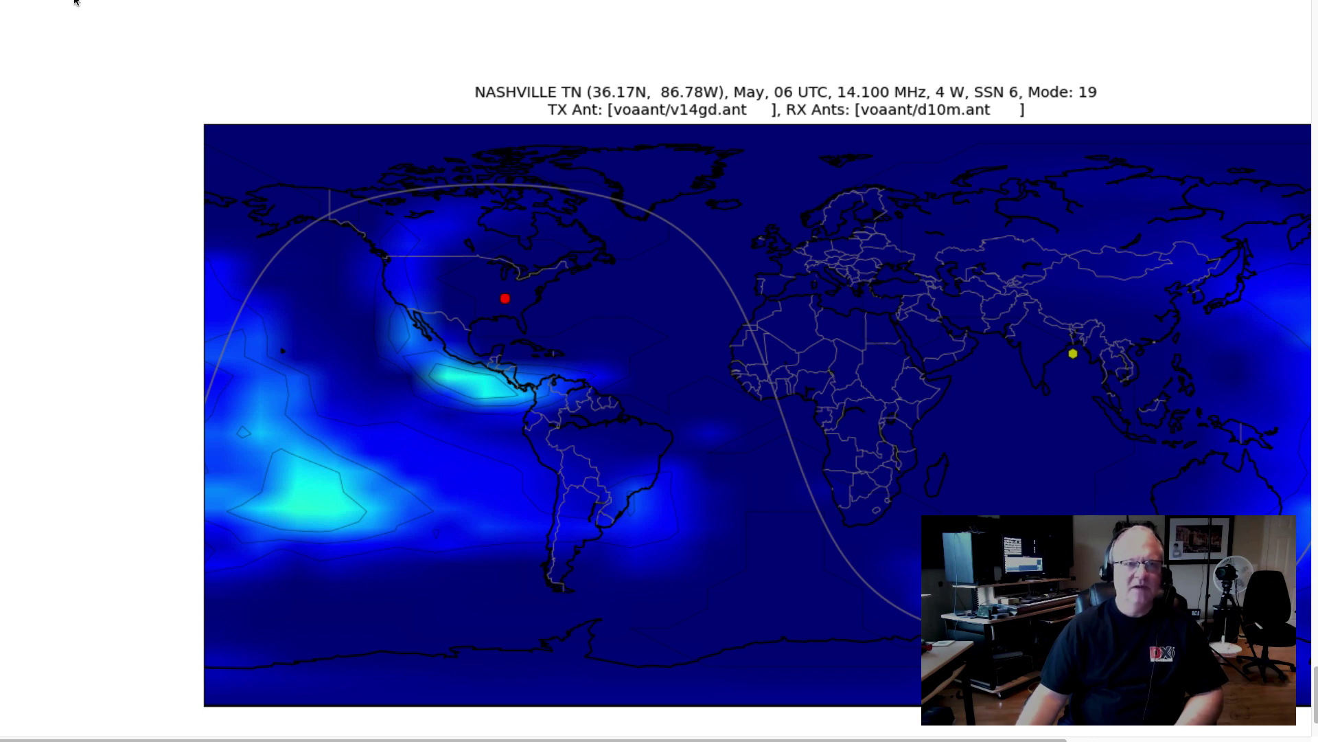
Leave the coverage map results and open the Point-to-Point Predictions service
key("super+Left")
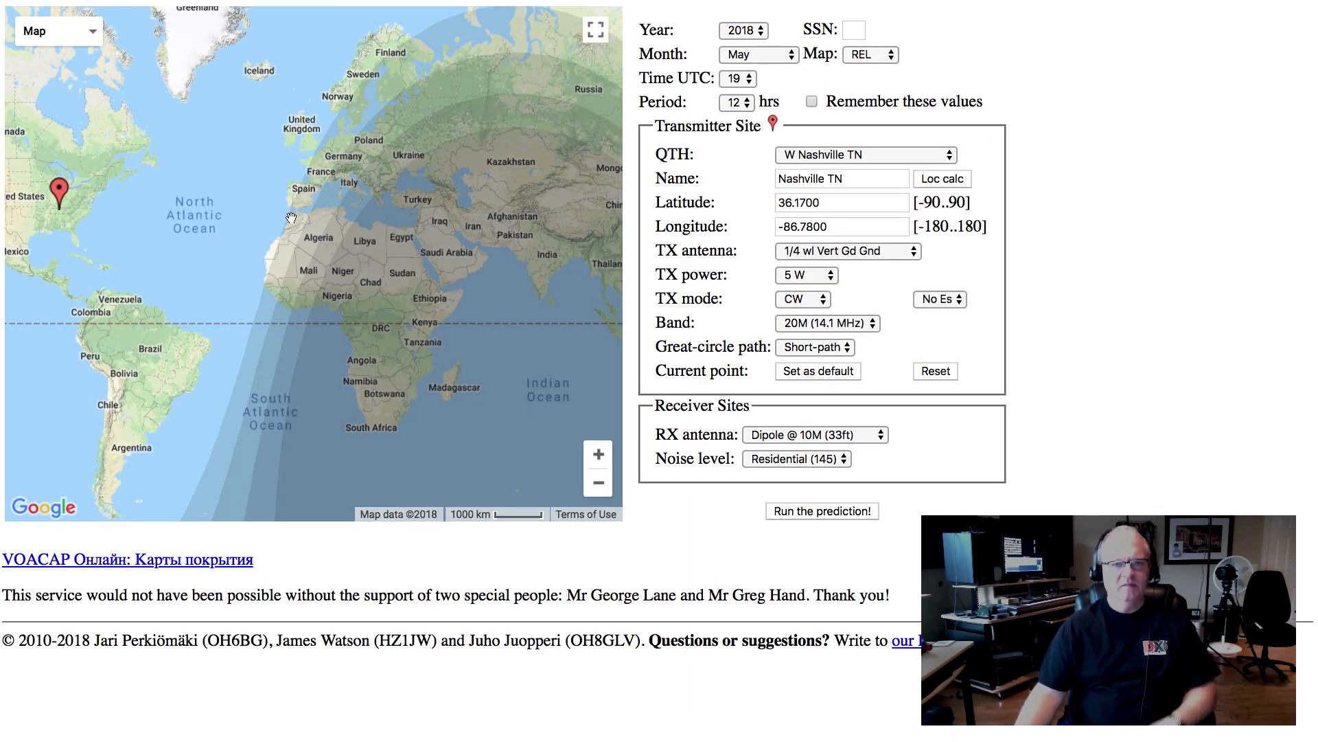
scroll(291, 219, "down", 1)
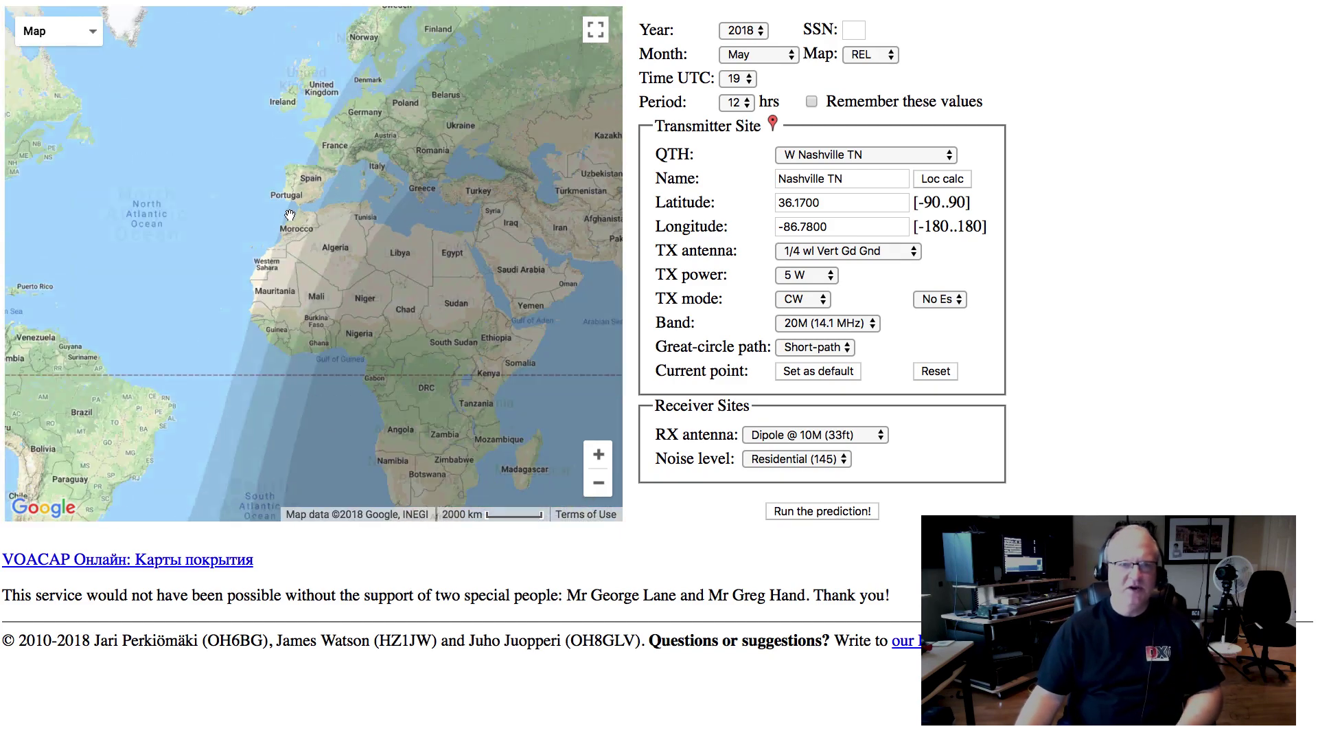
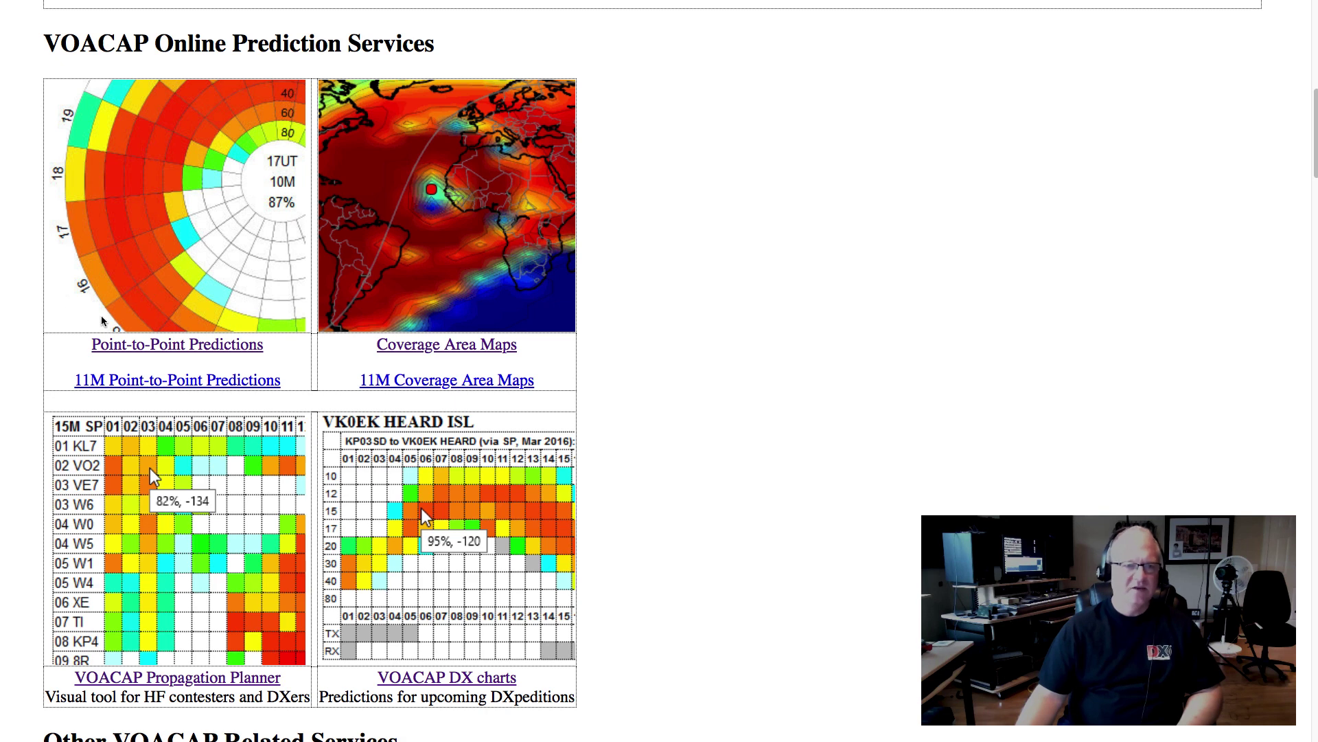
left_click(161, 342)
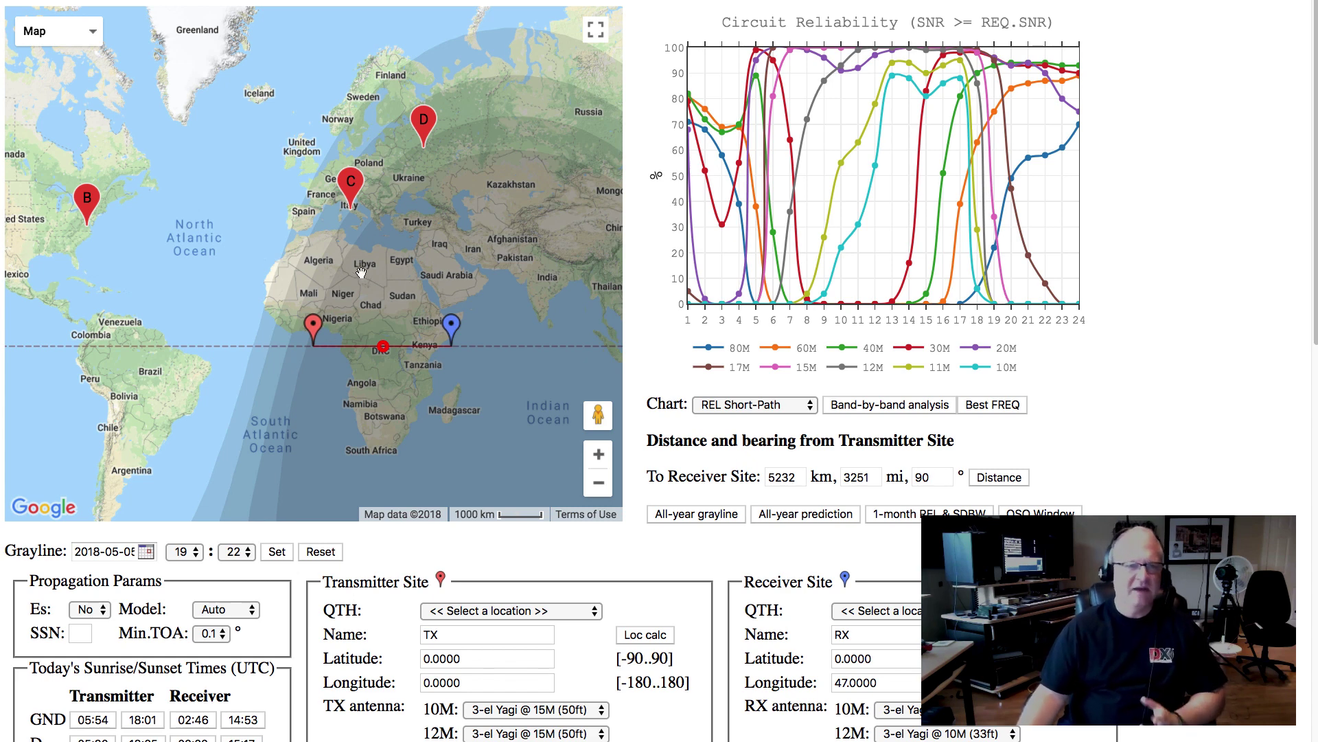
Place the transmitter marker near Nashville at about 36.03, -86.84 and the receiver marker on Iceland at about 65.07, -17.34
mouse_move(314, 328)
left_mouse_down()
mouse_move(76, 240)
mouse_move(95, 209)
left_mouse_up()
mouse_move(487, 323)
left_mouse_down()
mouse_move(326, 91)
mouse_move(292, 70)
left_mouse_up()
scroll(445, 351, "down", 1)
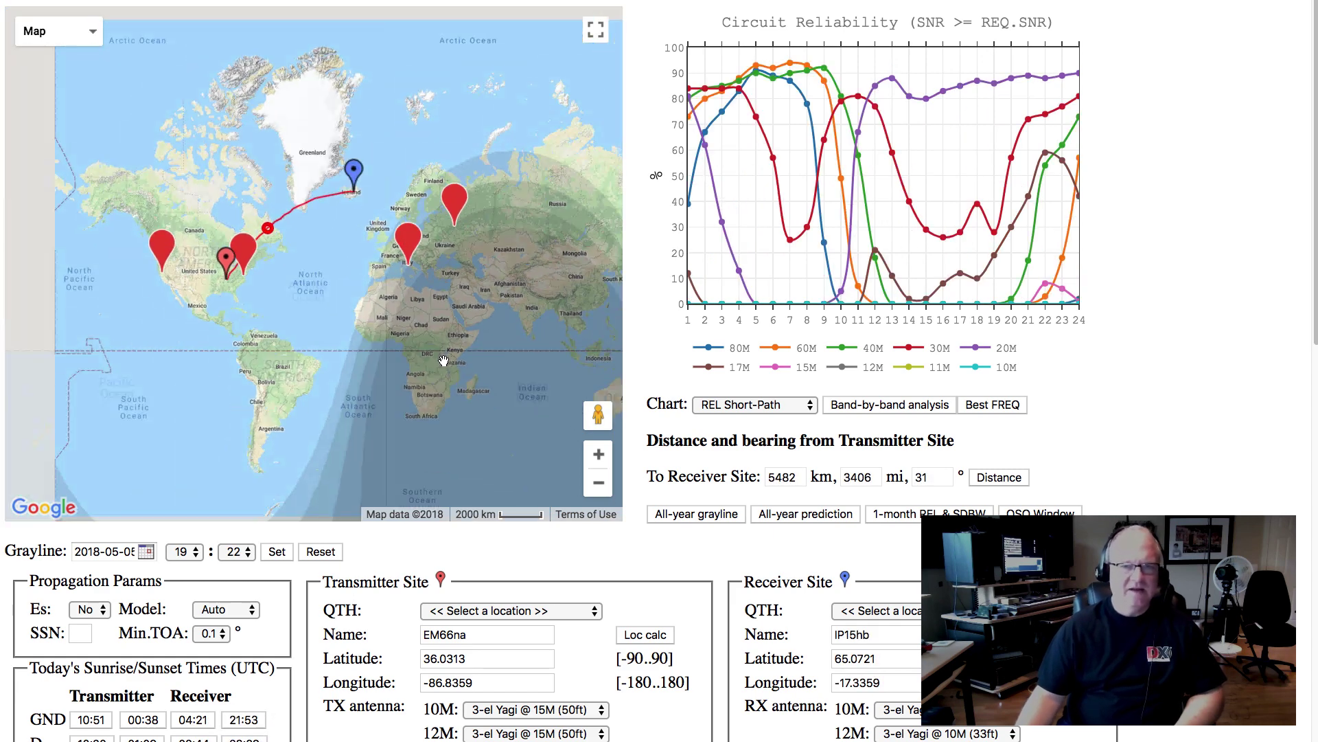
scroll(447, 357, "up", 1)
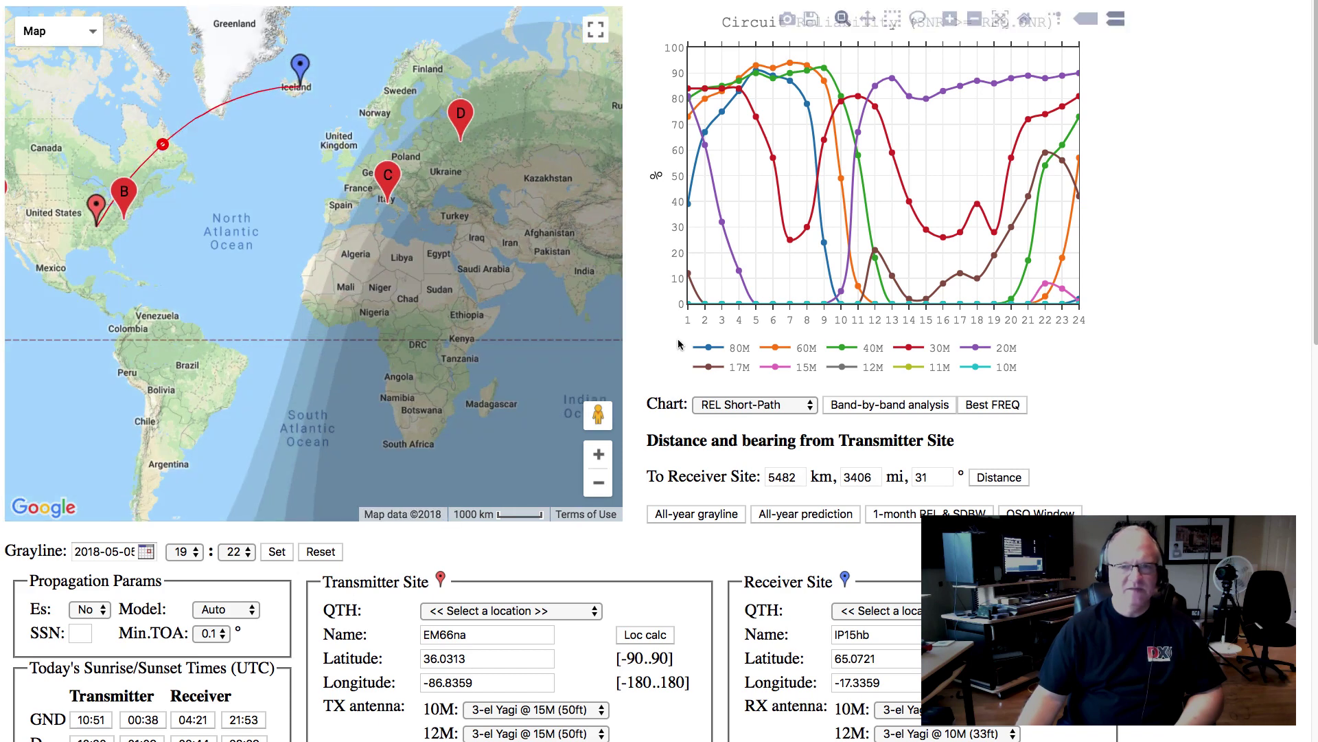
Set the transmitter antennas for 10M, 12M, 15M, 17M and 20M to 1/4 wl Vert Gd Gnd
scroll(678, 343, "down", 5)
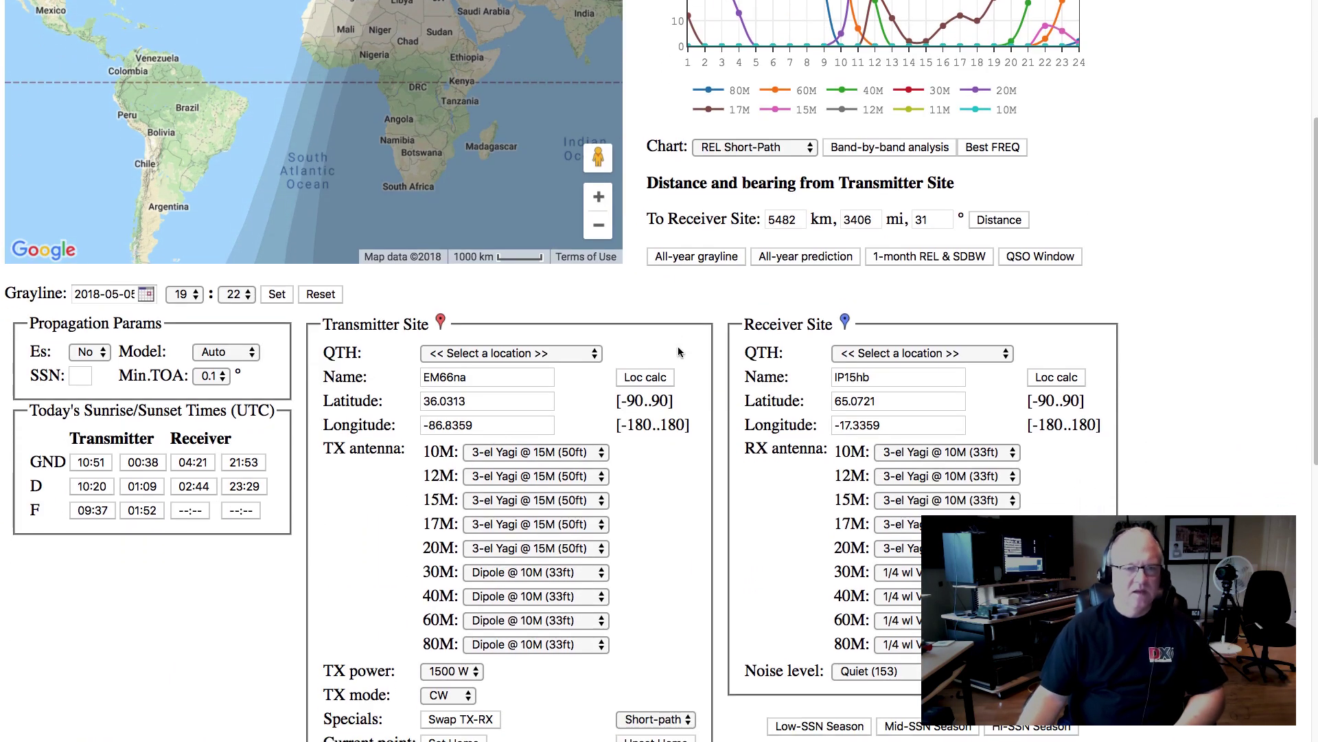
scroll(677, 348, "down", 1)
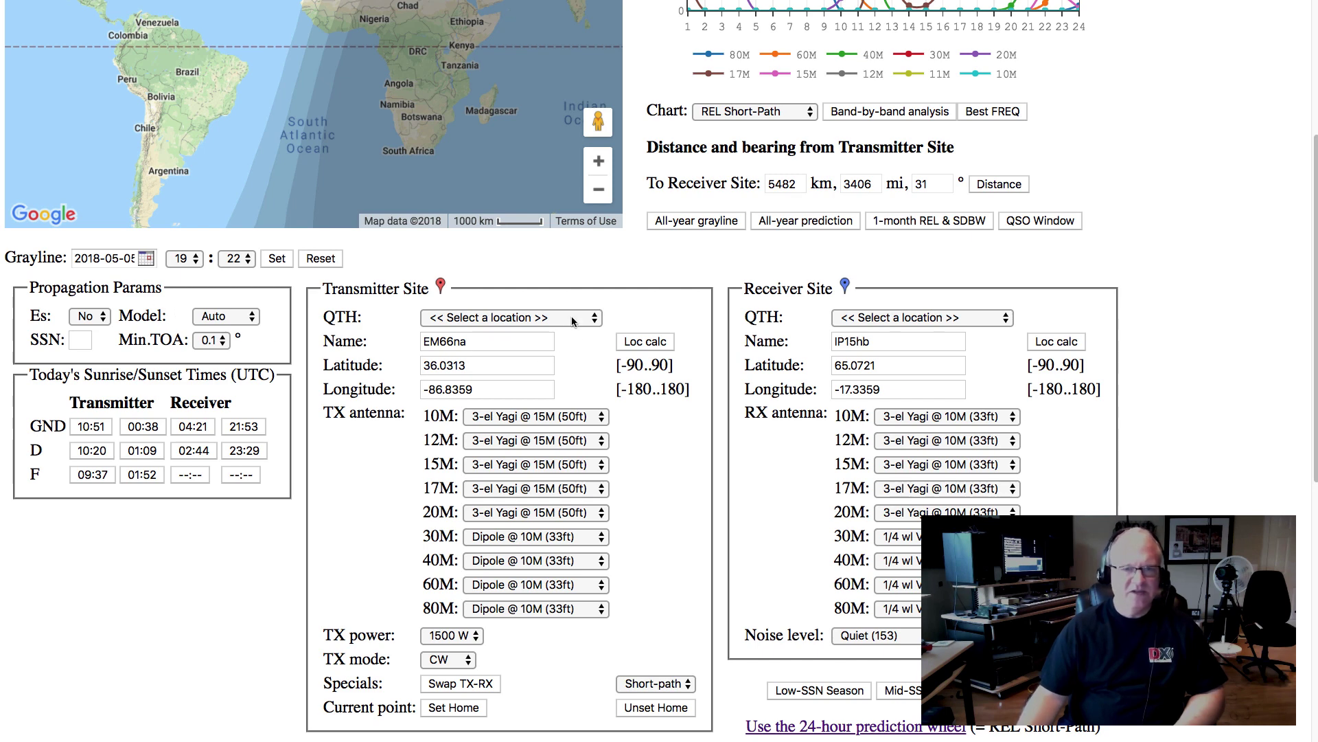
left_click(590, 418)
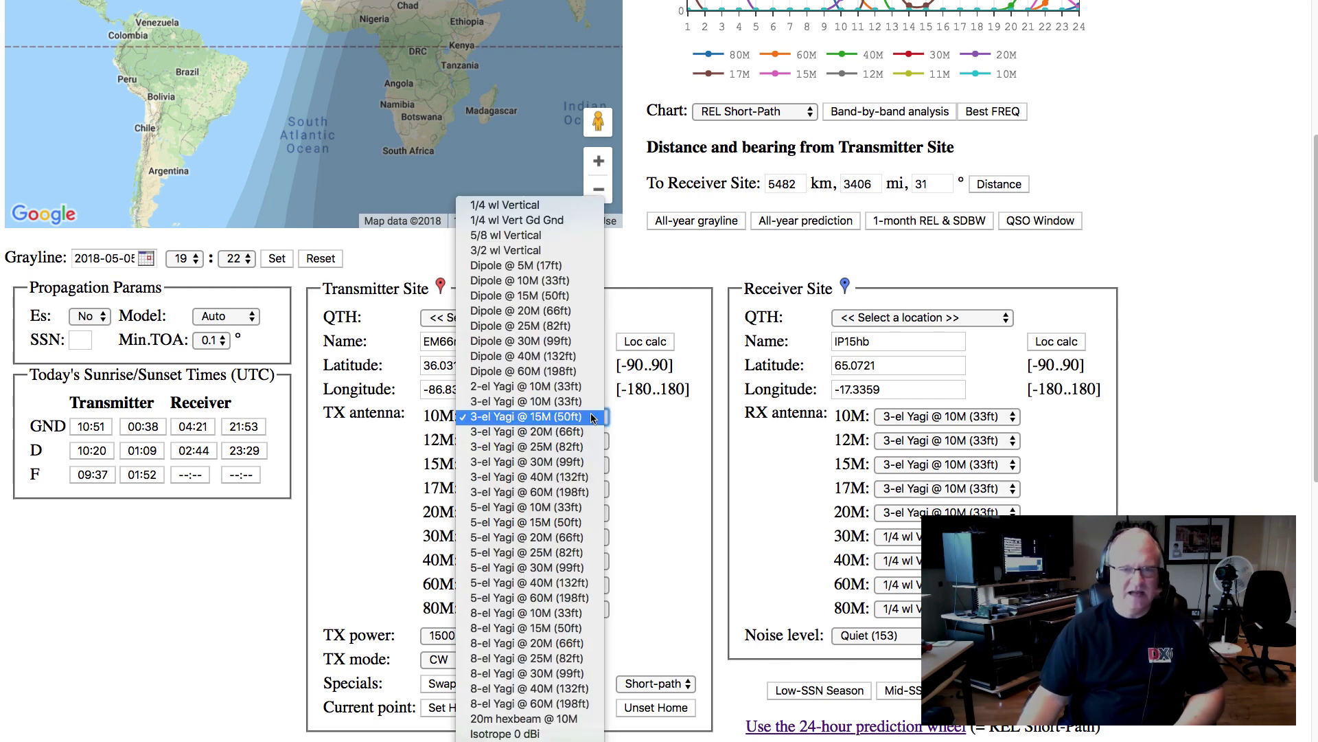
left_click(566, 221)
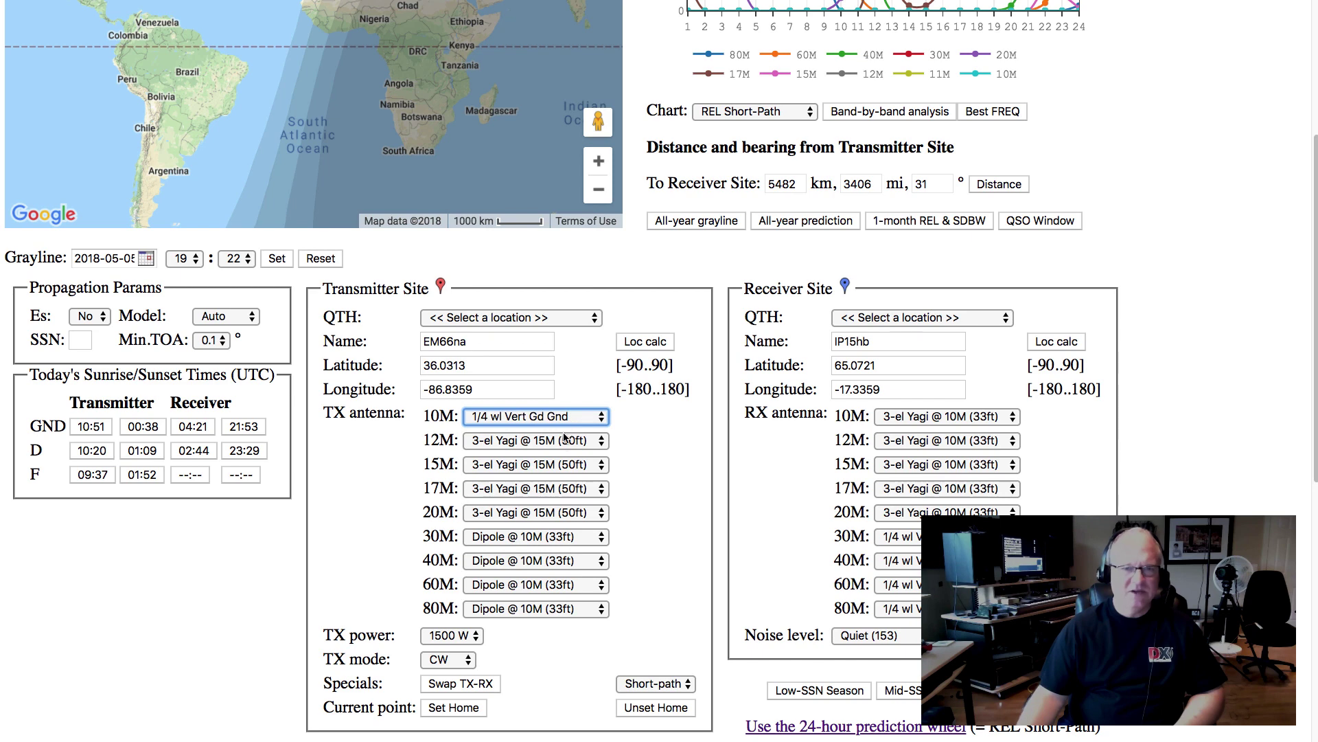
left_click(564, 438)
left_click(573, 254)
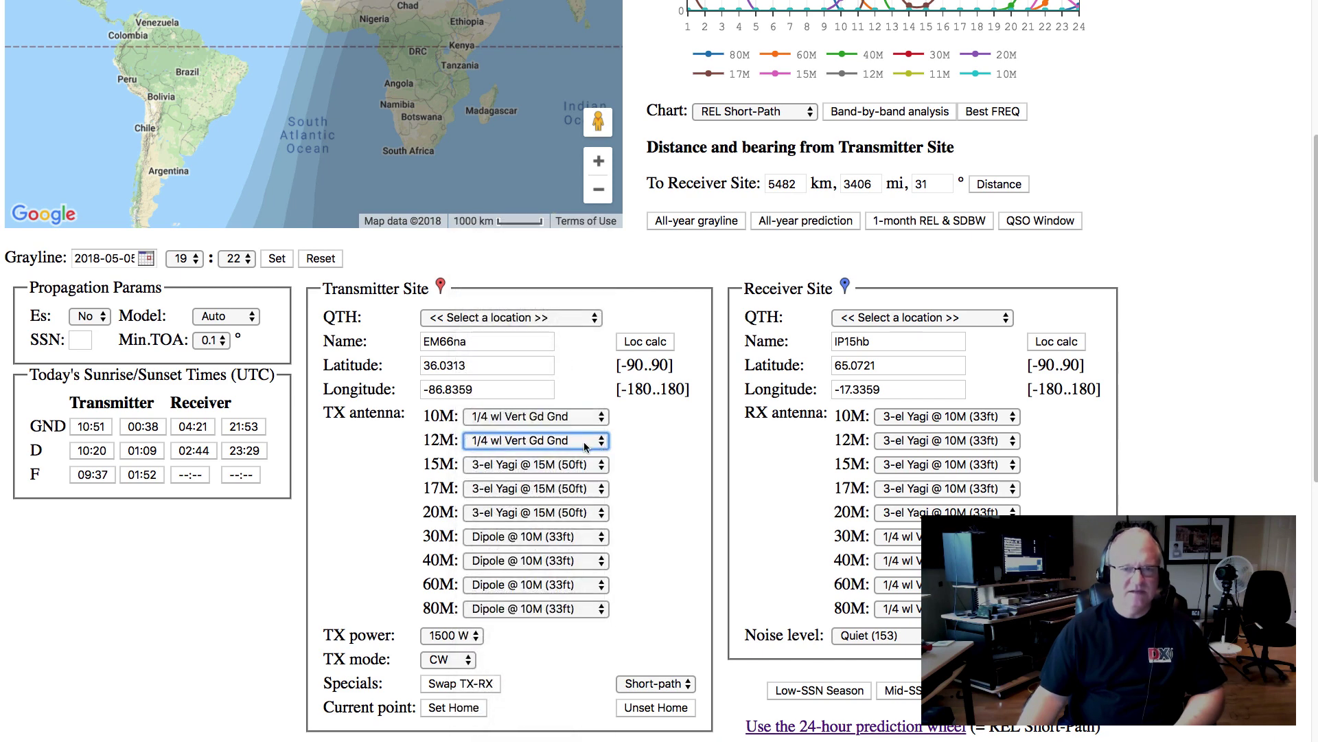
left_click(575, 466)
left_click(570, 270)
left_click(576, 488)
left_click(573, 292)
left_click(536, 512)
left_click(542, 311)
Set the 30M, 40M, 60M and 80M transmitter antennas to 1/4 wl Vert Gd Gnd and the TX power to 5 W
left_click(536, 536)
left_click(542, 400)
left_click(536, 584)
left_click(518, 524)
left_click(536, 609)
left_click(556, 549)
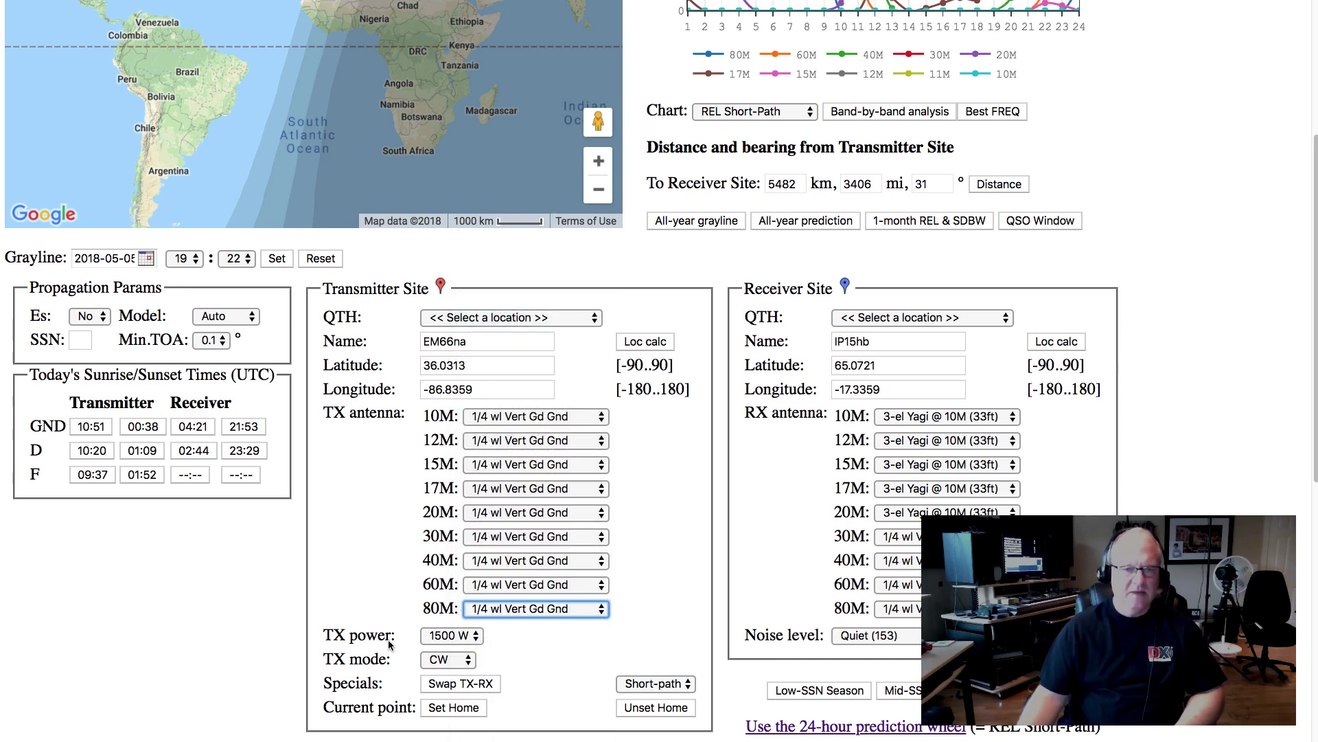
left_click(478, 636)
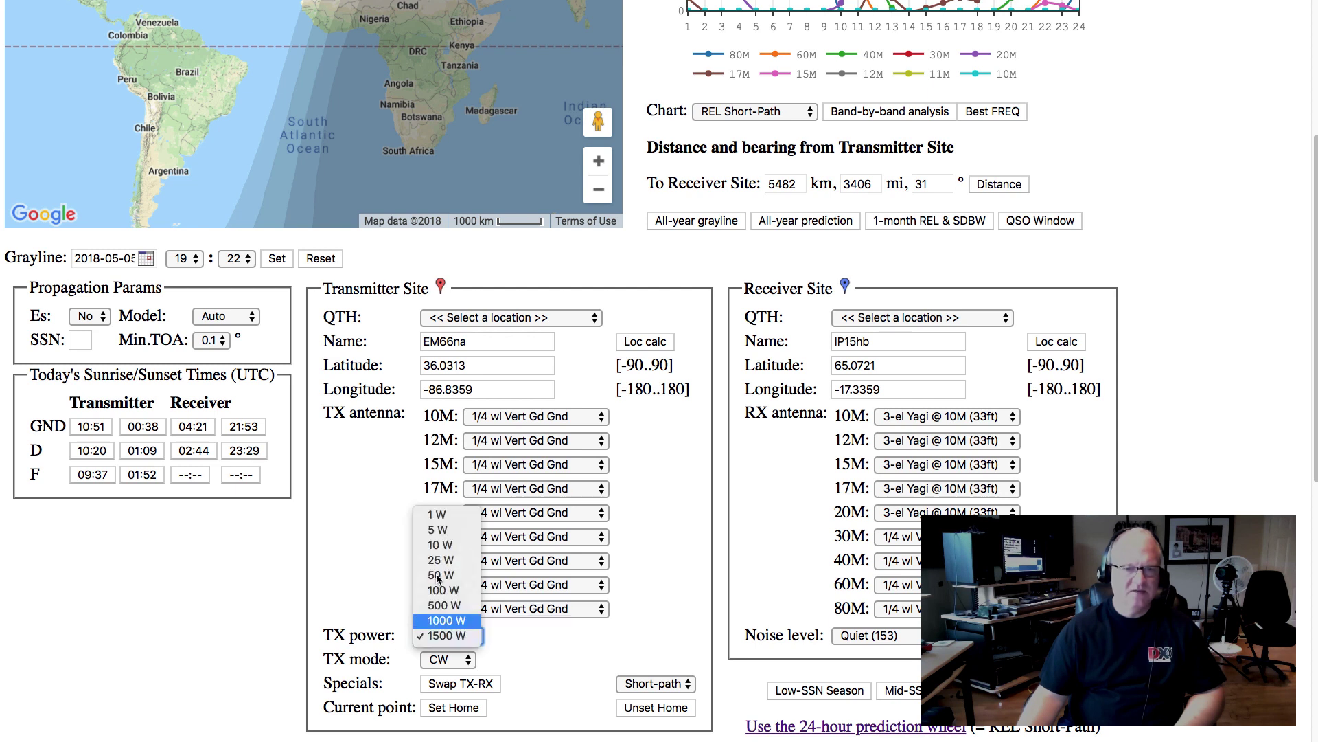
left_click(437, 531)
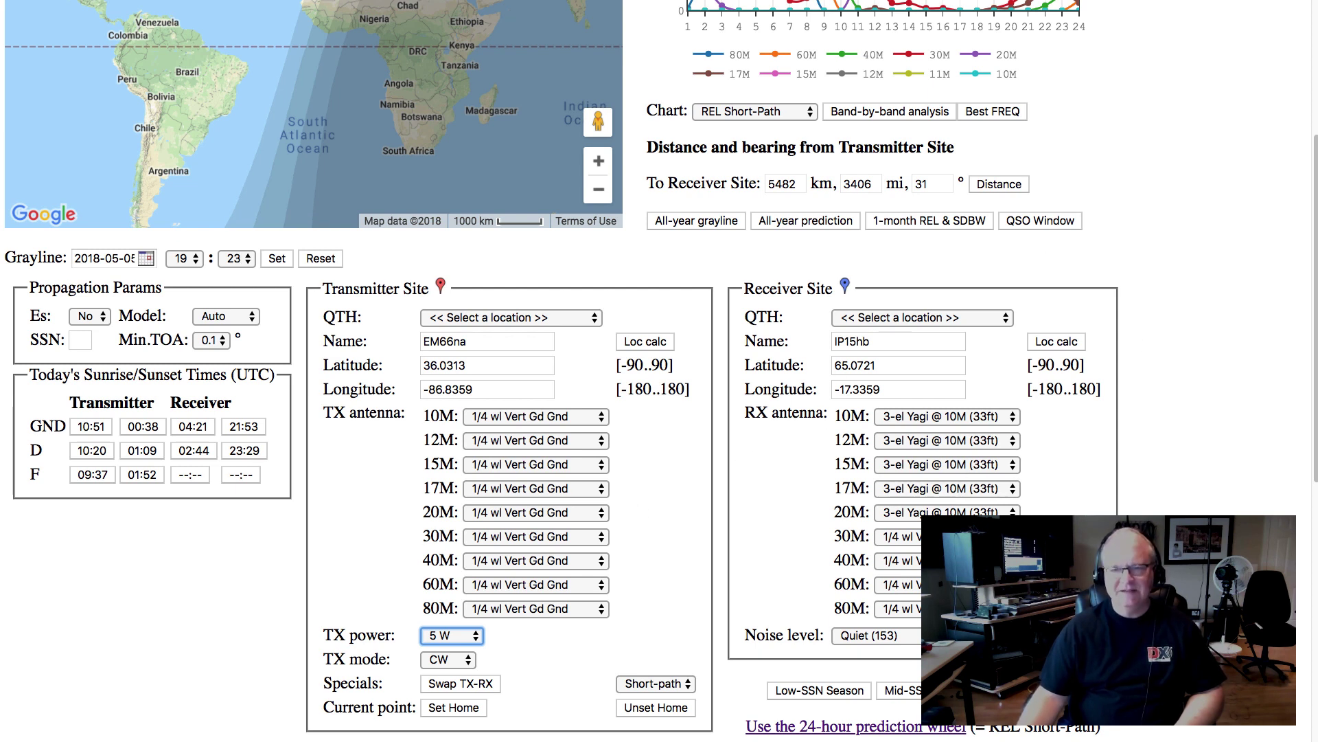
Set the receiver antennas for 10M, 12M, 15M, 17M and 20M to Dipole @ 10M (33ft)
left_click(1010, 419)
left_click(961, 295)
left_click(976, 440)
left_click(975, 319)
left_click(975, 464)
left_click(975, 342)
left_click(976, 488)
left_click(975, 368)
left_click(975, 512)
left_click(975, 392)
Set the receiver antennas for 30M, 40M, 60M and 80M to Dipole @ 10M (33ft)
left_click(975, 536)
left_click(975, 597)
left_click(975, 560)
left_click(900, 605)
left_click(975, 585)
left_click(899, 630)
left_click(975, 609)
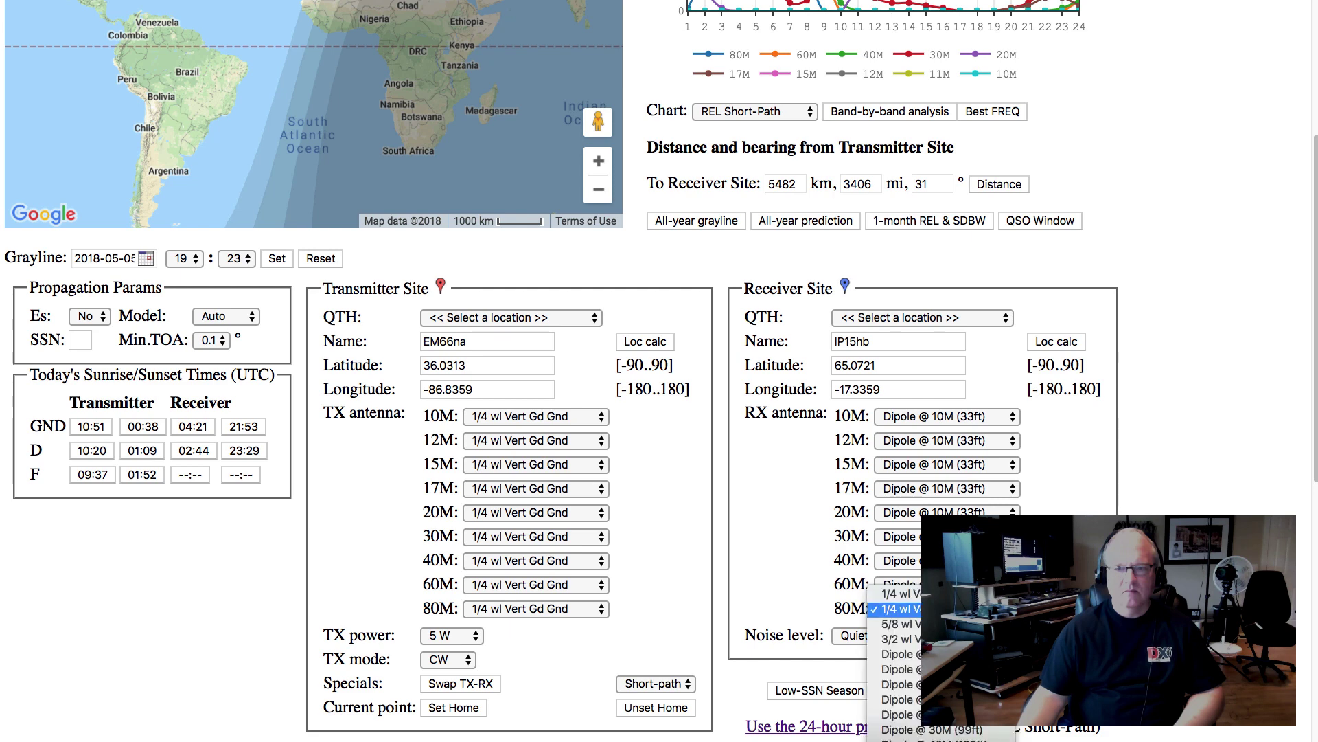
left_click(899, 654)
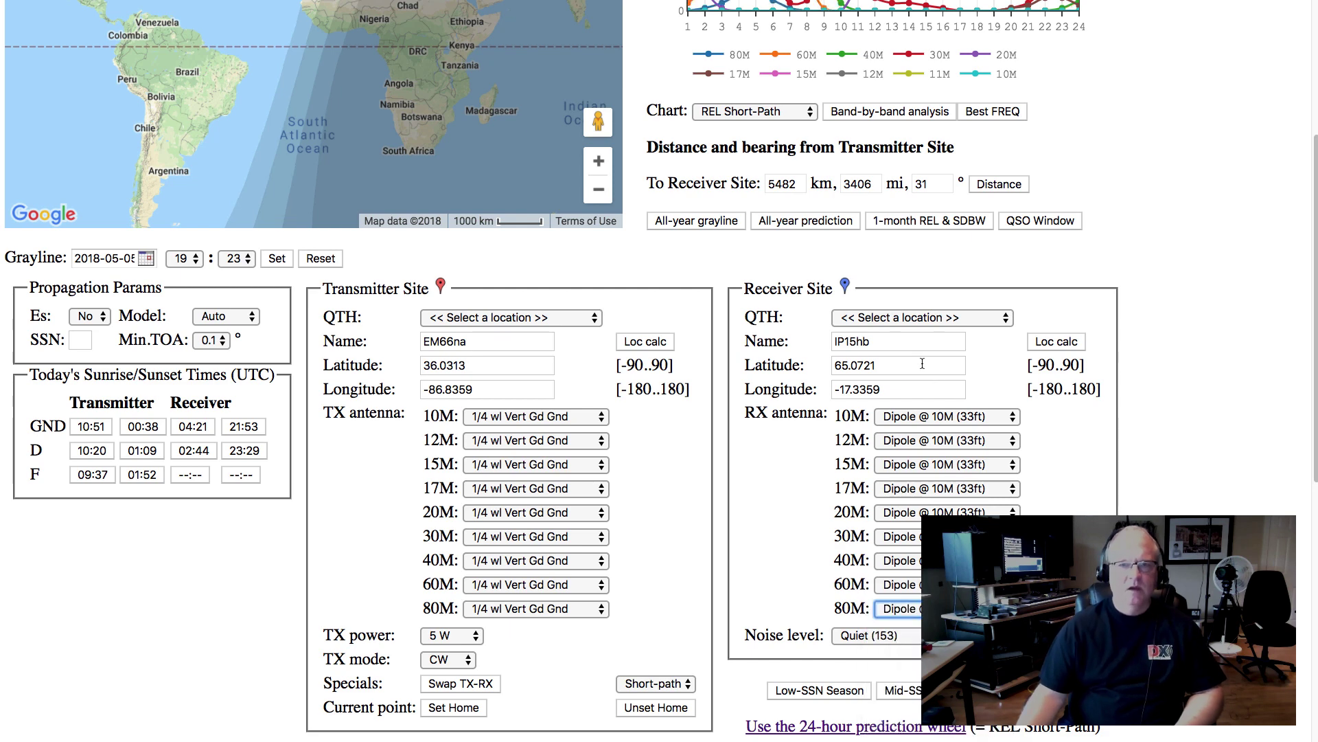
Isolate the 40M curve in the Circuit Reliability chart
scroll(922, 362, "up", 5)
scroll(922, 363, "up", 2)
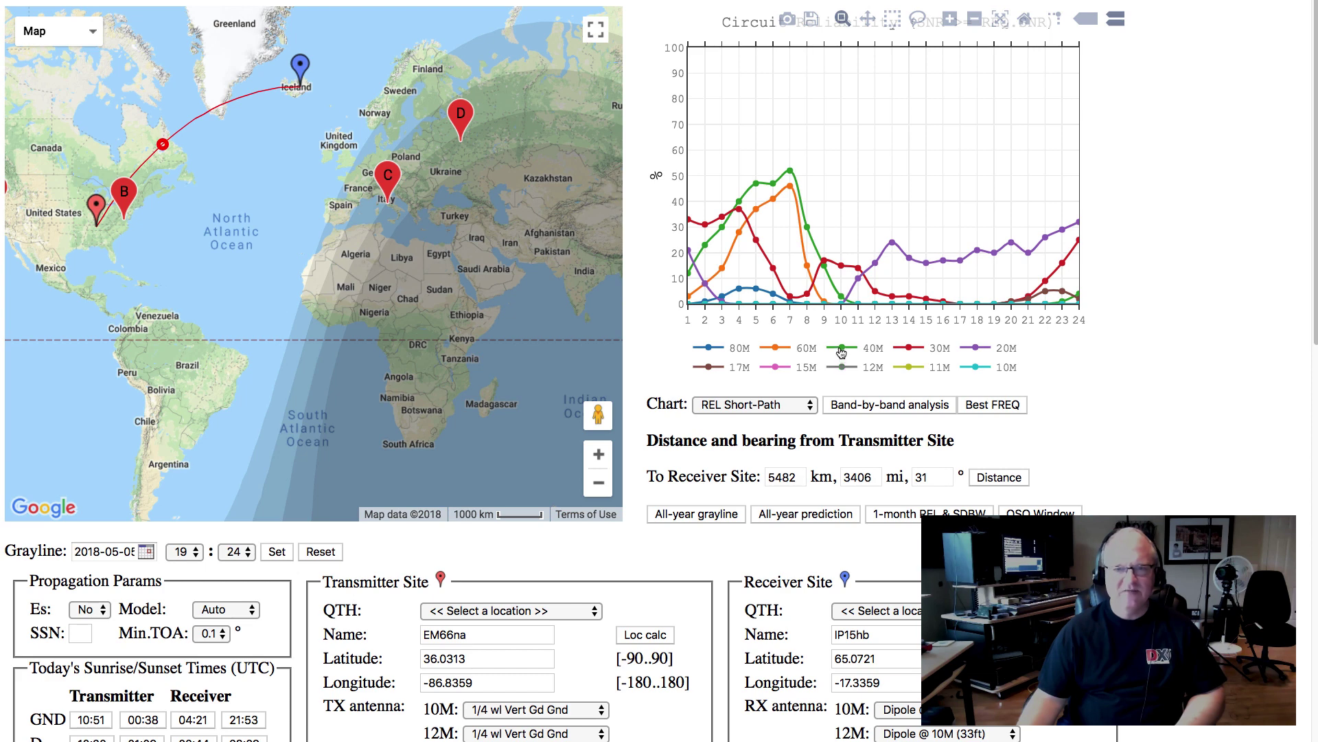
double_click(841, 352)
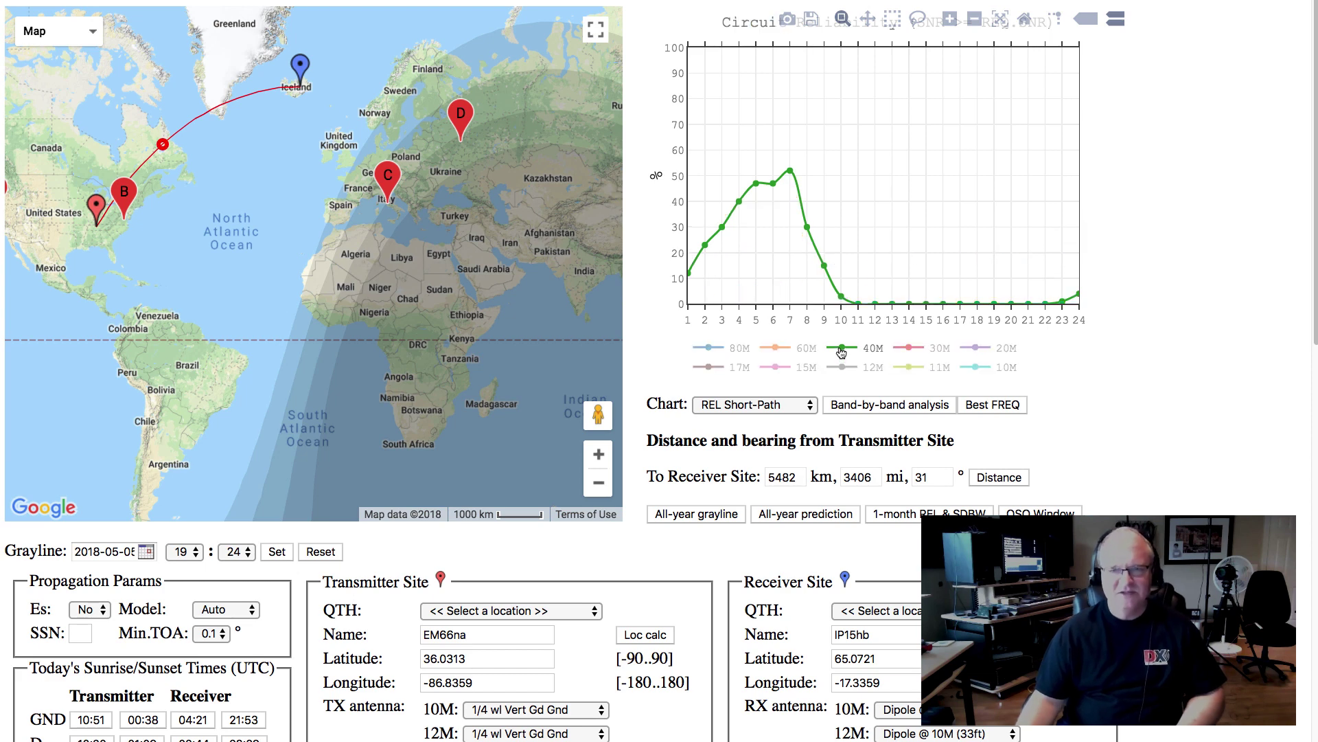
Bring the other bands' curves back into the Circuit Reliability chart and hide the 40M curve
left_click(841, 352)
left_click(841, 352)
left_click(841, 352)
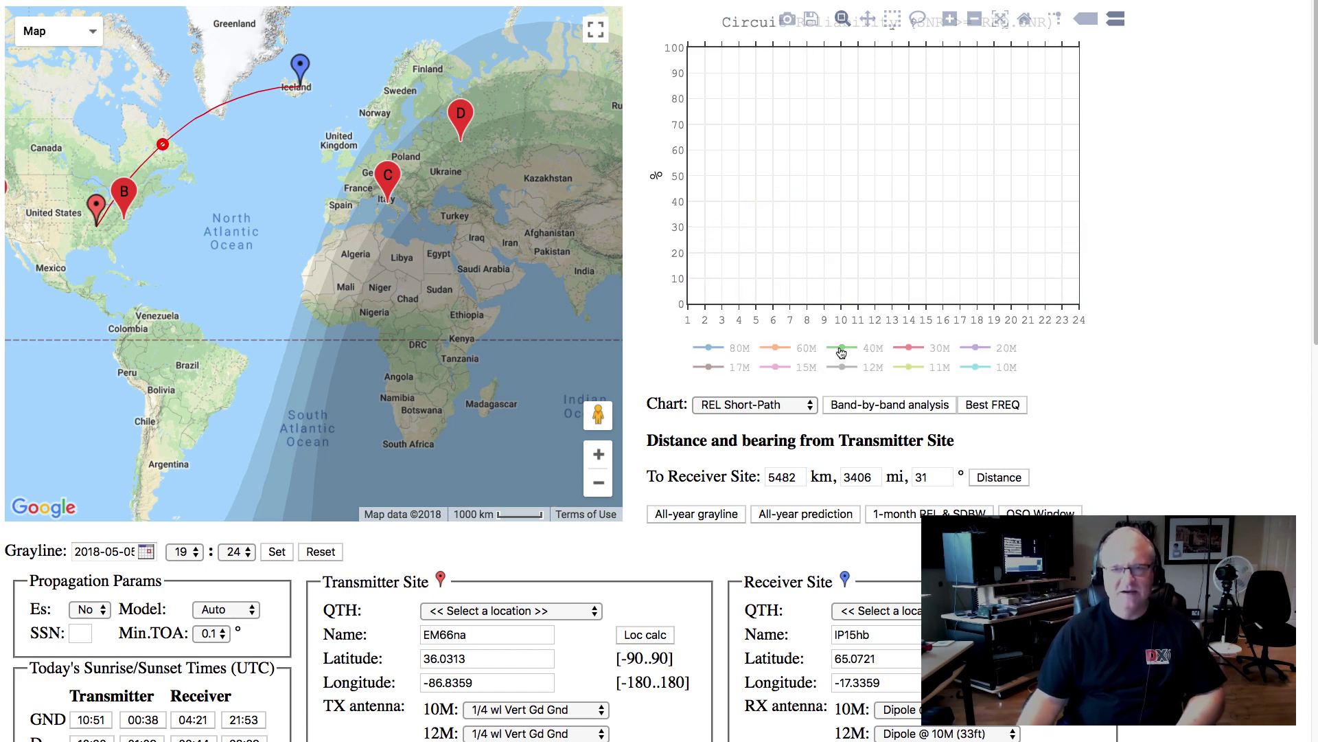
double_click(841, 352)
left_click(842, 353)
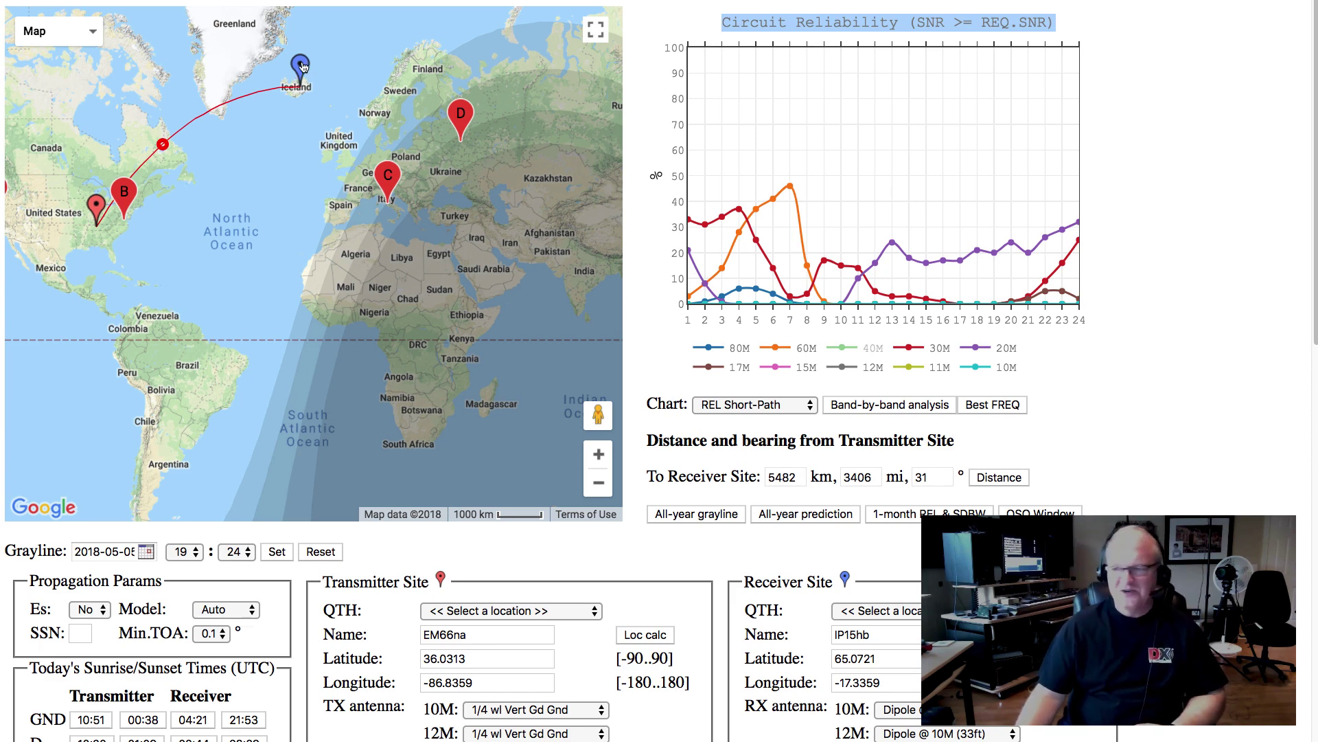
Compare the Circuit Reliability chart for receiver locations in Spain and Brazil, finishing with the receiver site in Argentina
mouse_move(302, 66)
left_mouse_down()
mouse_move(316, 166)
mouse_move(343, 195)
left_mouse_up()
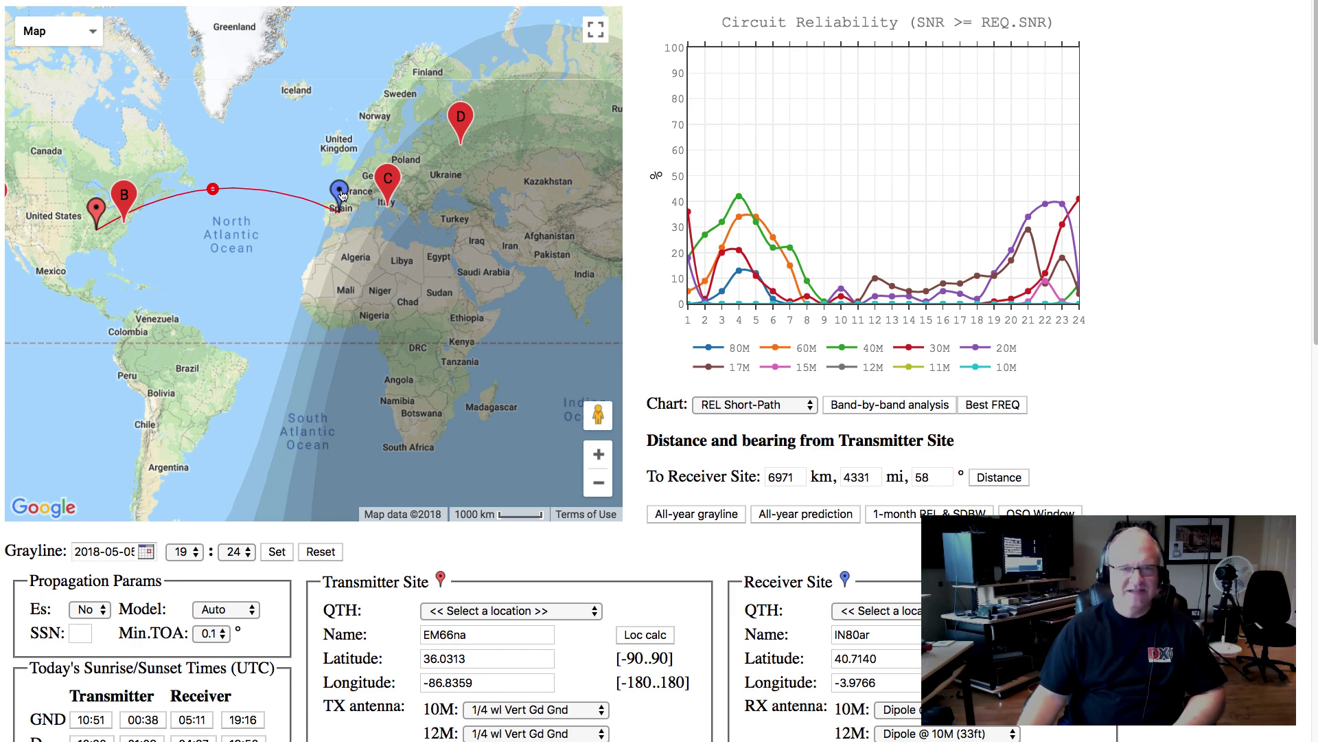
mouse_move(339, 190)
left_mouse_down()
mouse_move(323, 247)
mouse_move(193, 369)
left_mouse_up()
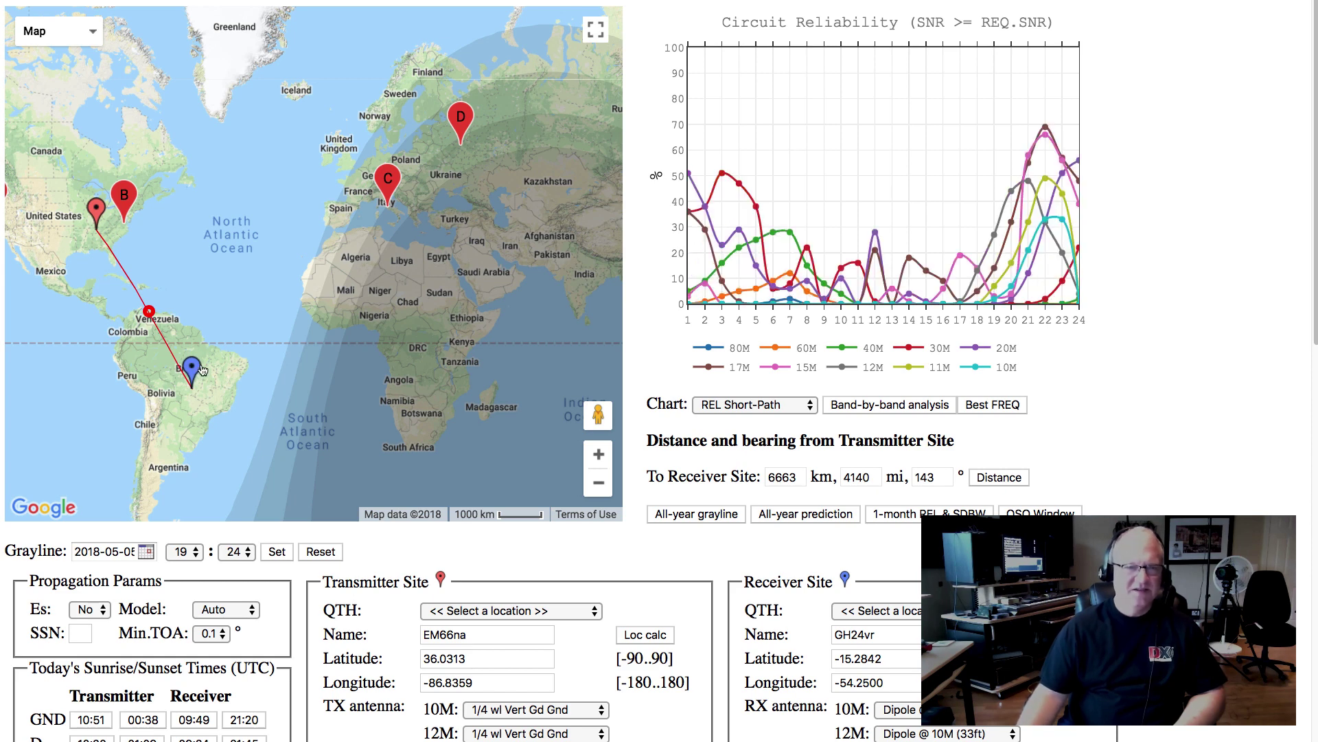
left_click_drag(196, 372, 170, 450)
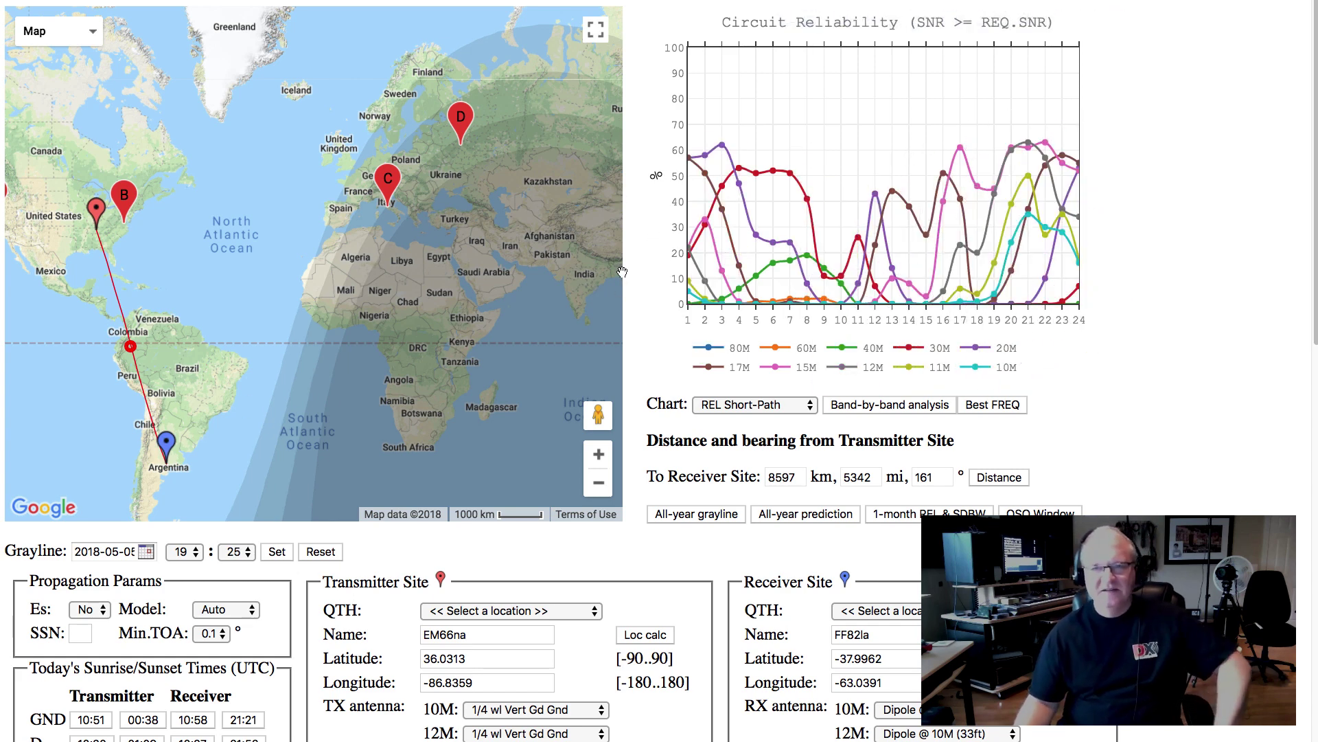
mouse_move(775, 187)
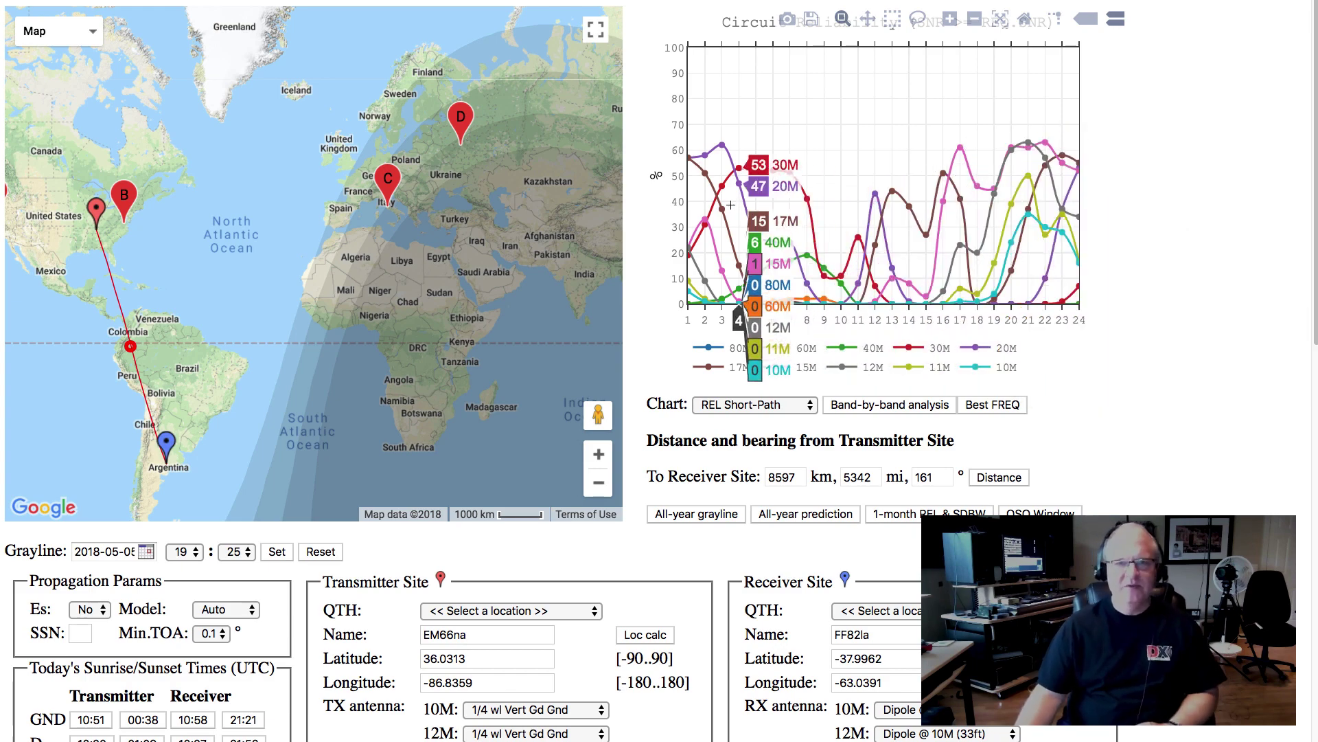
Open the 24-hour prediction wheel linked below the receiver site settings
scroll(667, 234, "down", 1)
scroll(667, 234, "down", 10)
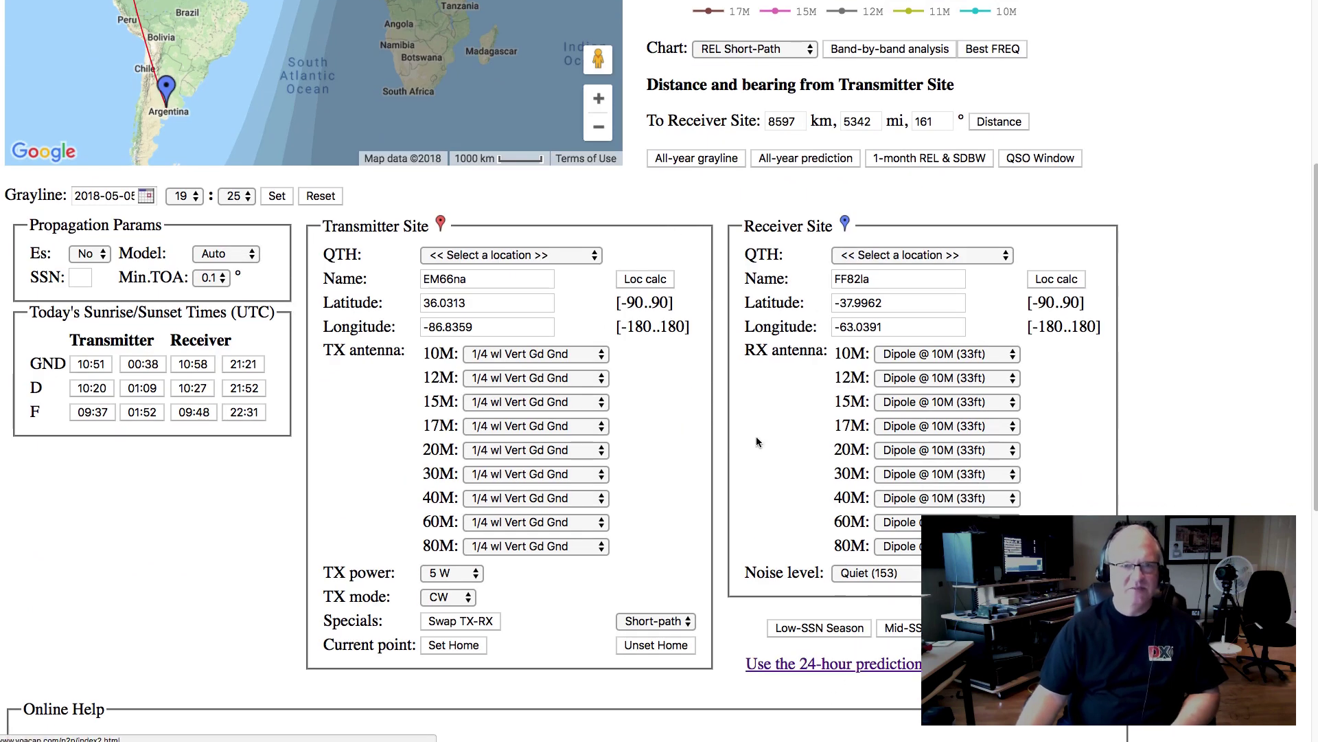
scroll(206, 134, "down", 2)
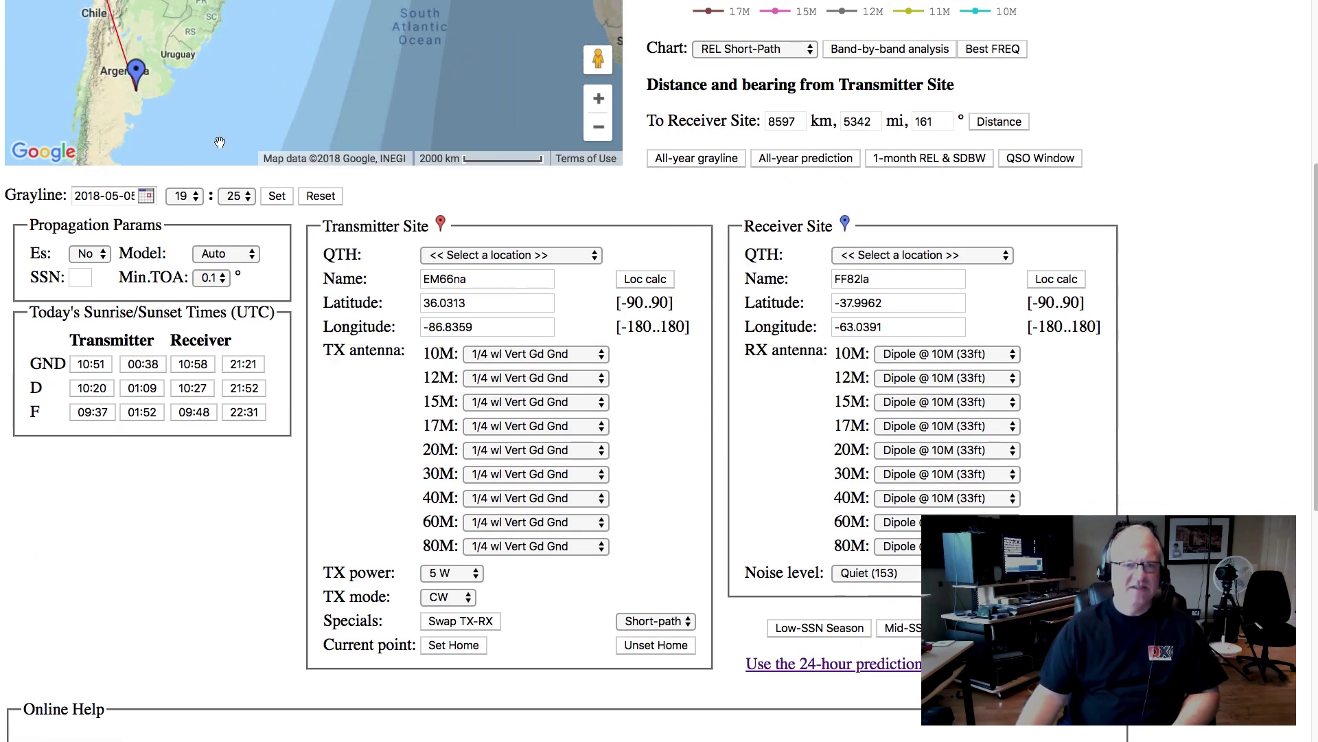
left_click_drag(220, 143, 261, 169)
scroll(368, 180, "up", 1)
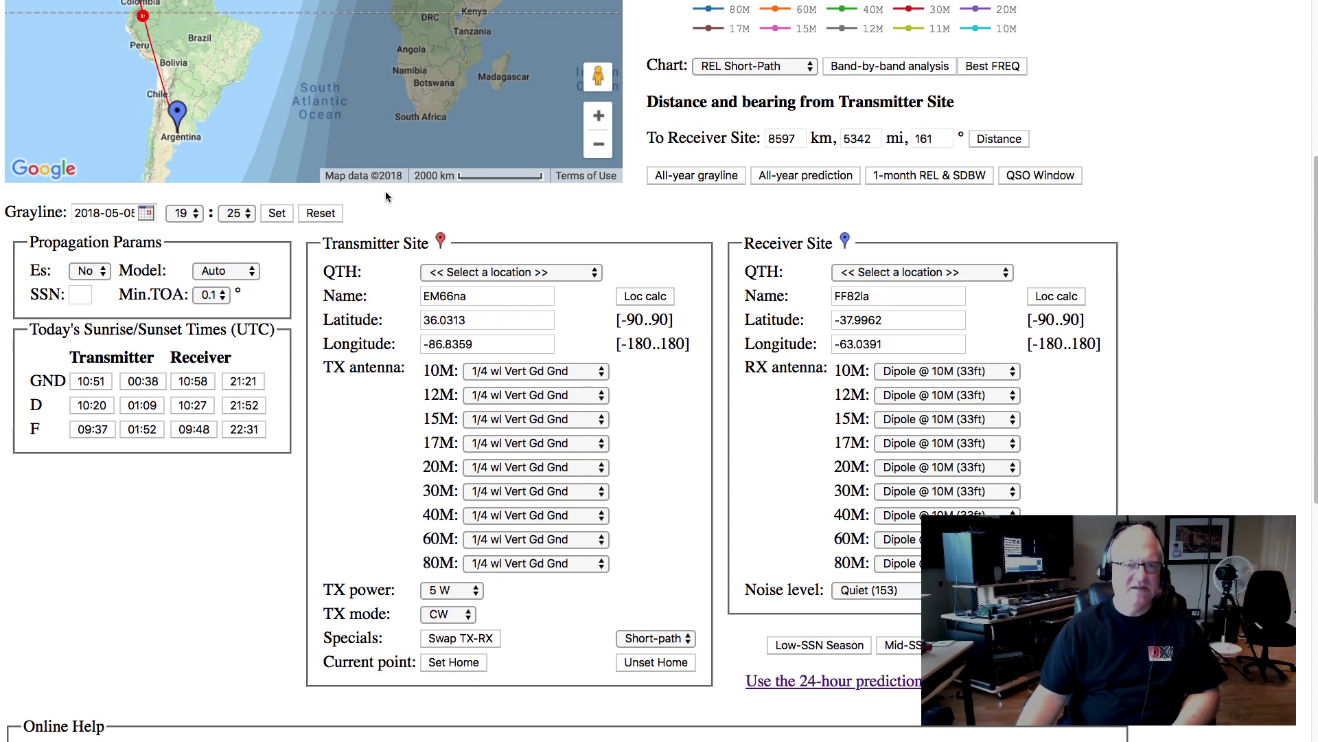
scroll(645, 143, "up", 5)
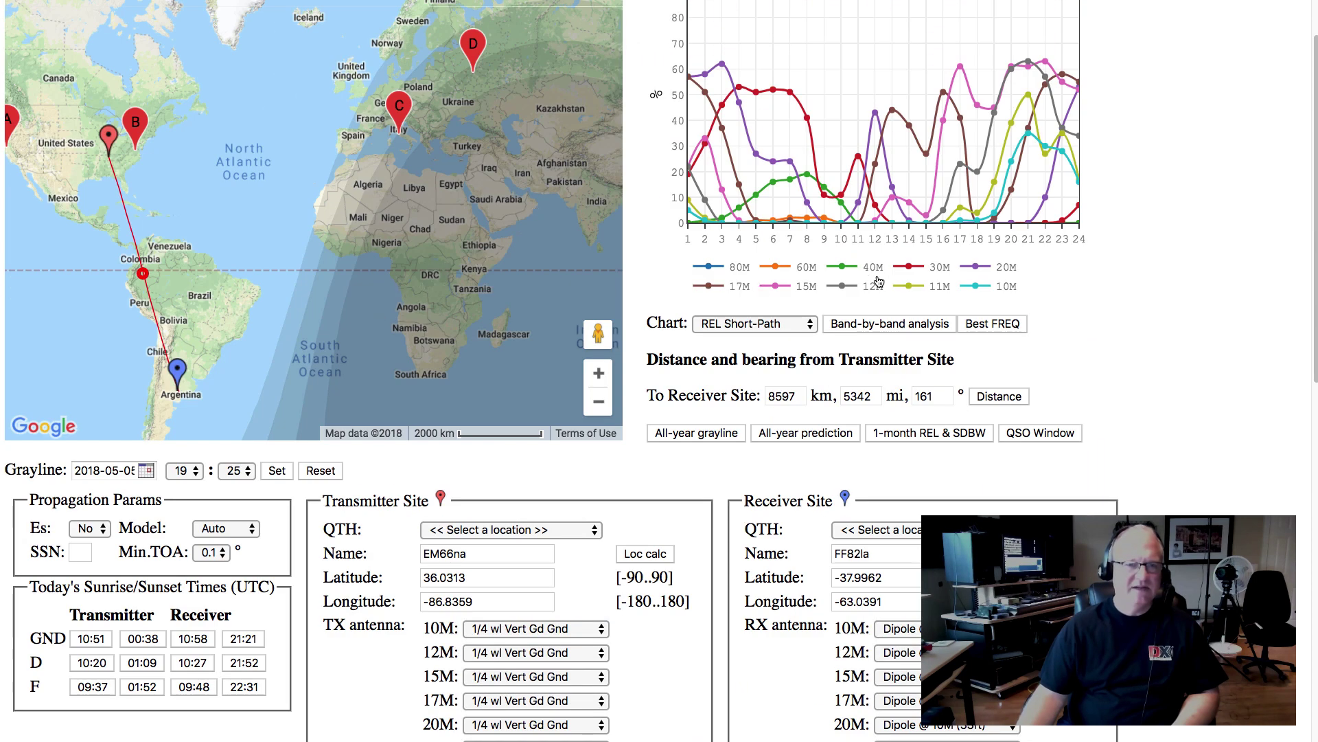
scroll(706, 265, "down", 6)
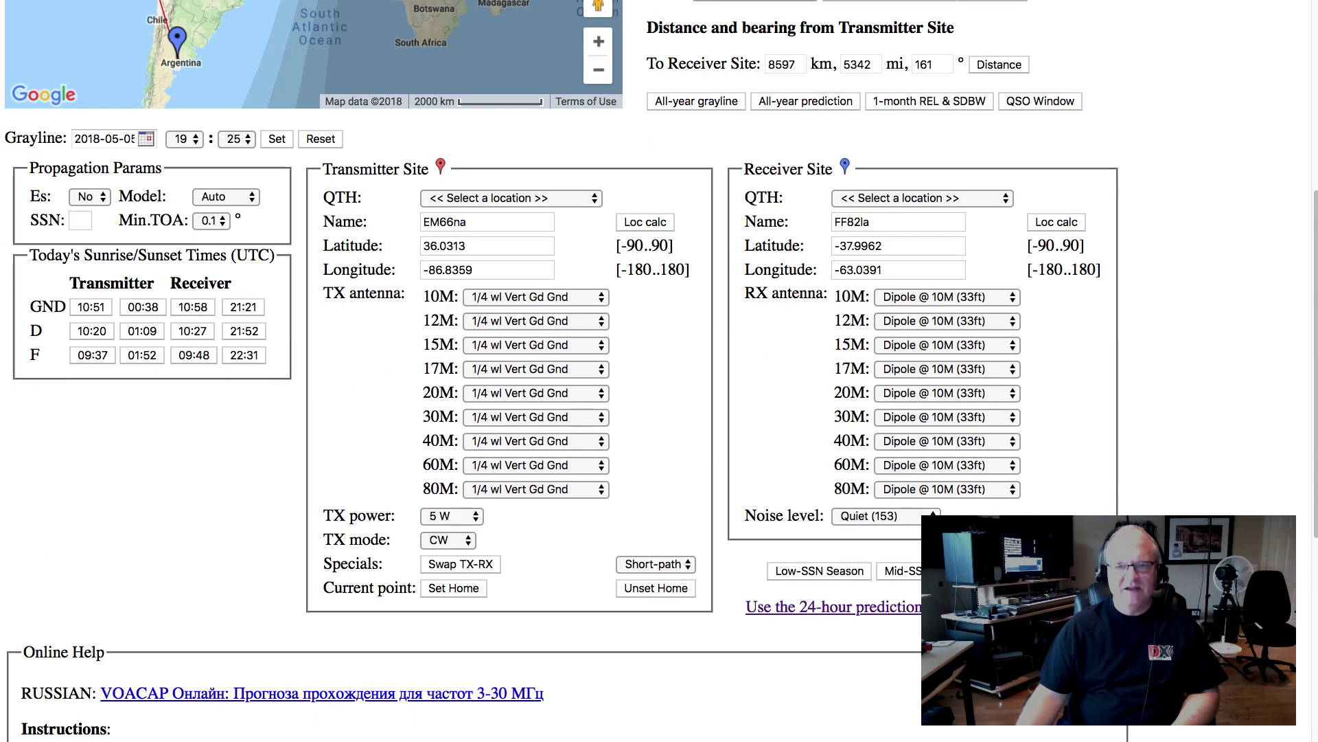
left_click(824, 616)
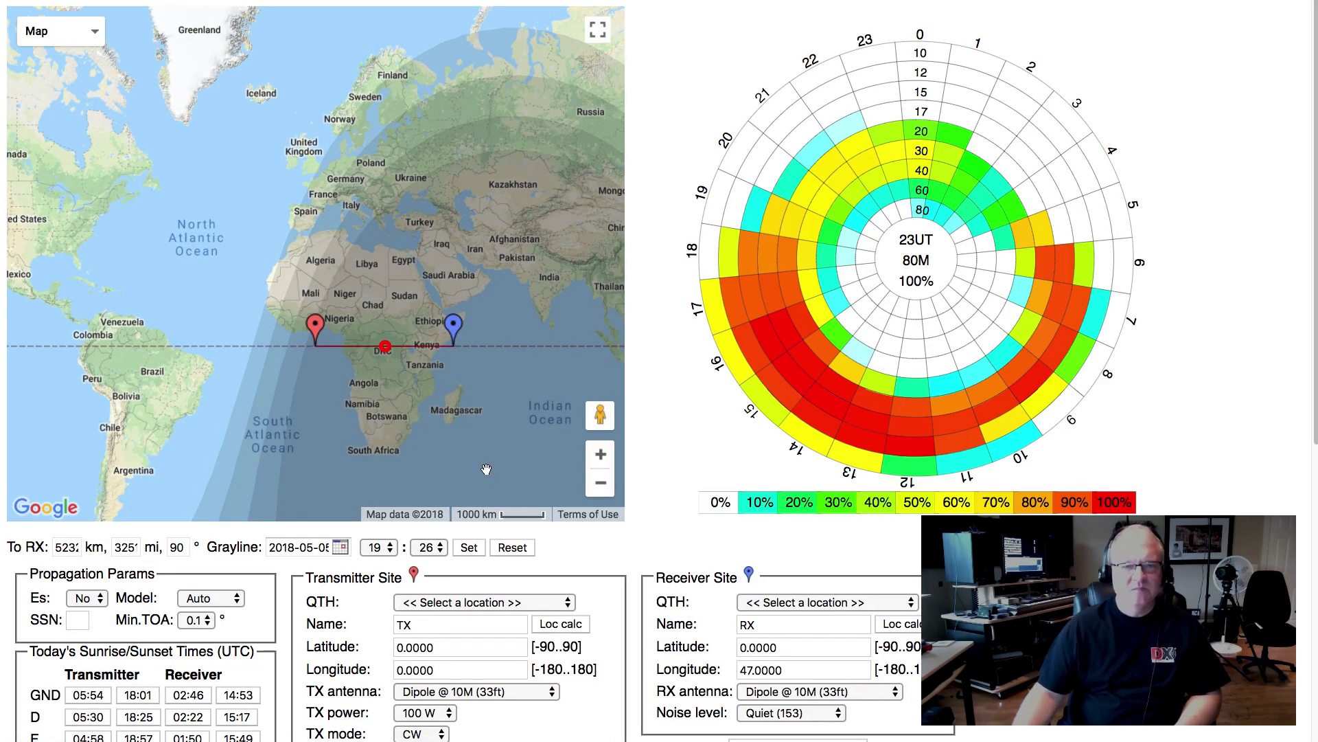
Place the transmitter site near Nashville and the receiver site in Argentina for the 24-hour prediction wheel
mouse_move(316, 329)
left_mouse_down()
mouse_move(53, 208)
mouse_move(87, 211)
left_mouse_up()
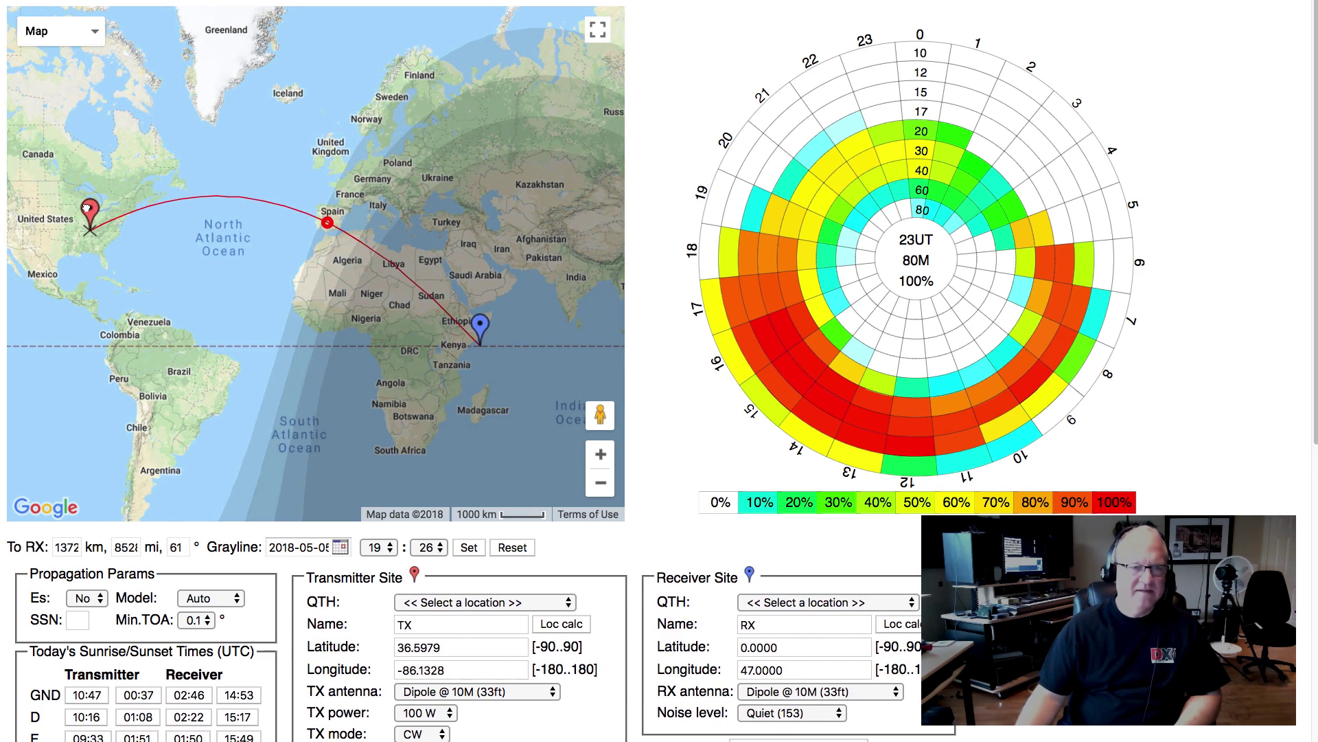
left_click_drag(483, 329, 165, 447)
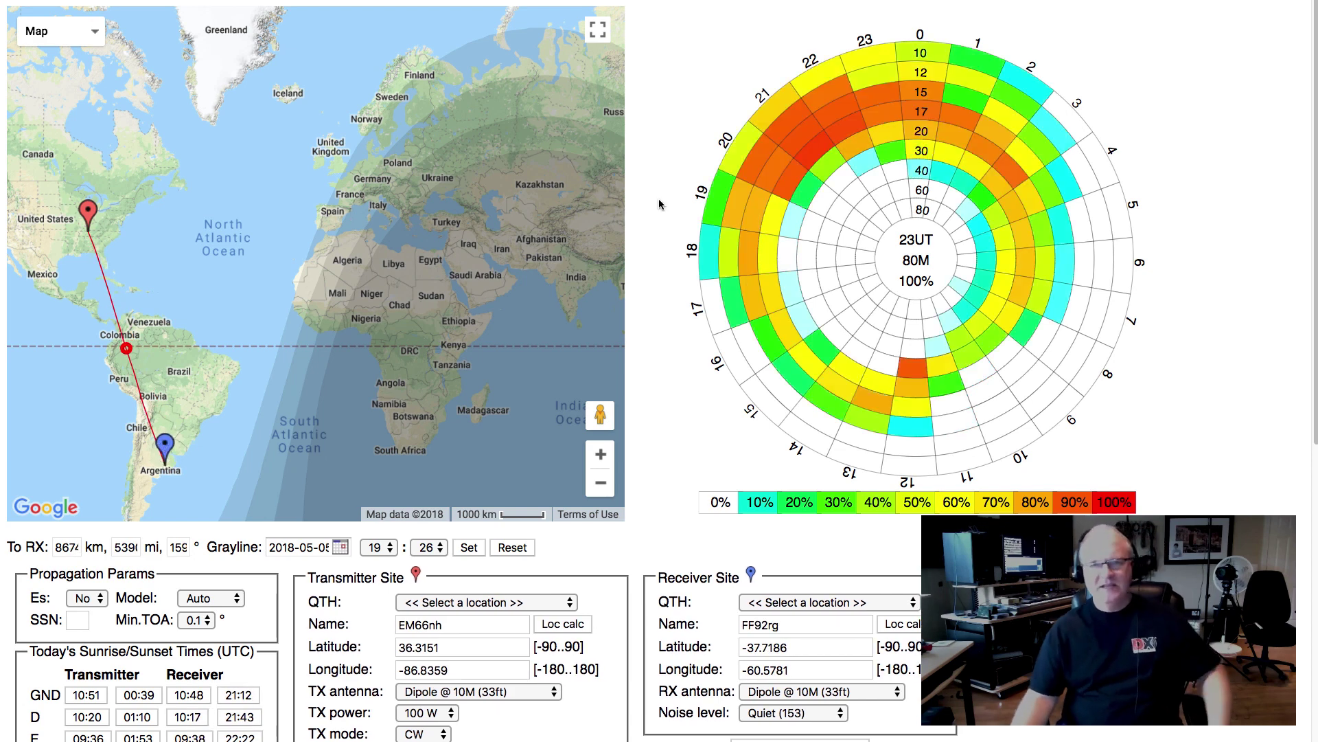
mouse_move(1055, 106)
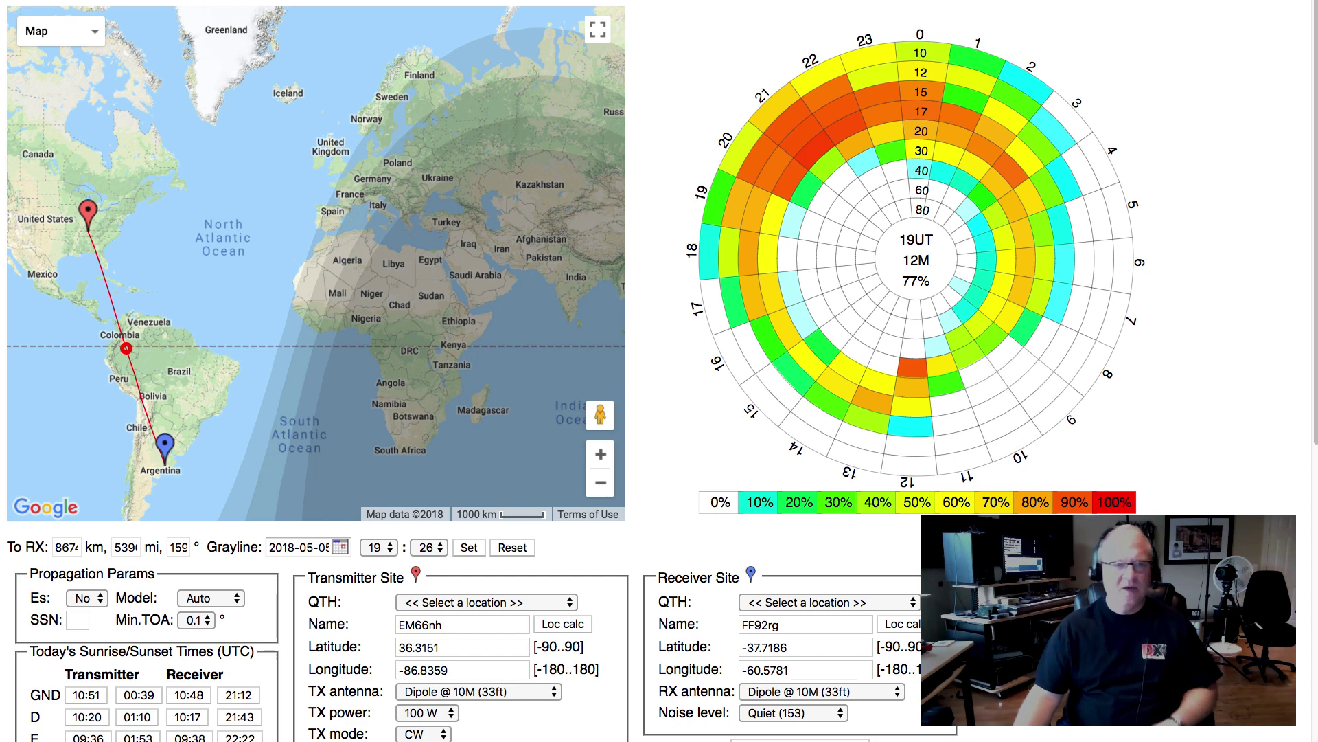
Move the receiver site to California and inspect the wheel's reliability for different hours and bands
mouse_move(171, 444)
left_mouse_down()
mouse_move(159, 235)
mouse_move(37, 213)
mouse_move(117, 215)
mouse_move(78, 214)
left_mouse_up()
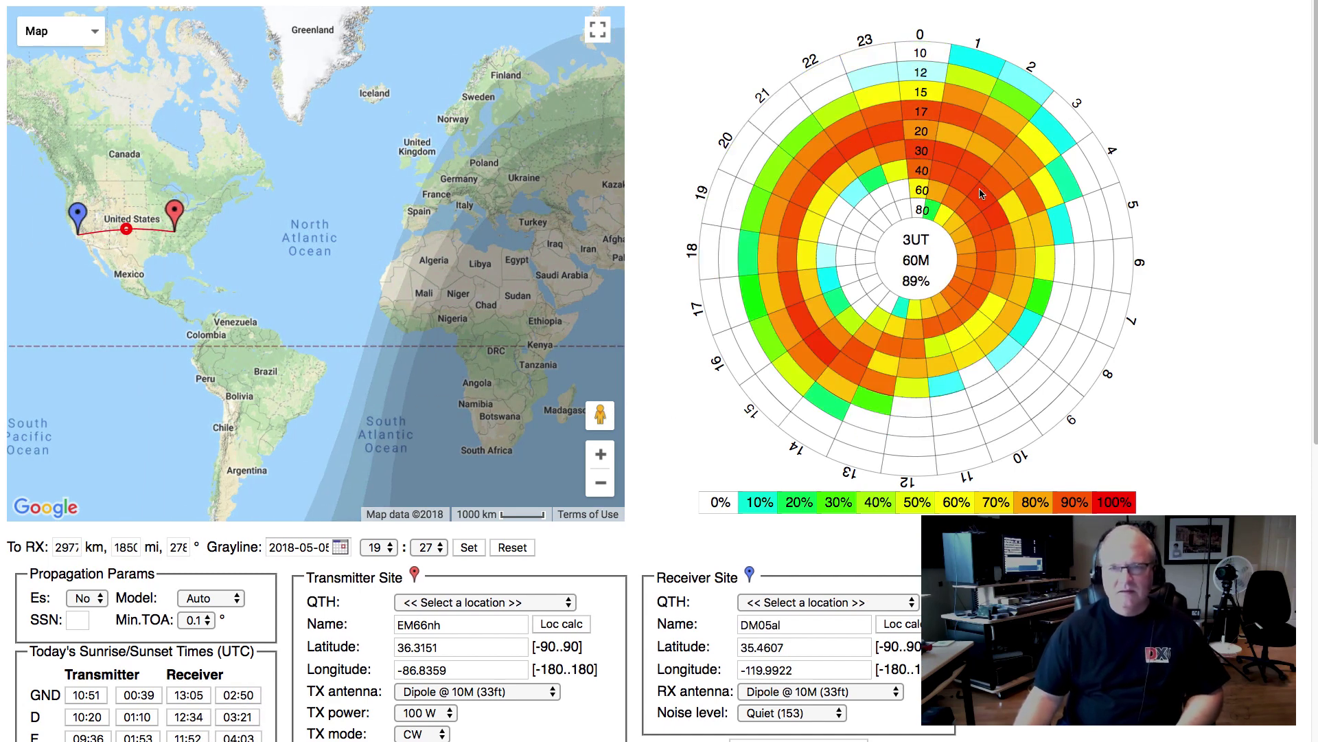
mouse_move(999, 187)
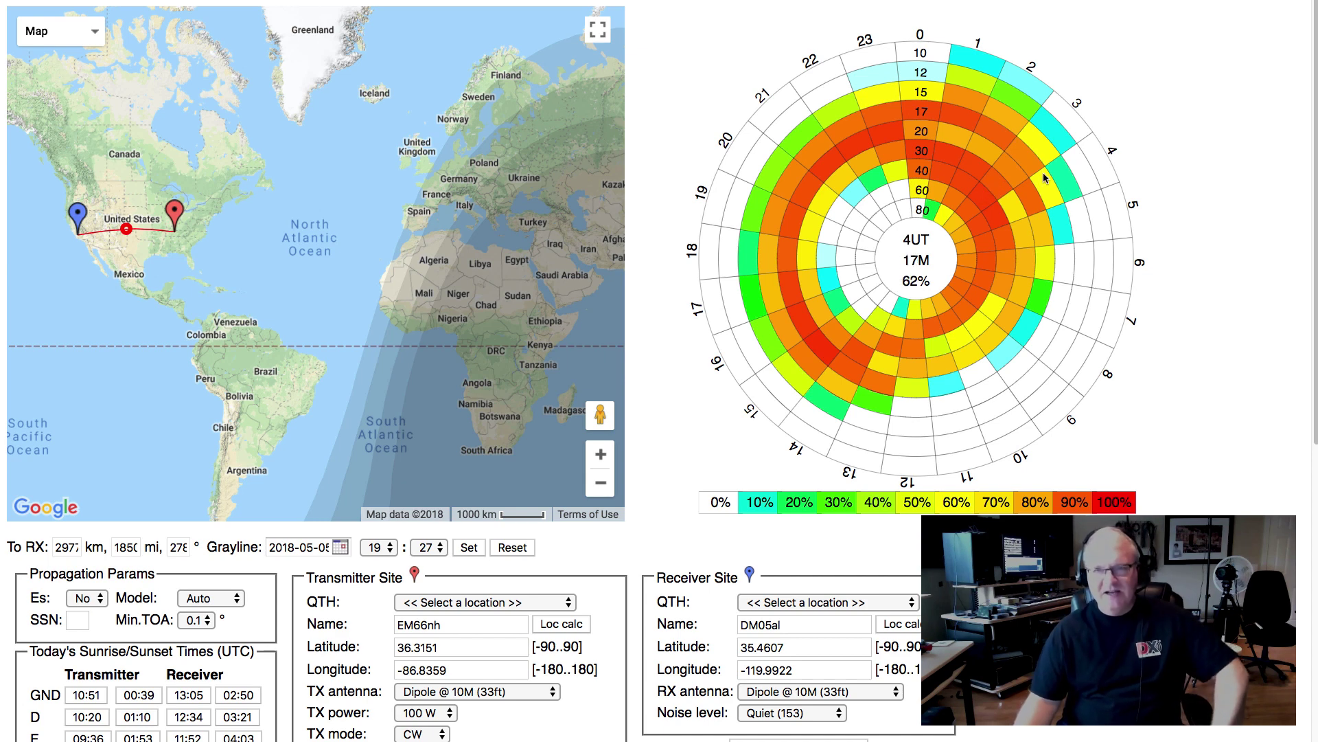
mouse_move(932, 172)
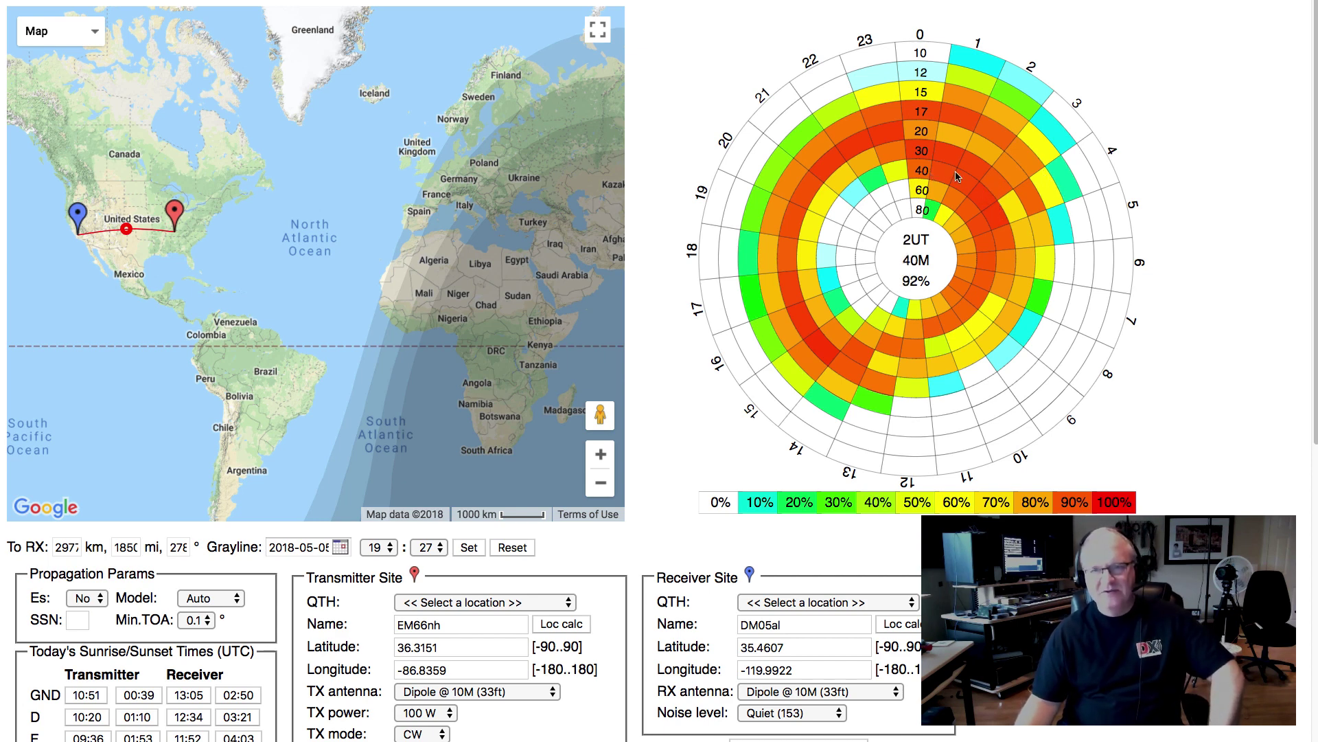
mouse_move(999, 215)
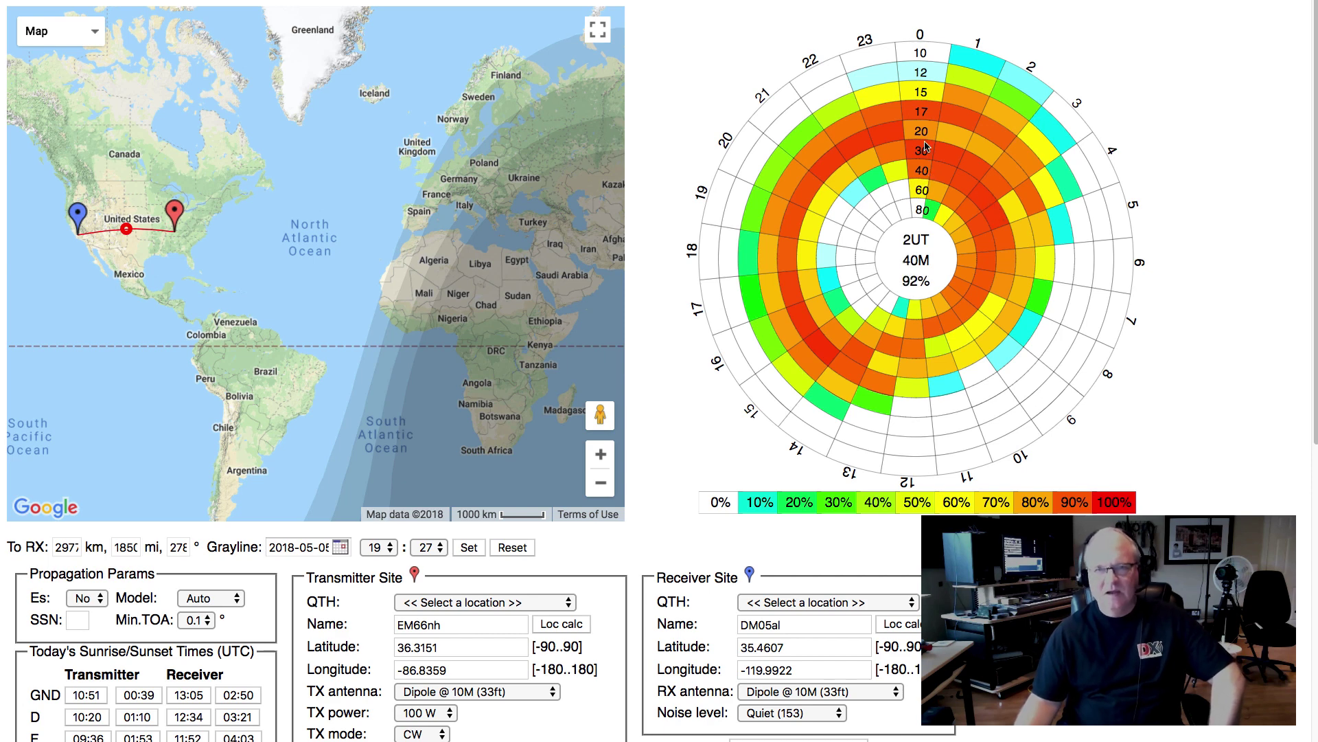
mouse_move(891, 139)
mouse_move(813, 191)
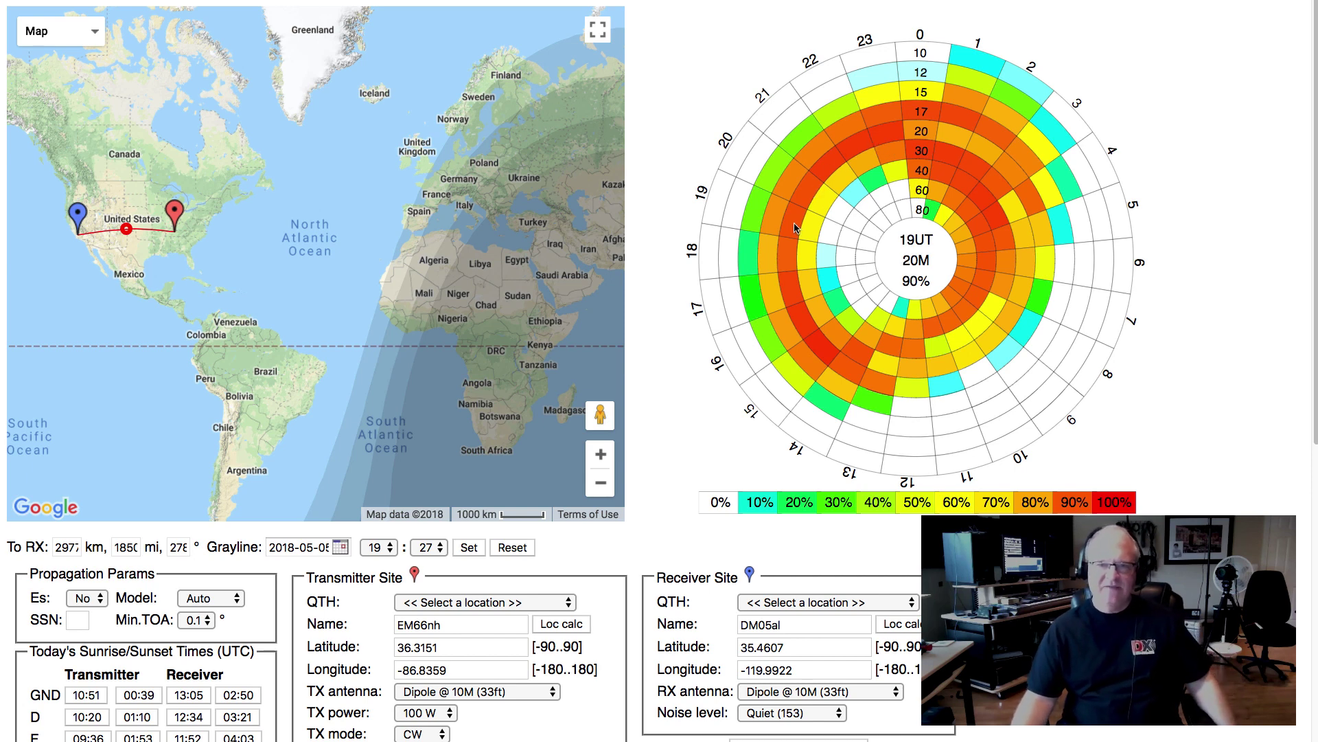
mouse_move(830, 167)
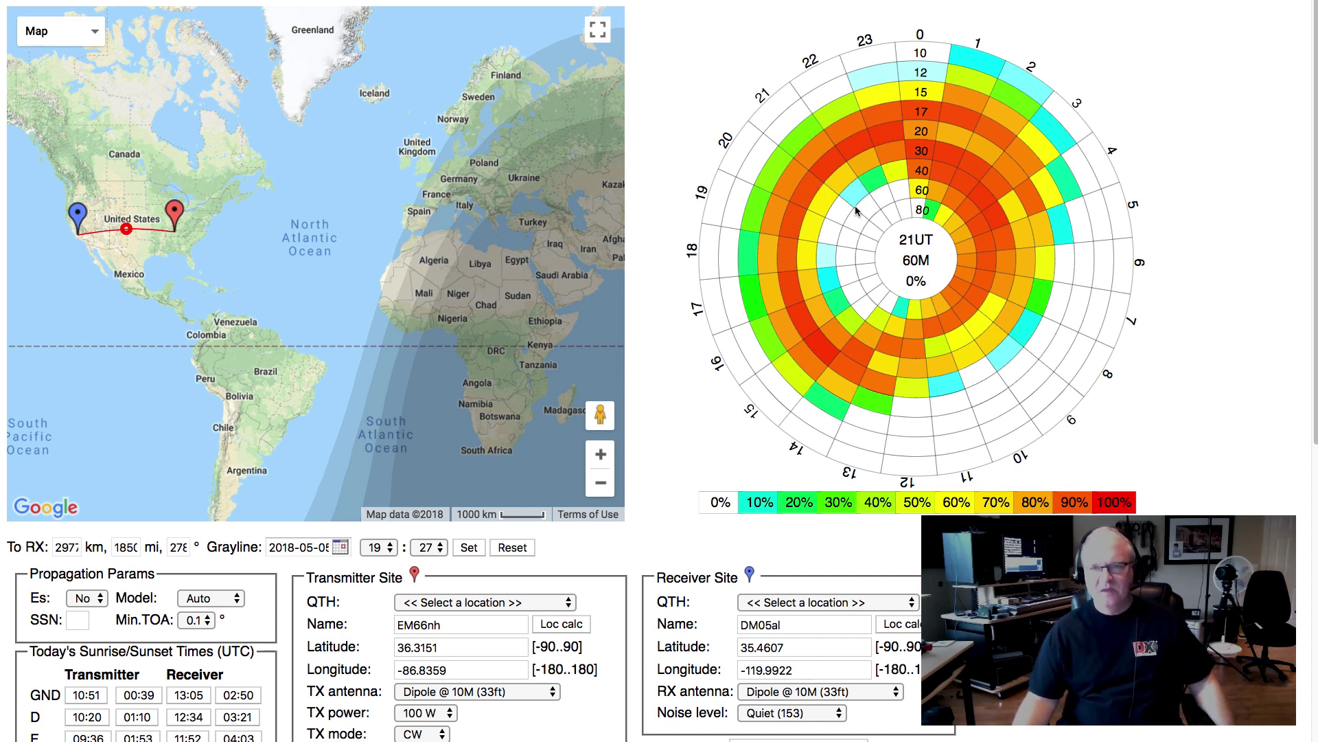
mouse_move(710, 228)
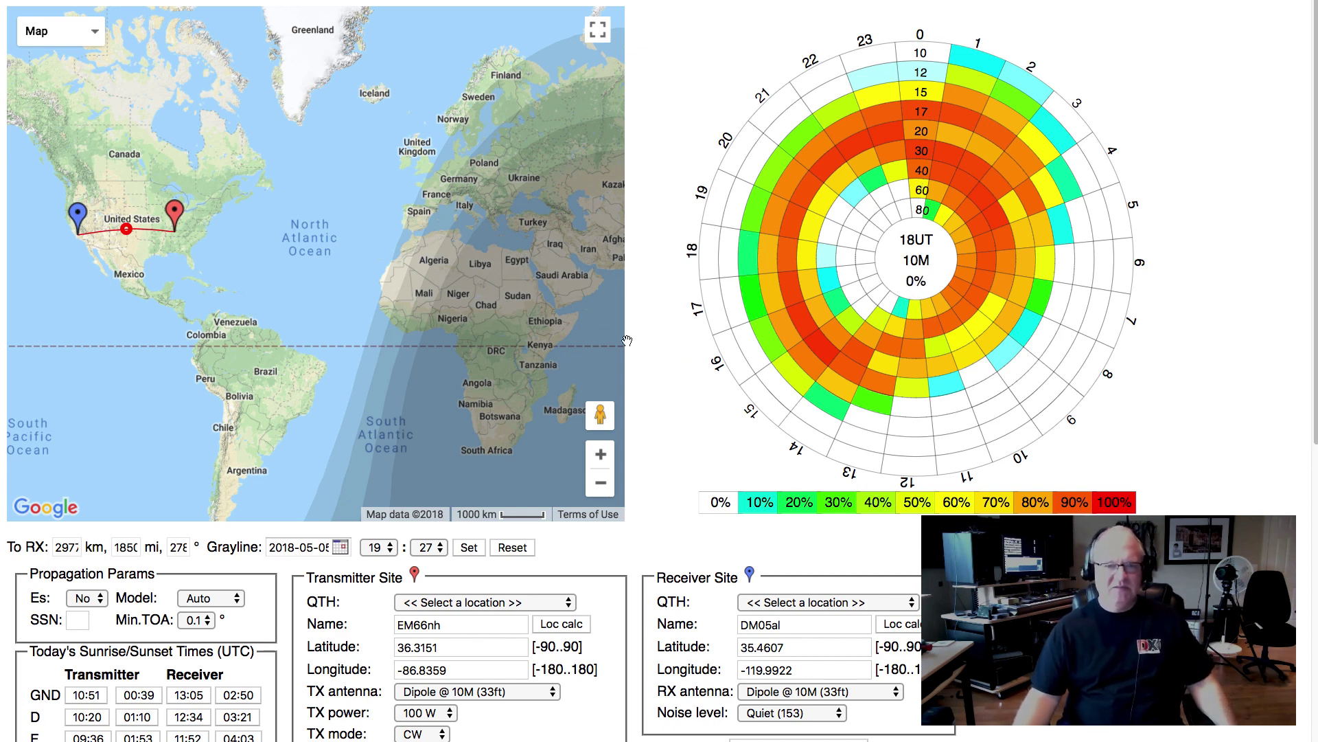
Set the receiver antenna to 8-el Yagi @ 40M (132ft) and review the recalculated prediction wheel
scroll(696, 473, "down", 2)
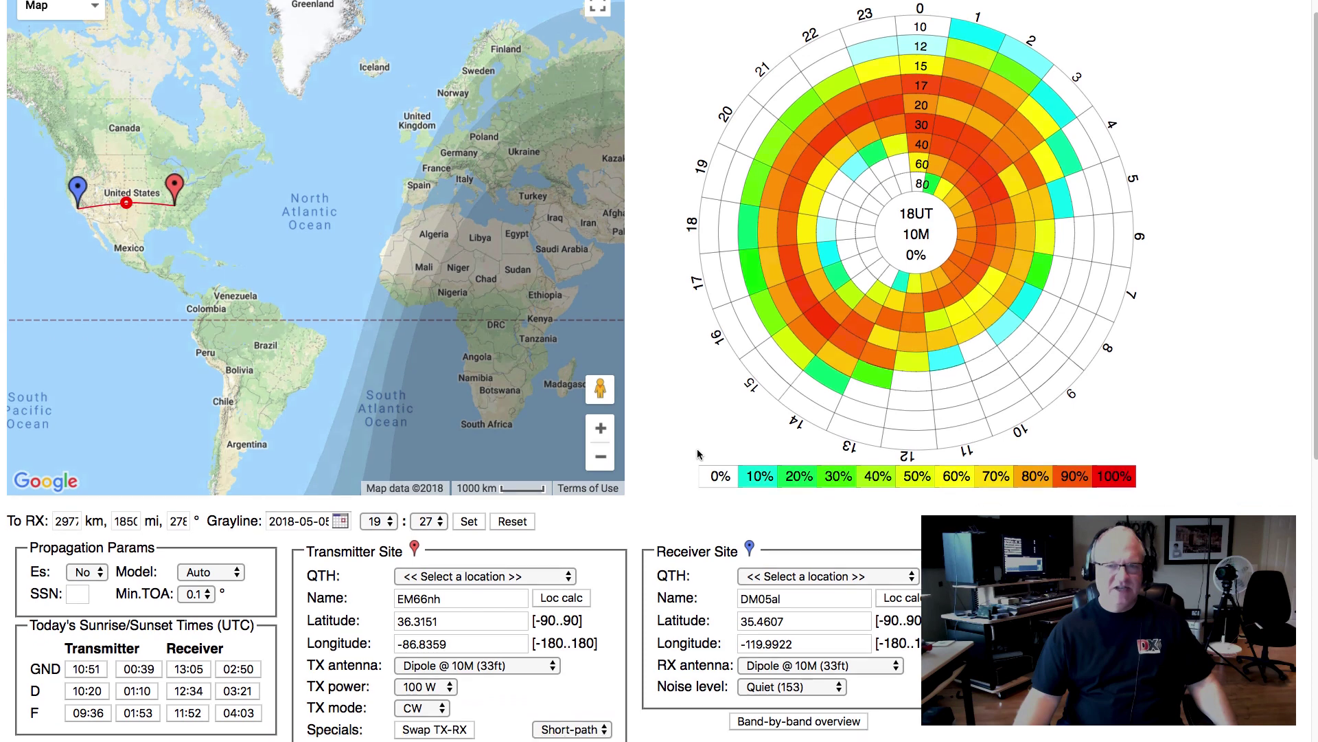
scroll(671, 429, "up", 1)
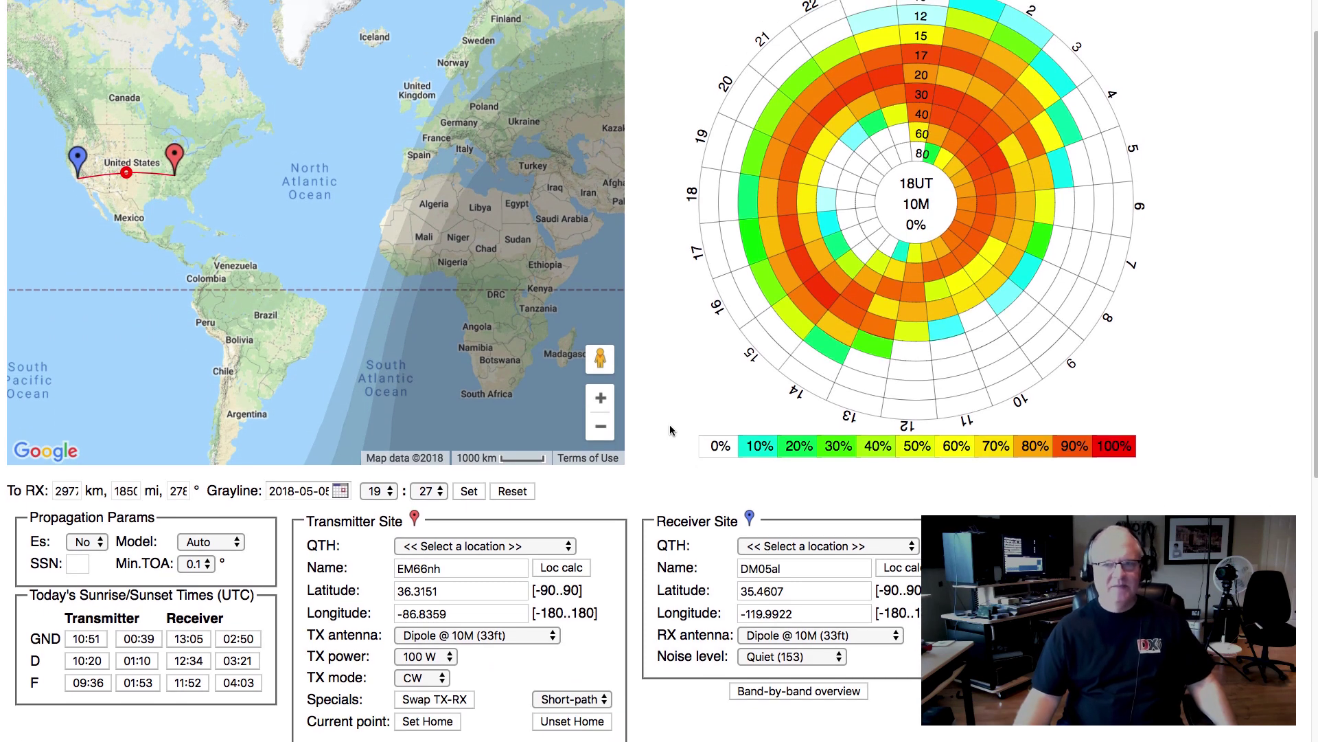
left_click(891, 639)
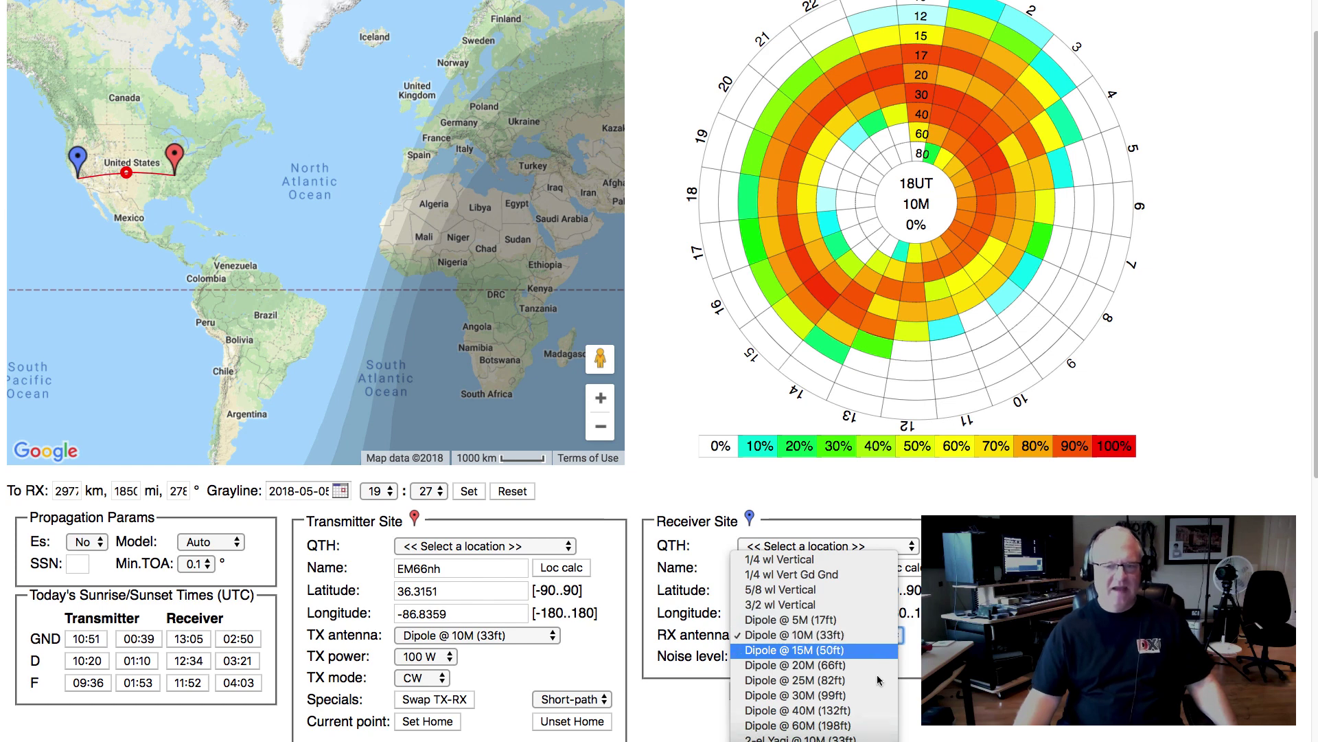
scroll(855, 716, "down", 3)
scroll(855, 717, "down", 7)
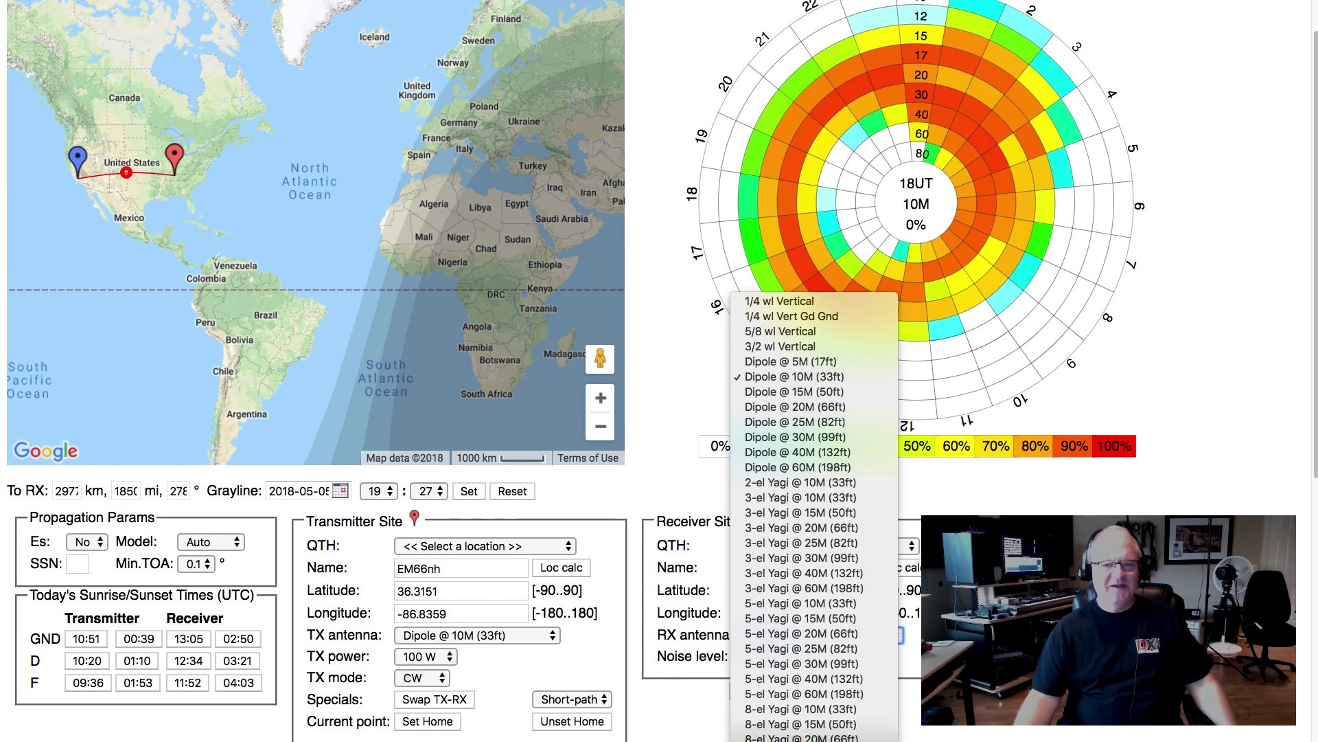
left_click(796, 738)
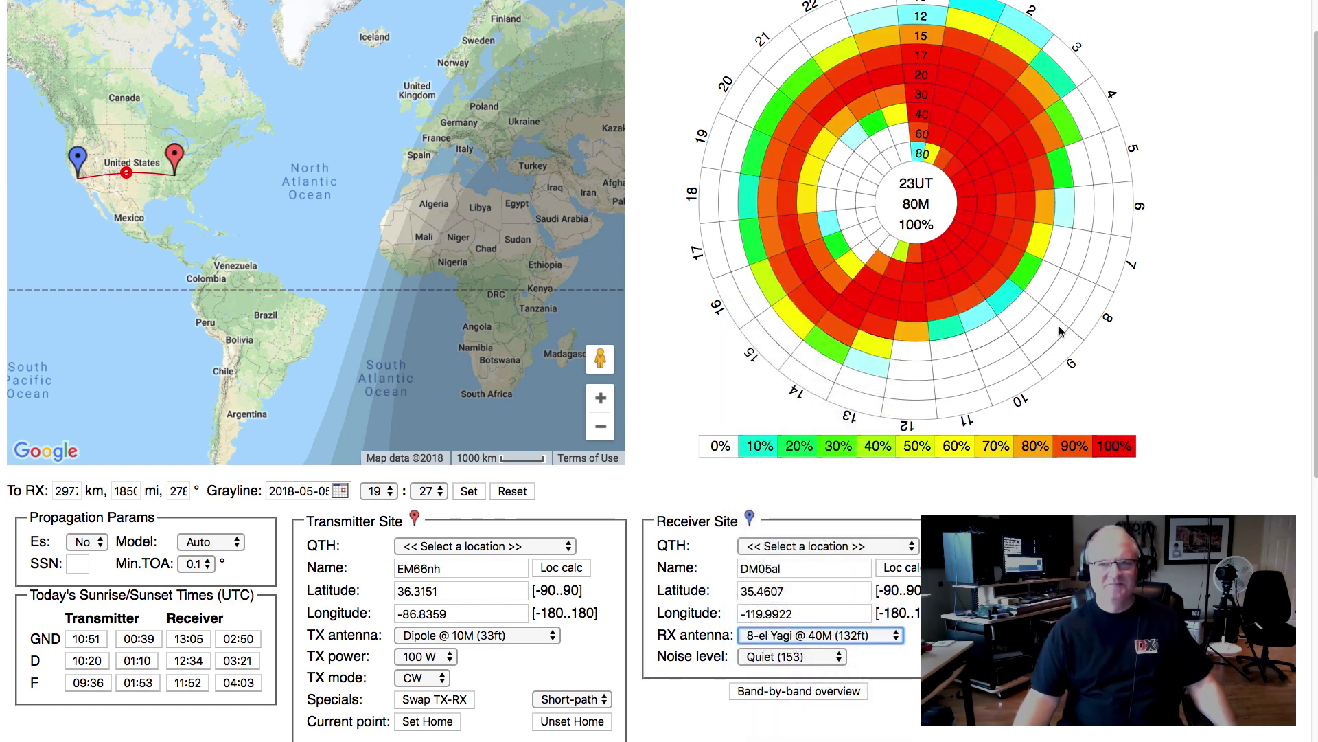
scroll(1142, 125, "up", 2)
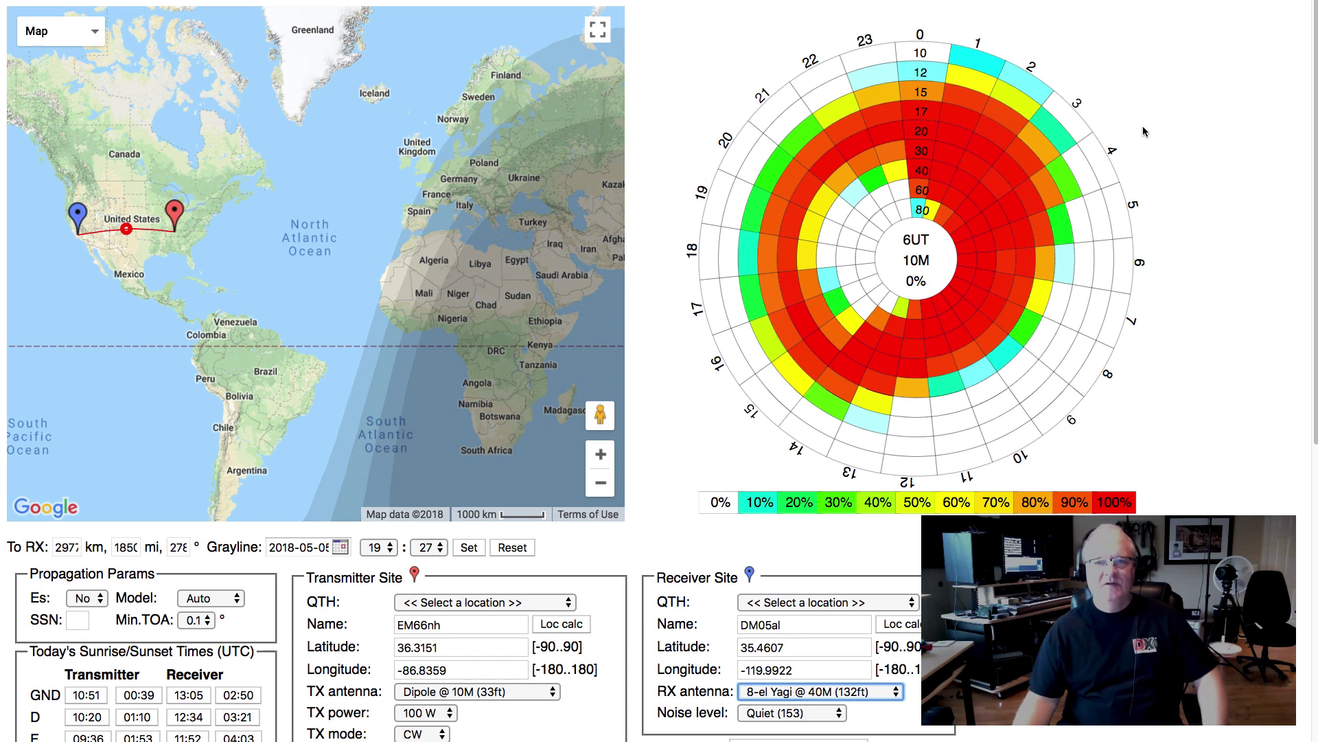